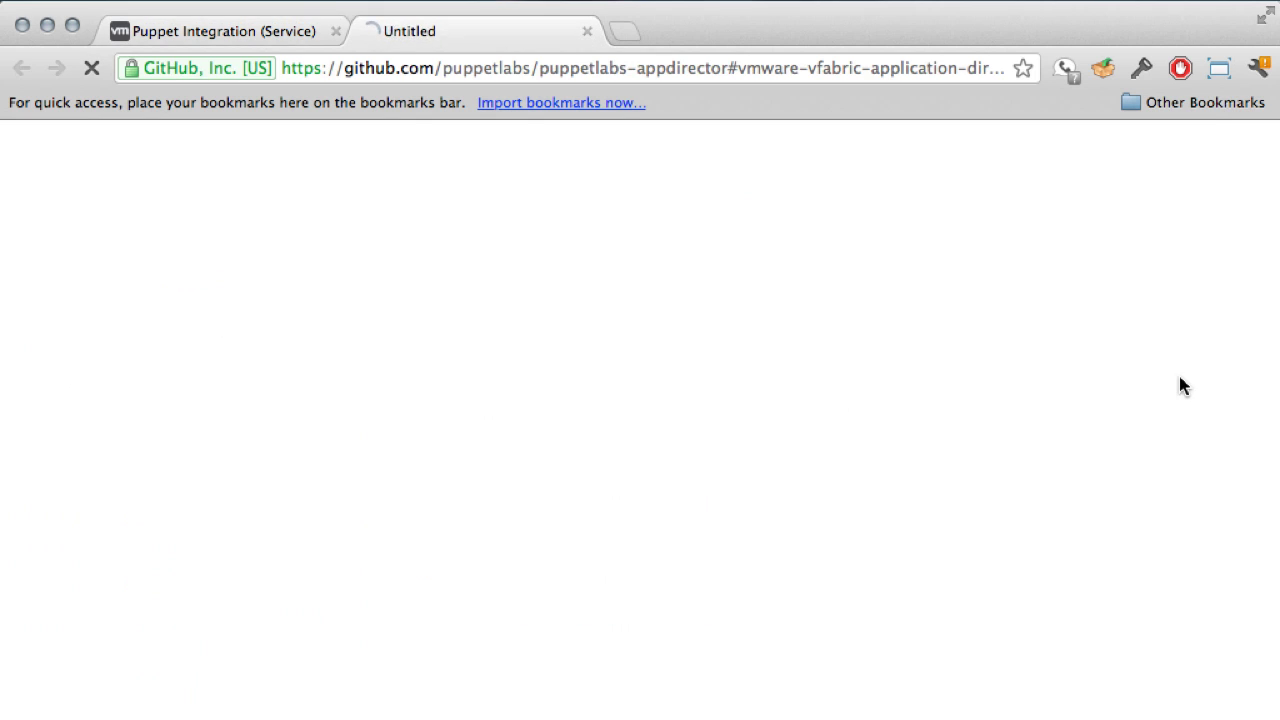
Step: Select the puppetlabs-appdirector repository's HTTP clone URL and start a new browser tab
scroll(913, 255, up, 3)
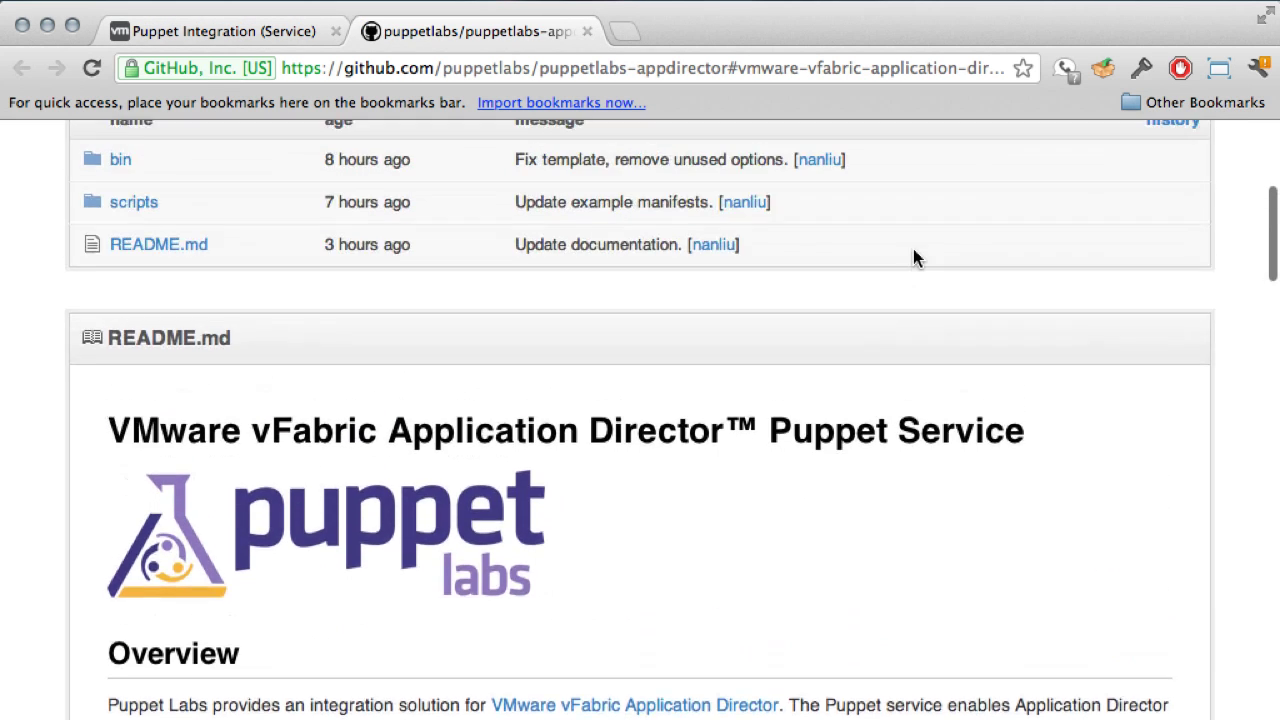
scroll(913, 252, up, 5)
scroll(913, 252, up, 3)
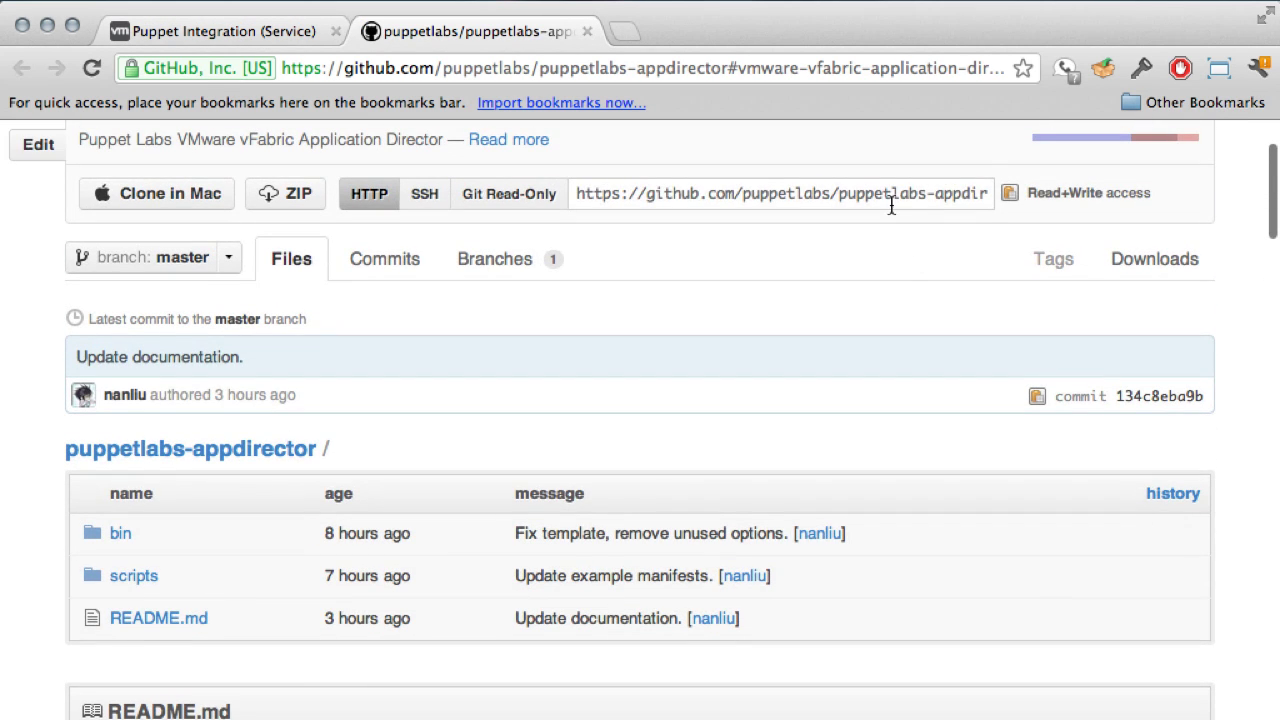
click(891, 205)
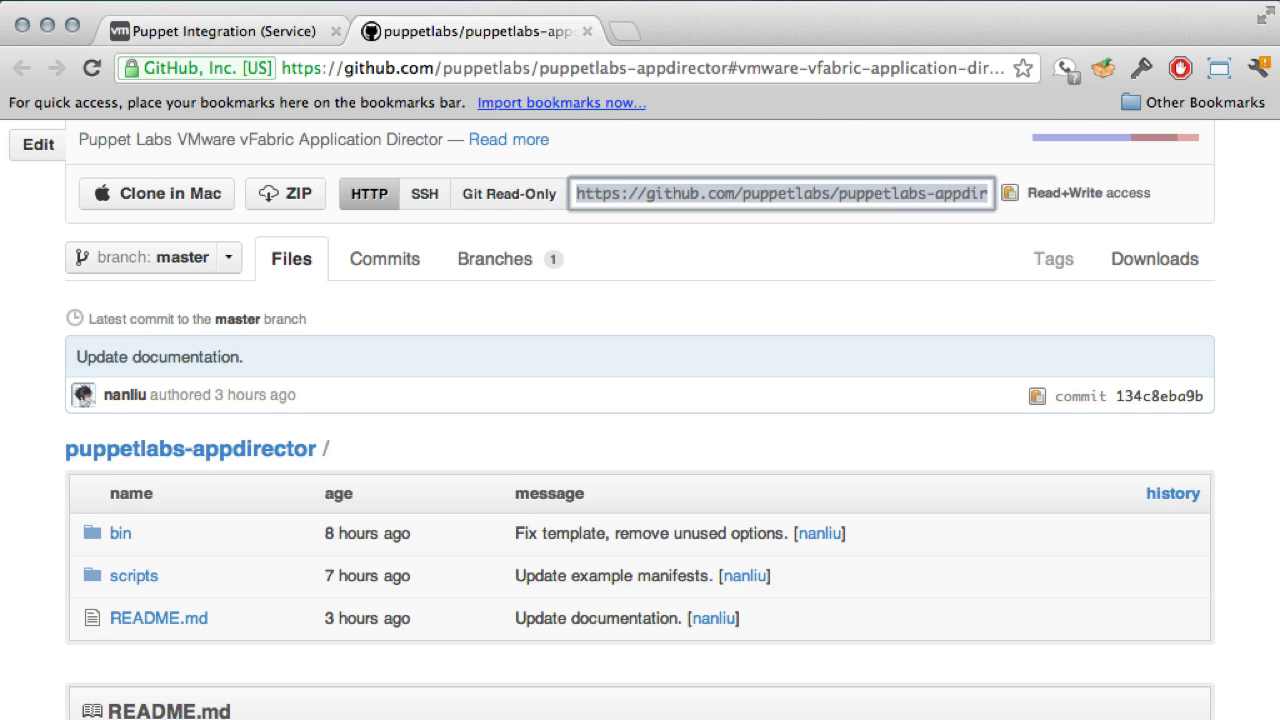
click(624, 36)
Step: Load the Application Director console, sign in with the admin account, and show the Catalog's 28 services
text(https://173.240.100.37:8443/darwin/flex/darwin.html)
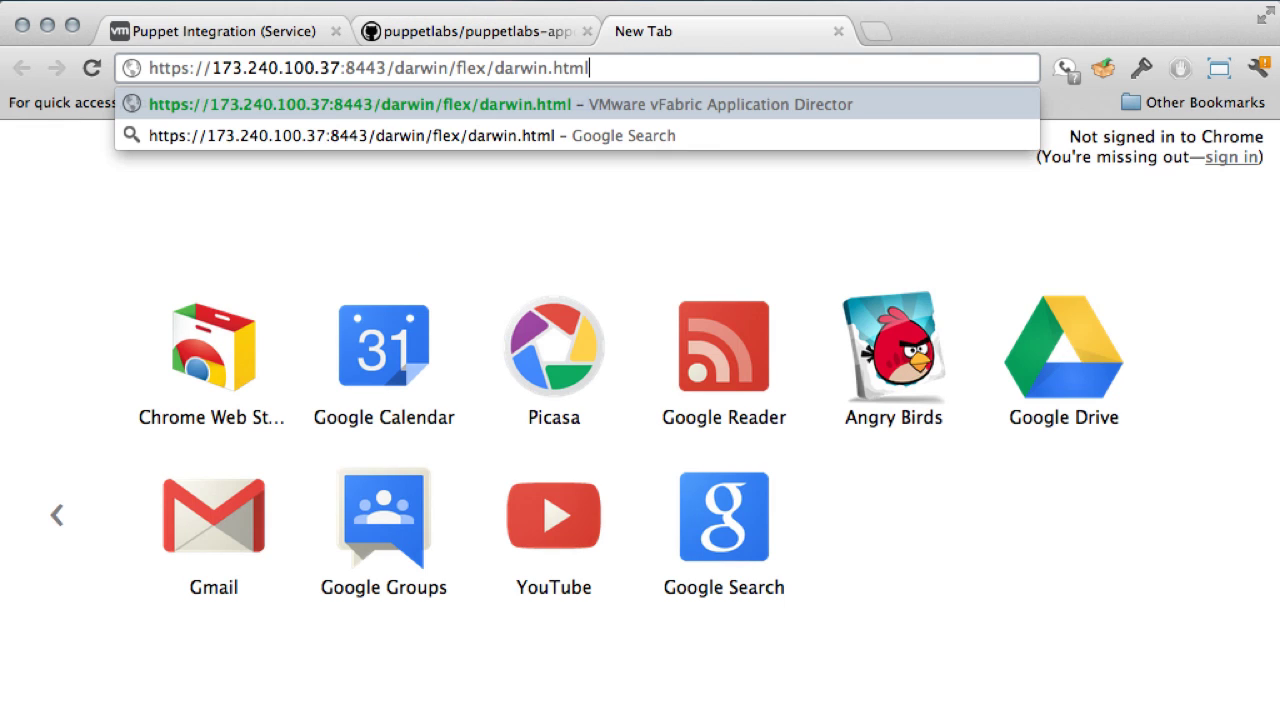
key(Return)
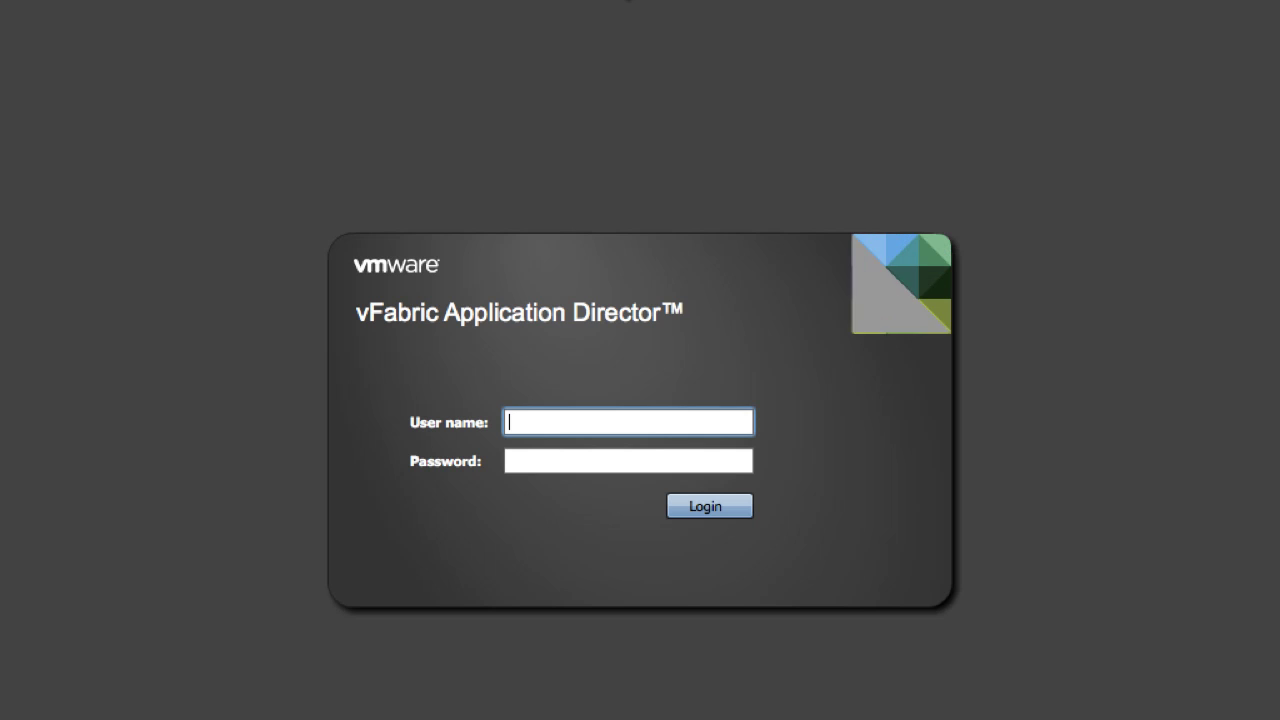
text(admin)
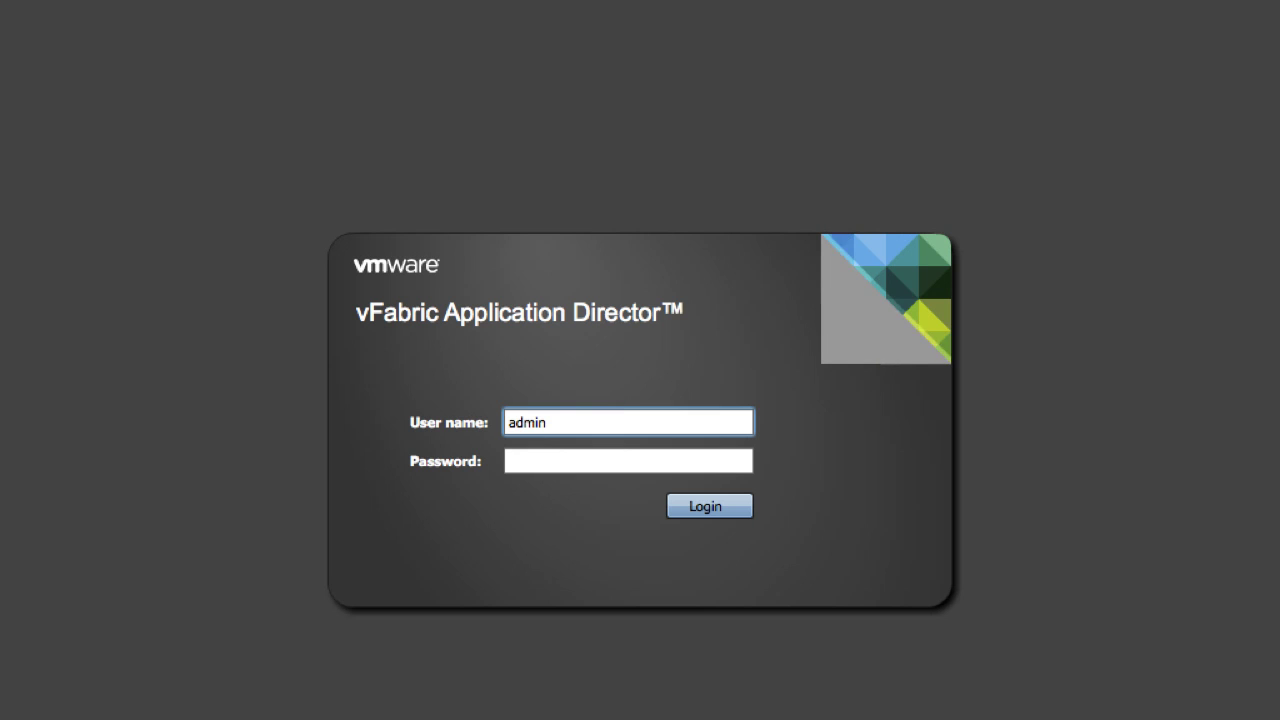
click(628, 461)
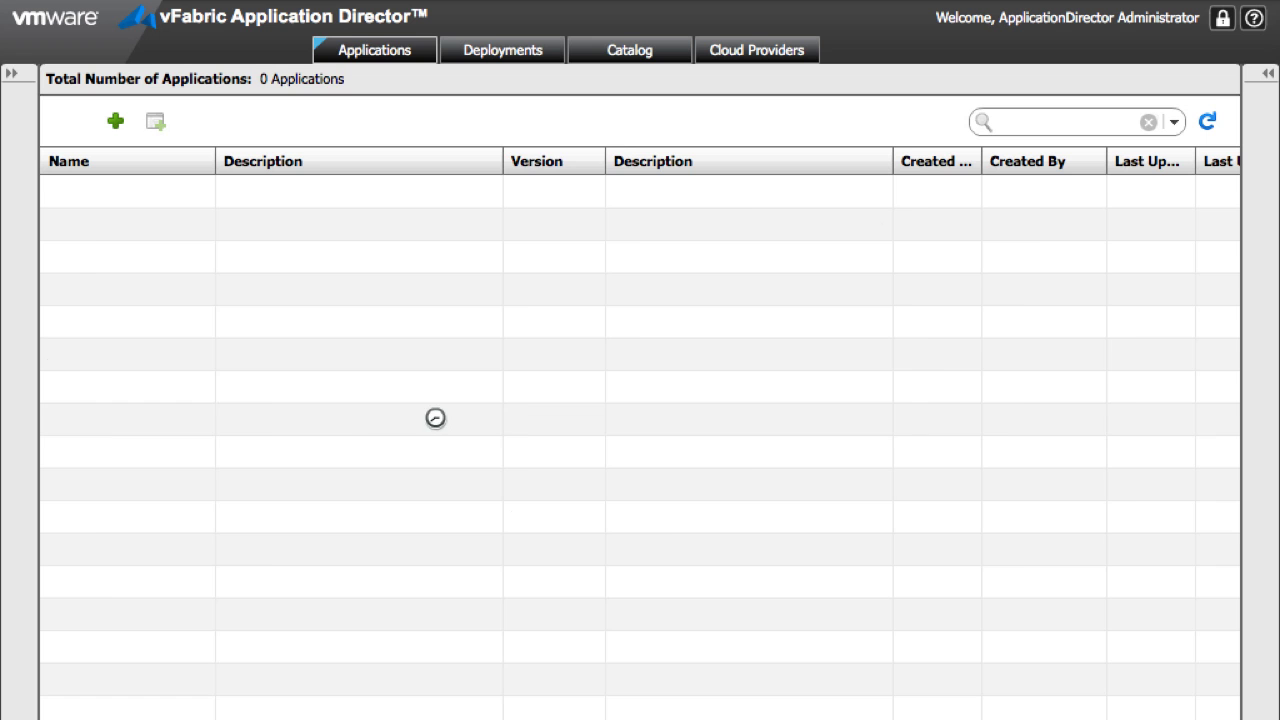
click(607, 52)
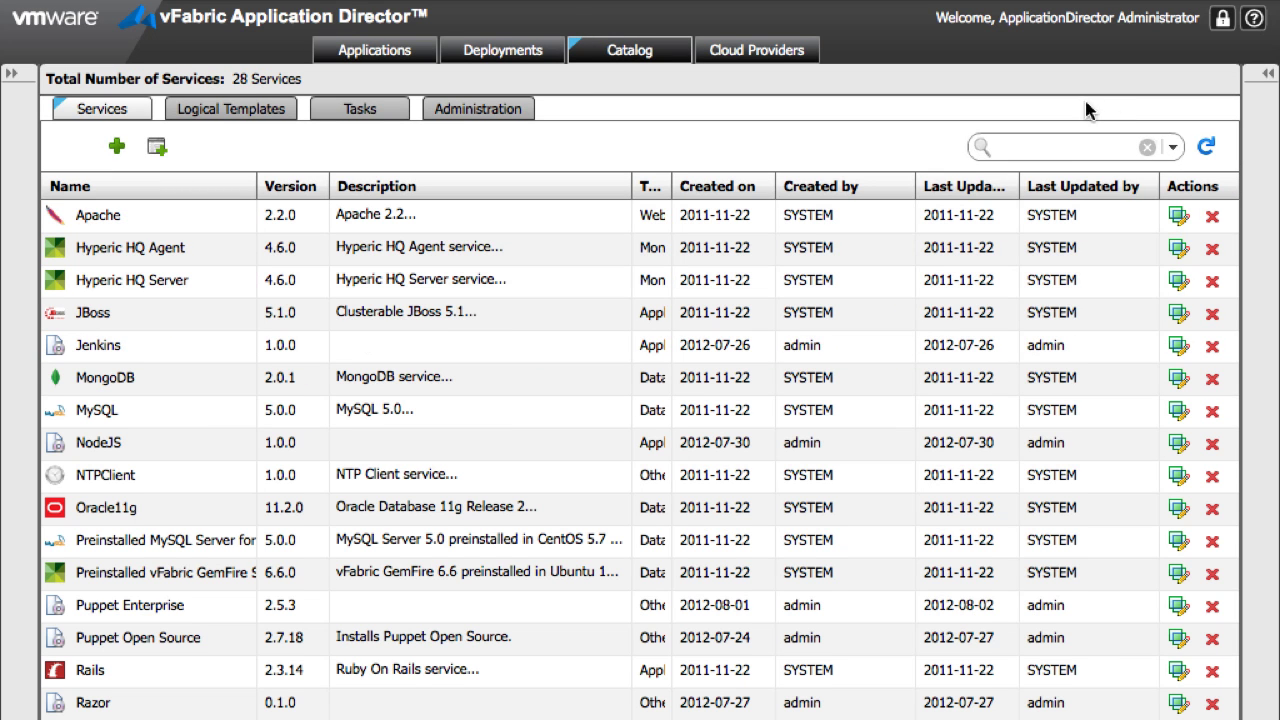
Step: Create a service named Puppet Enterprise, version 2.5.3, description Puppet Enterprise, tagged Other
click(122, 147)
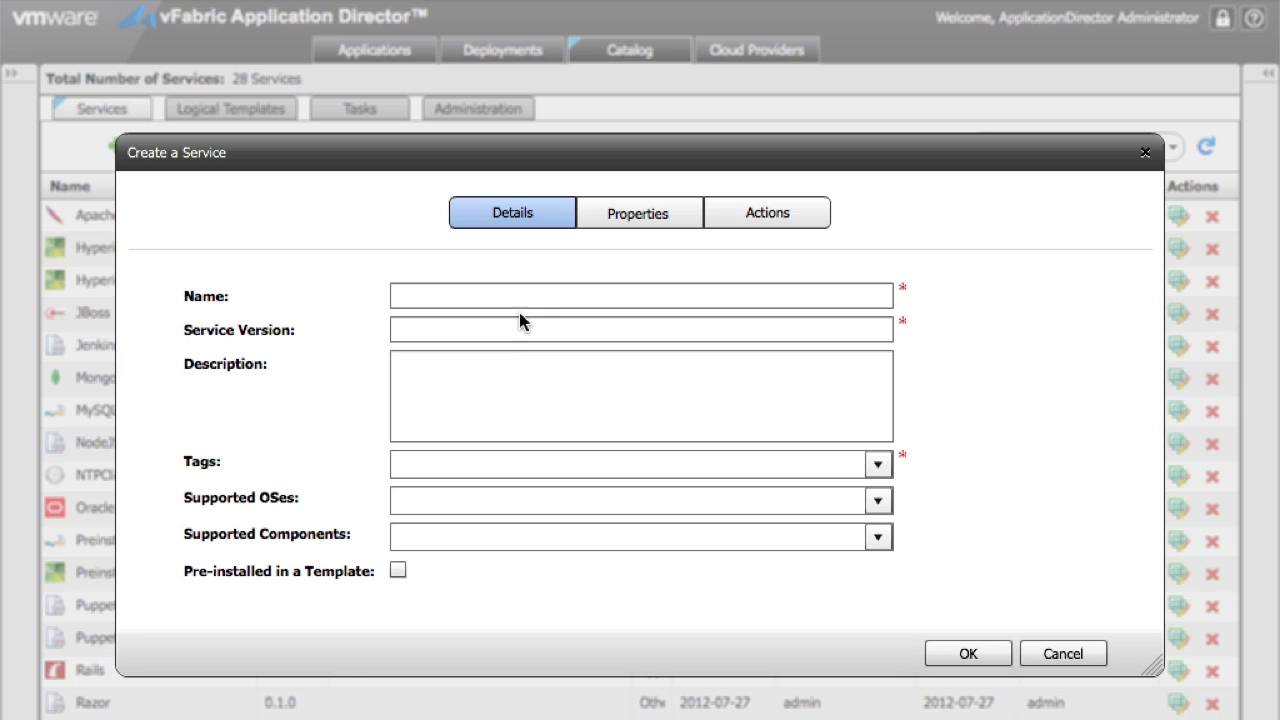
click(527, 296)
text(Puppet Ente)
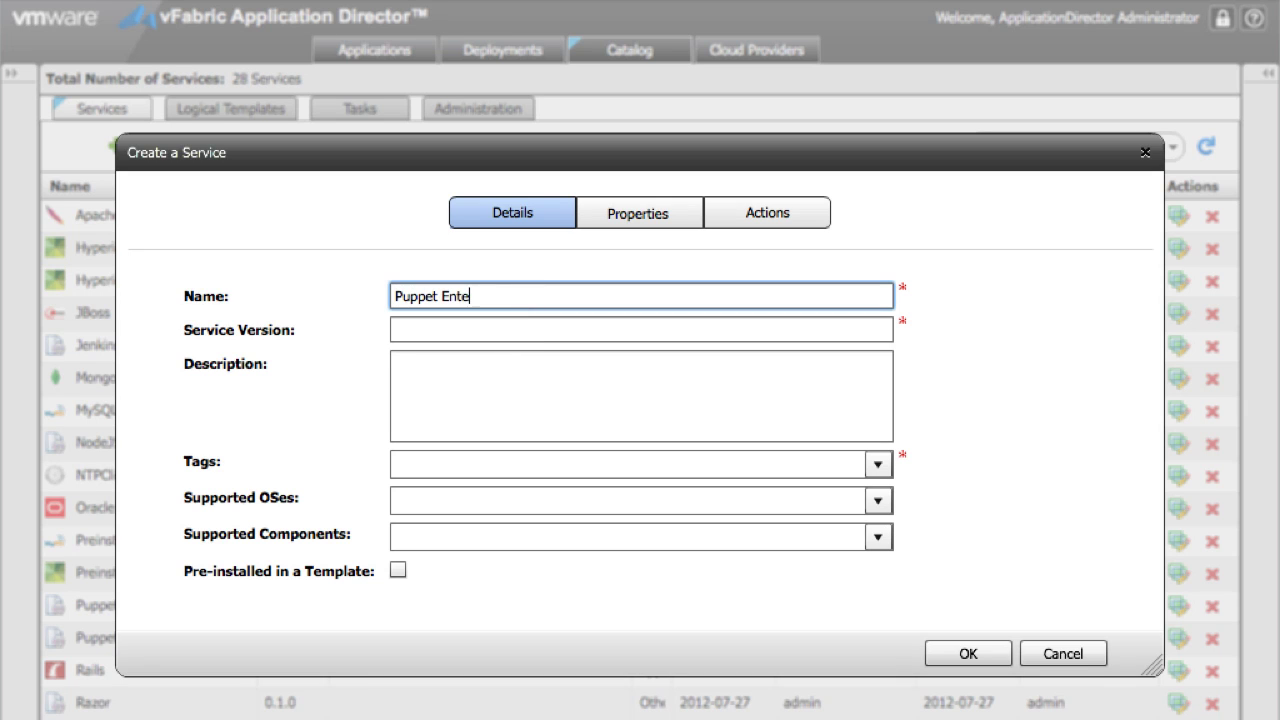
text(rprise)
key(Tab)
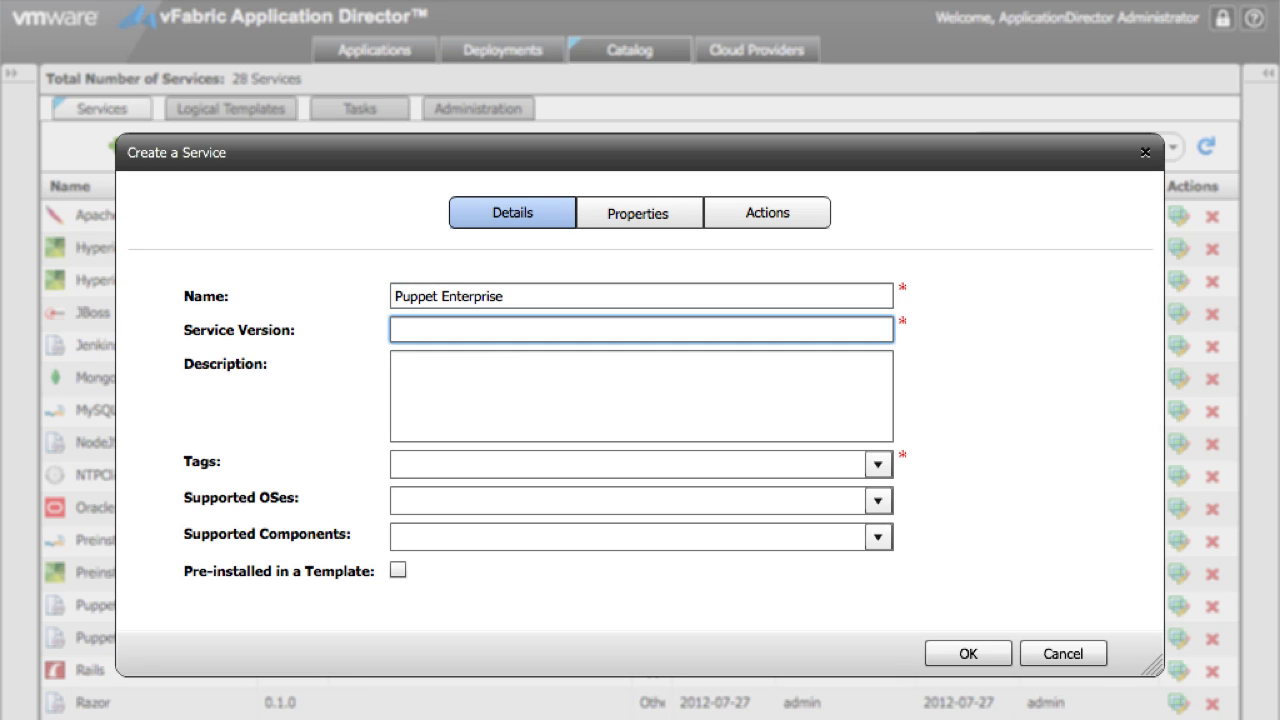
text(2.5.3)
key(Tab)
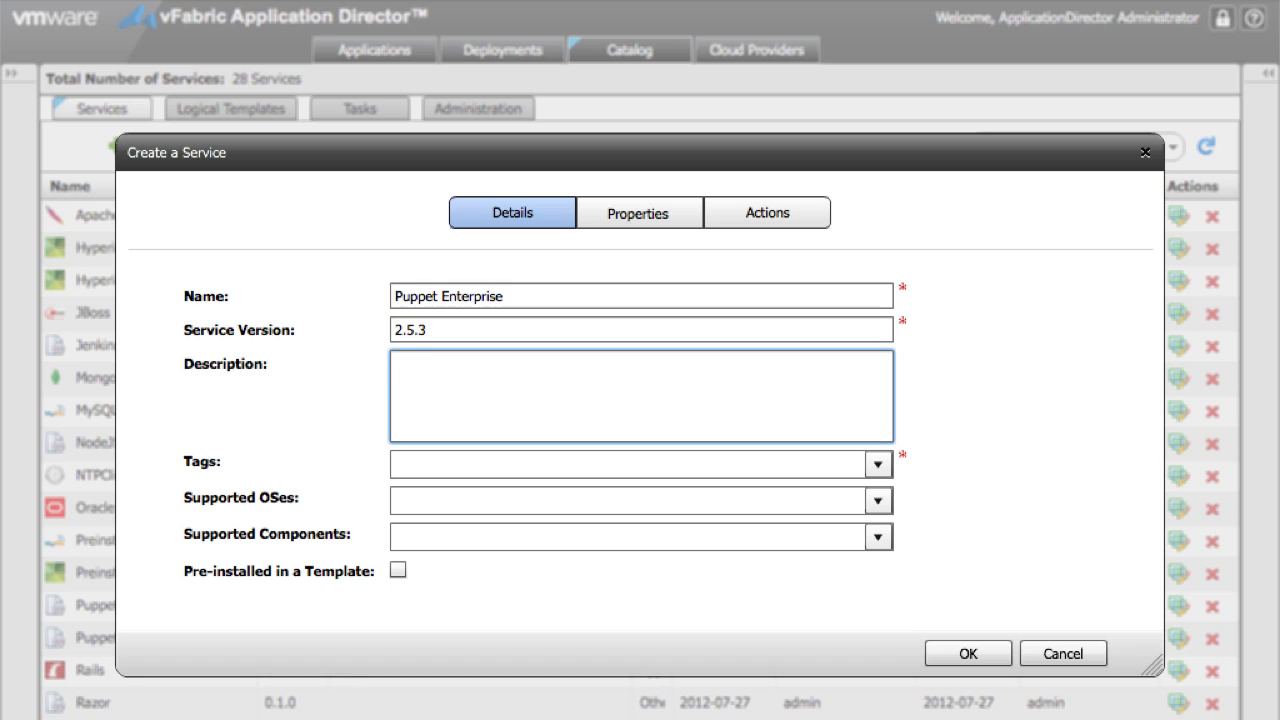
text(Puppet Enterpri)
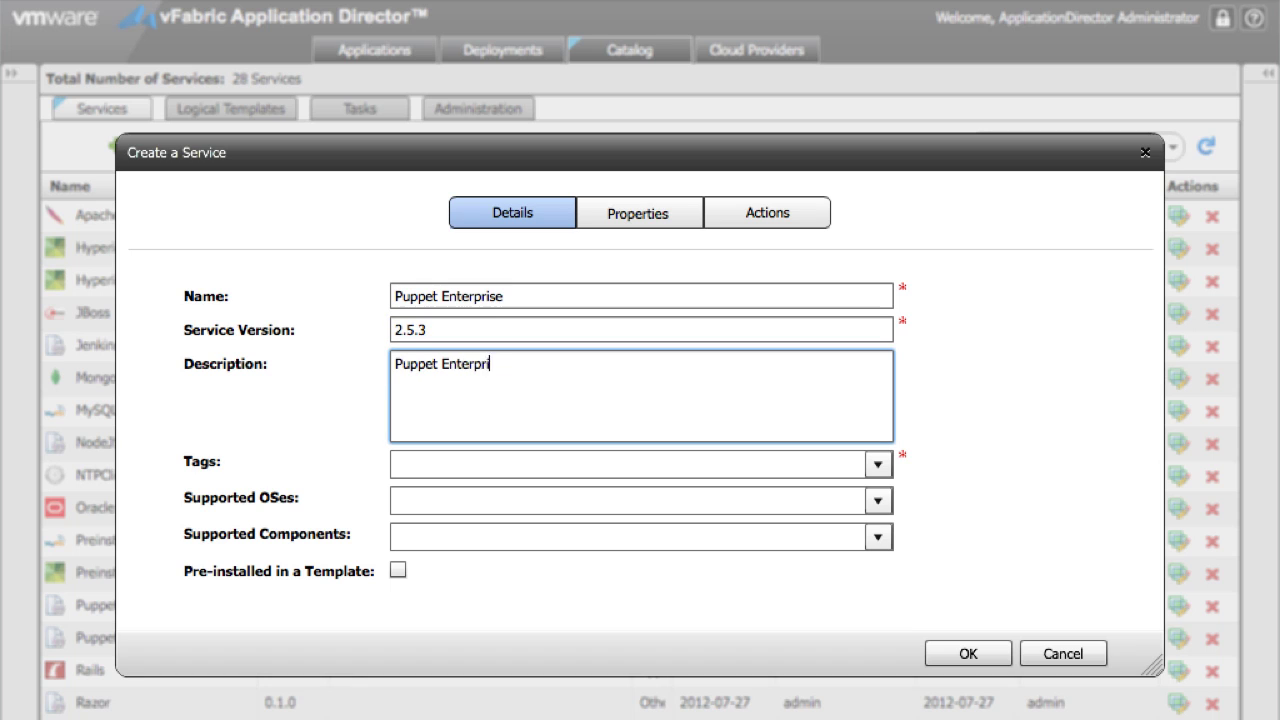
text(se)
key(Tab)
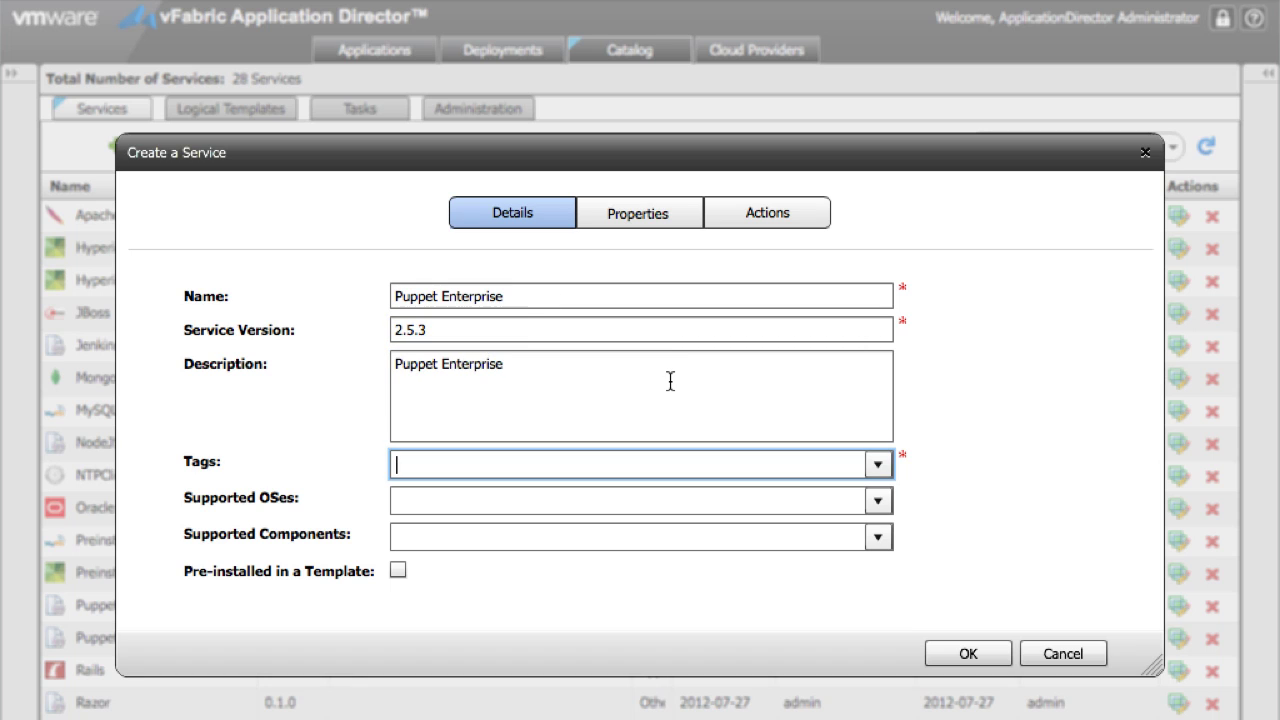
text(Other)
key(Return)
Step: Add CentOS32 6.0.0, 5.7.0 and 5.6.0 as supported OSes and SCRIPT as the component
key(Tab)
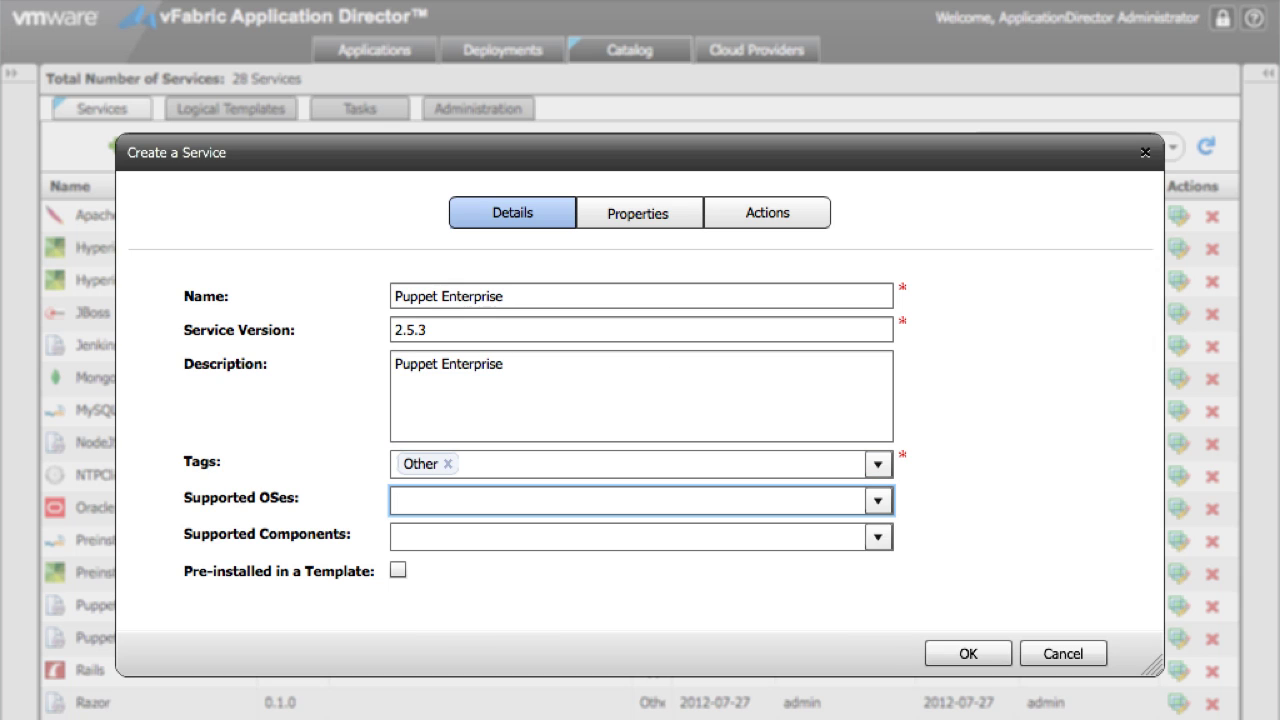
text(cent)
key(Return)
text(cent)
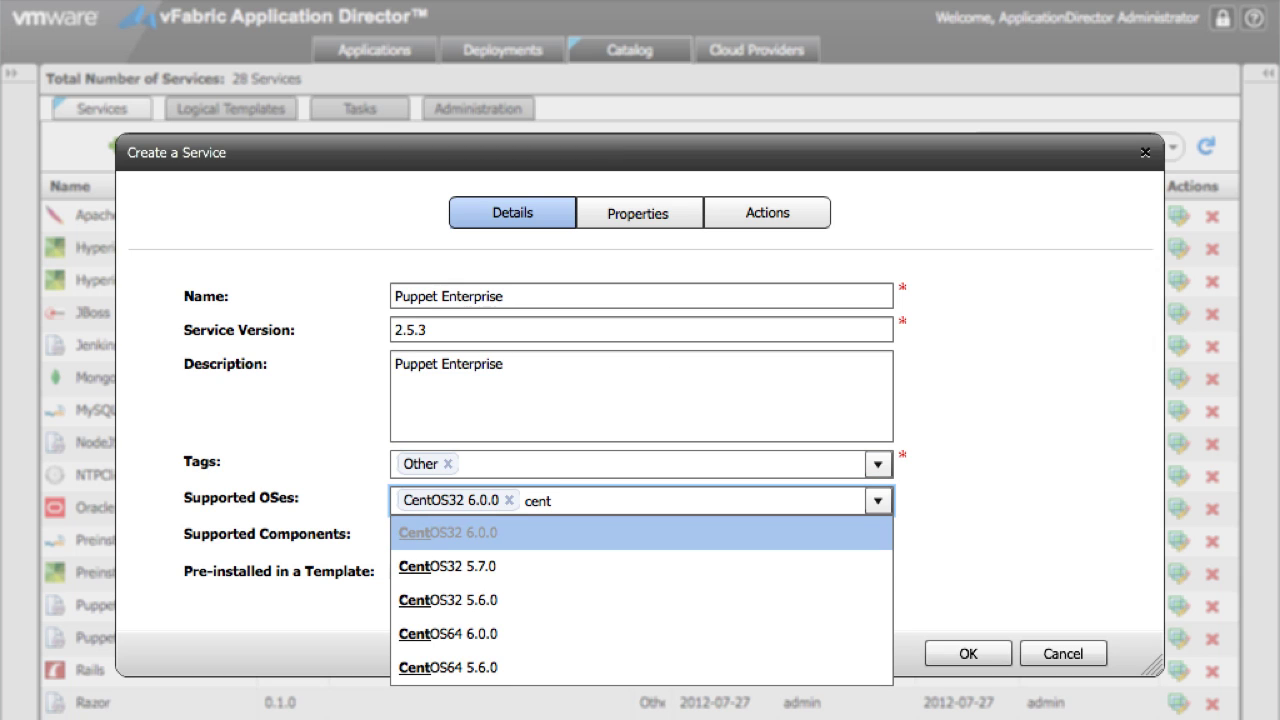
key(Down)
key(Down)
key(Up)
key(Return)
text(cent)
key(Down)
key(Down)
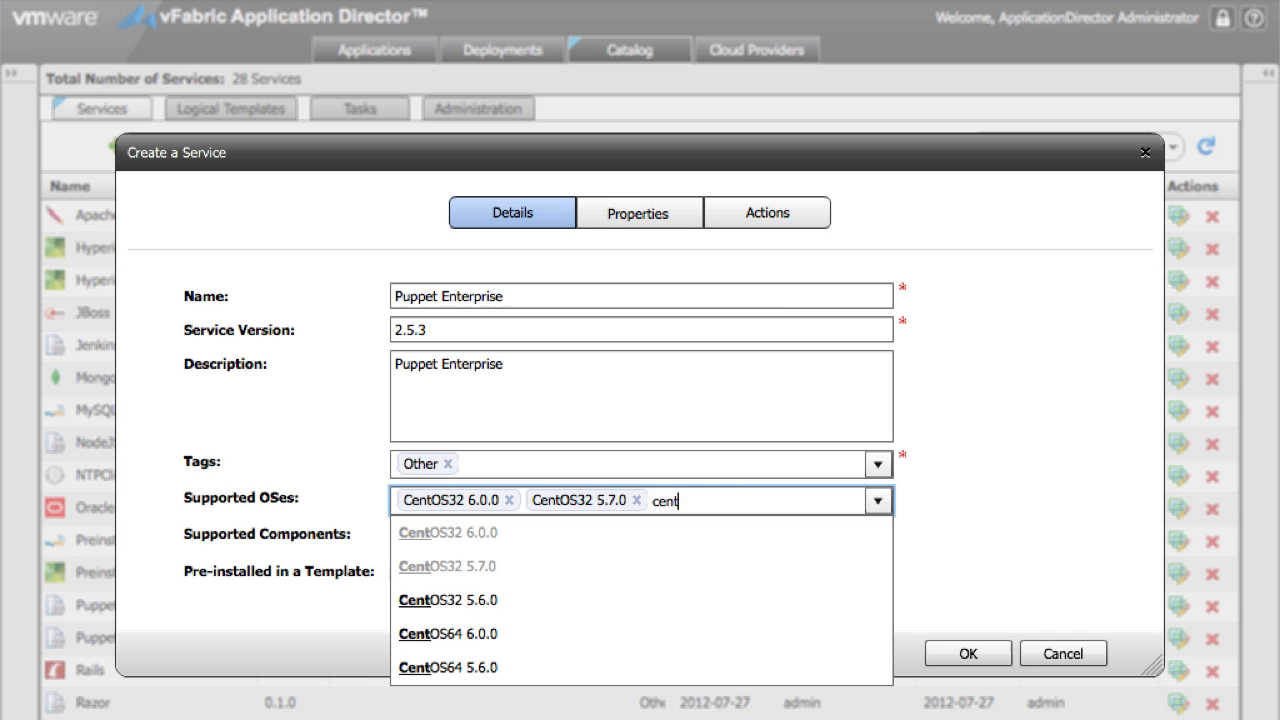
key(Return)
key(Tab)
text(sc)
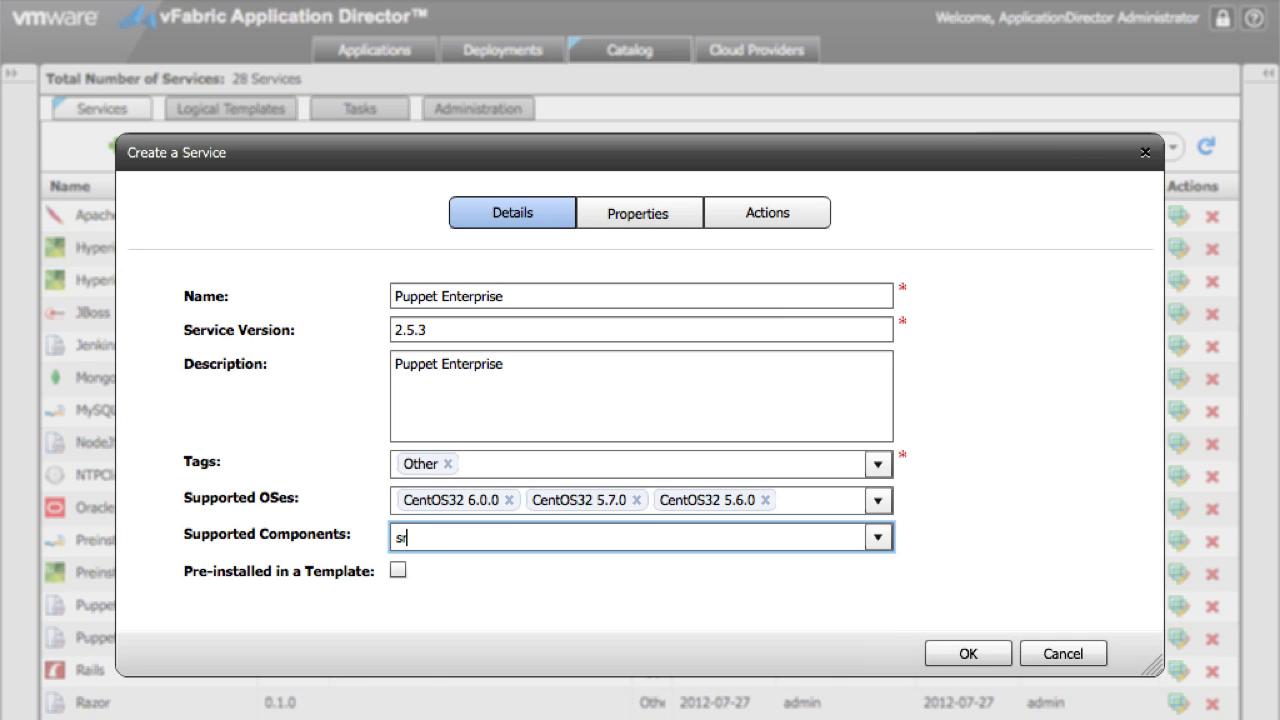
key(Down)
key(Return)
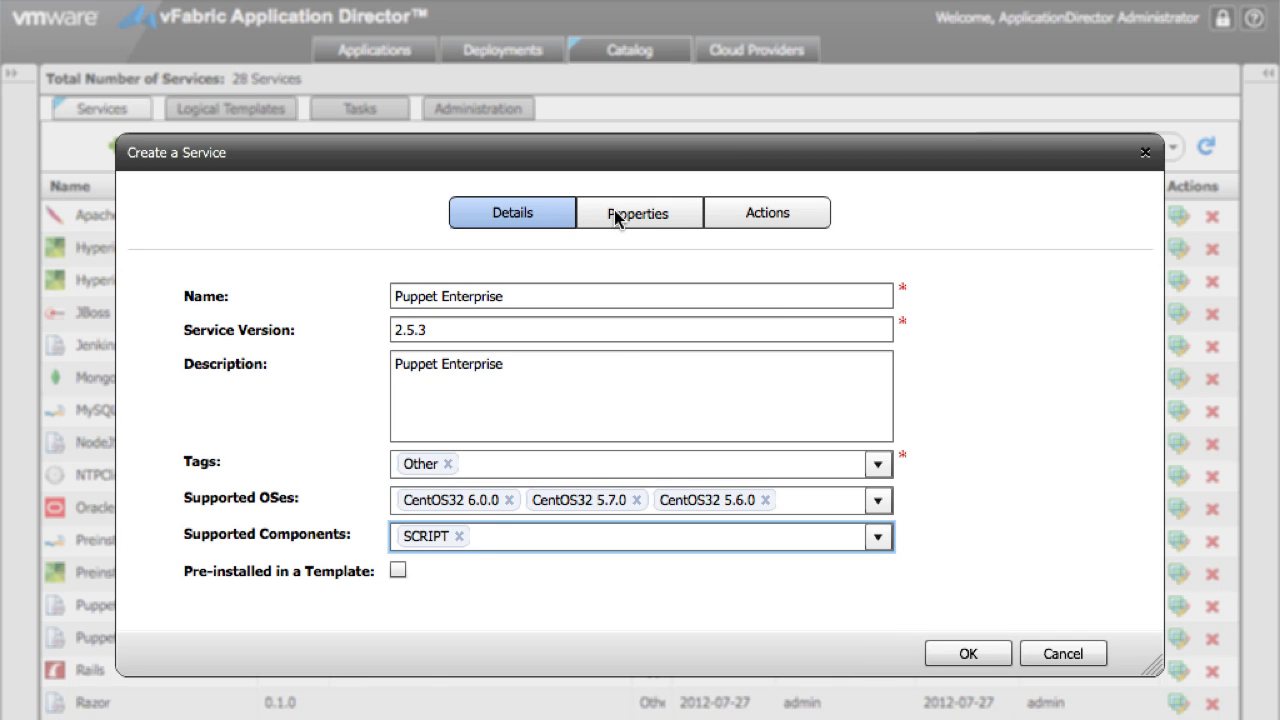
Step: Fill the INSTALL action's Bash script with the raw puppet_enterprise.sh from the GitHub repository
click(757, 213)
click(614, 300)
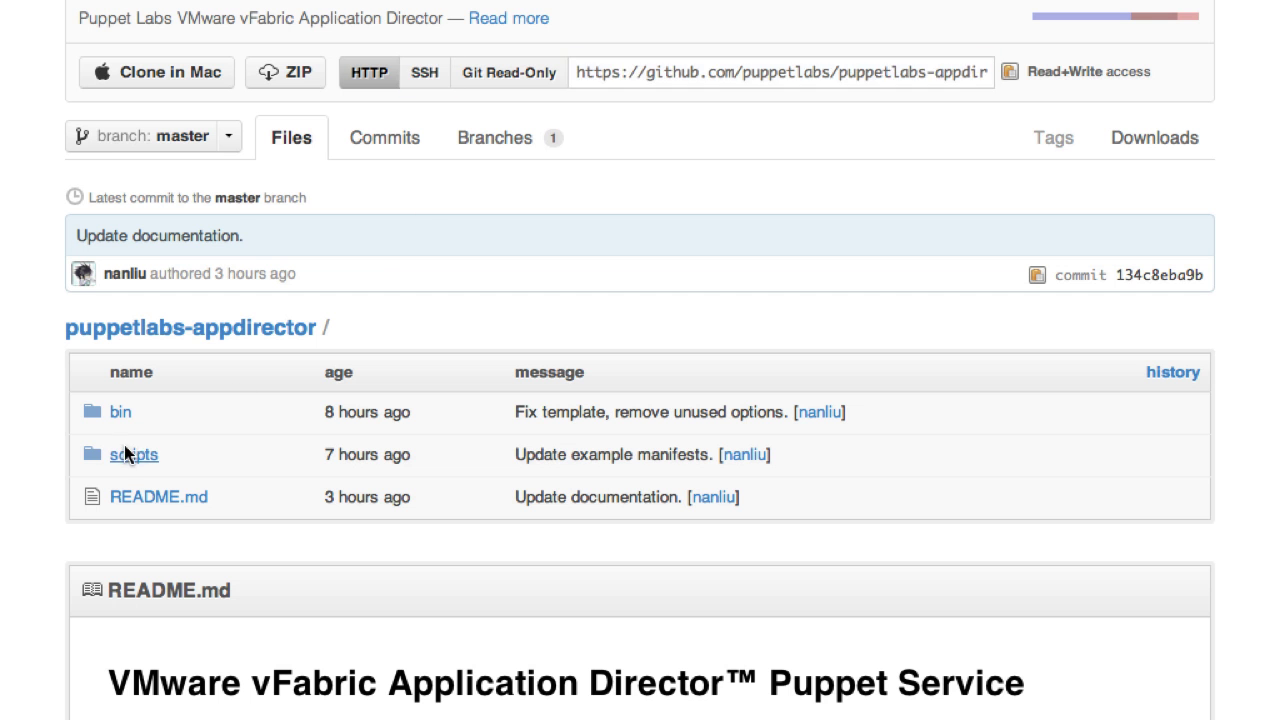
click(124, 445)
click(180, 362)
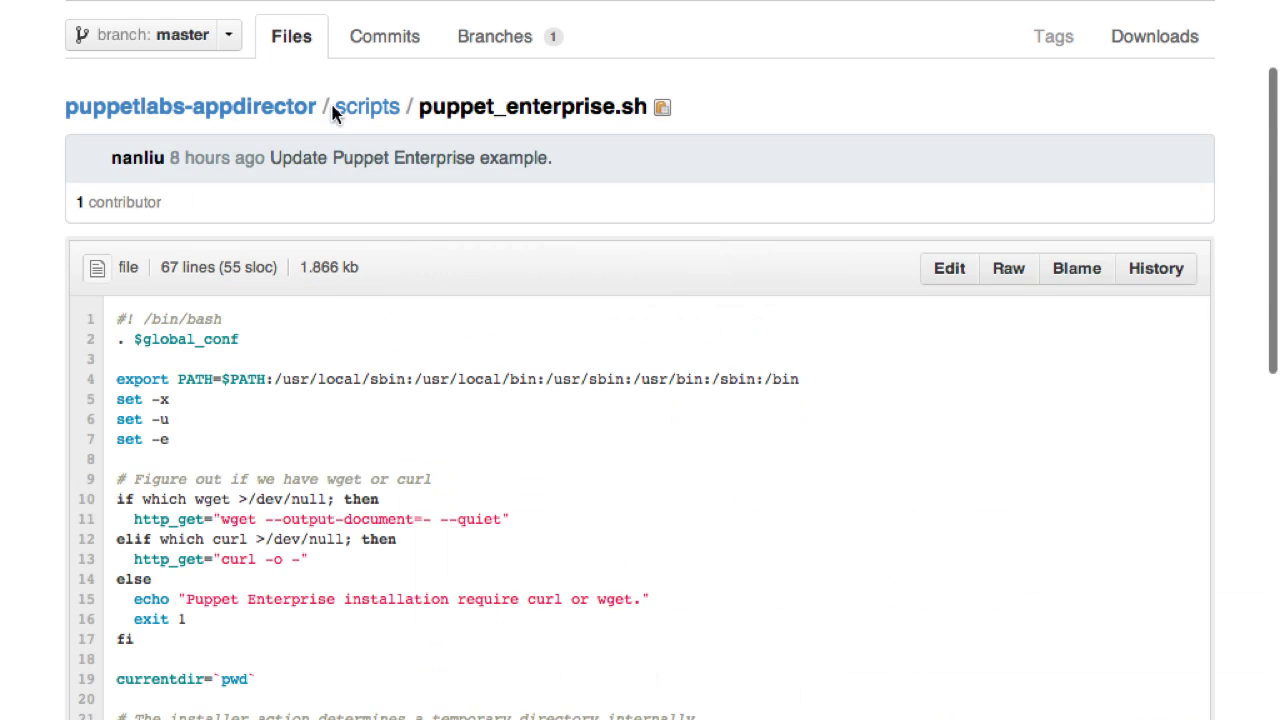
click(1010, 272)
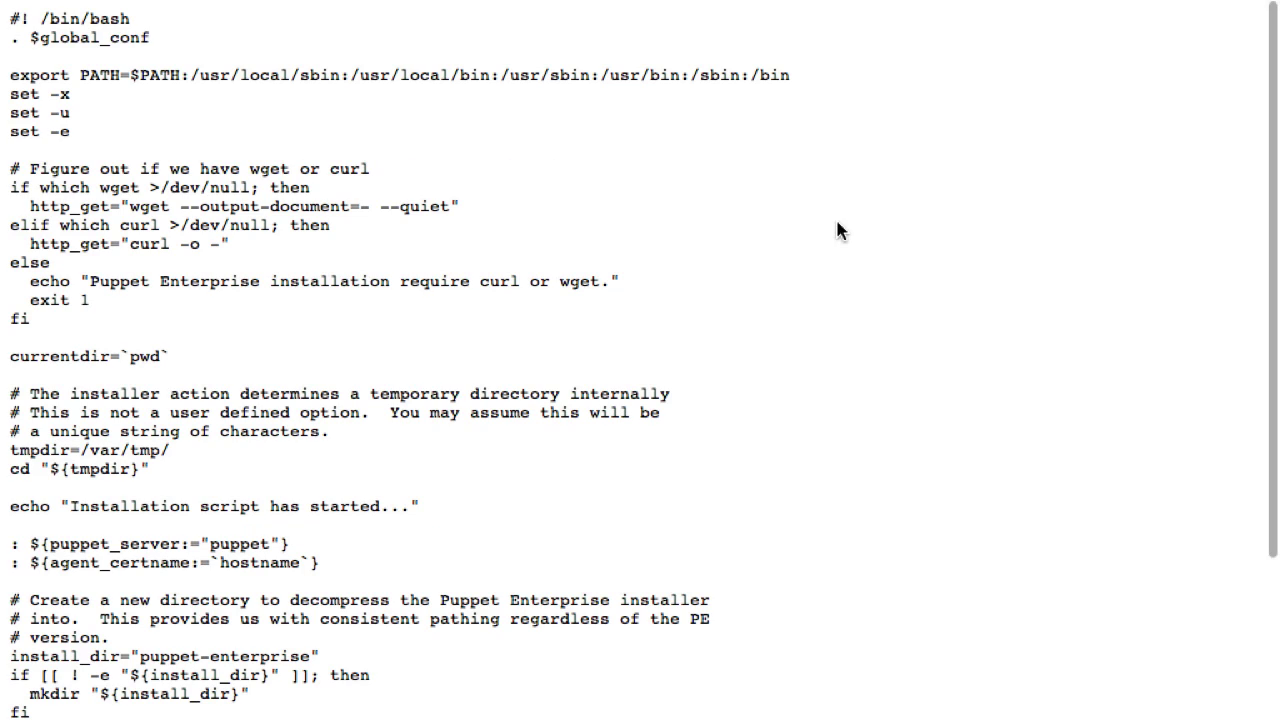
key(super+a)
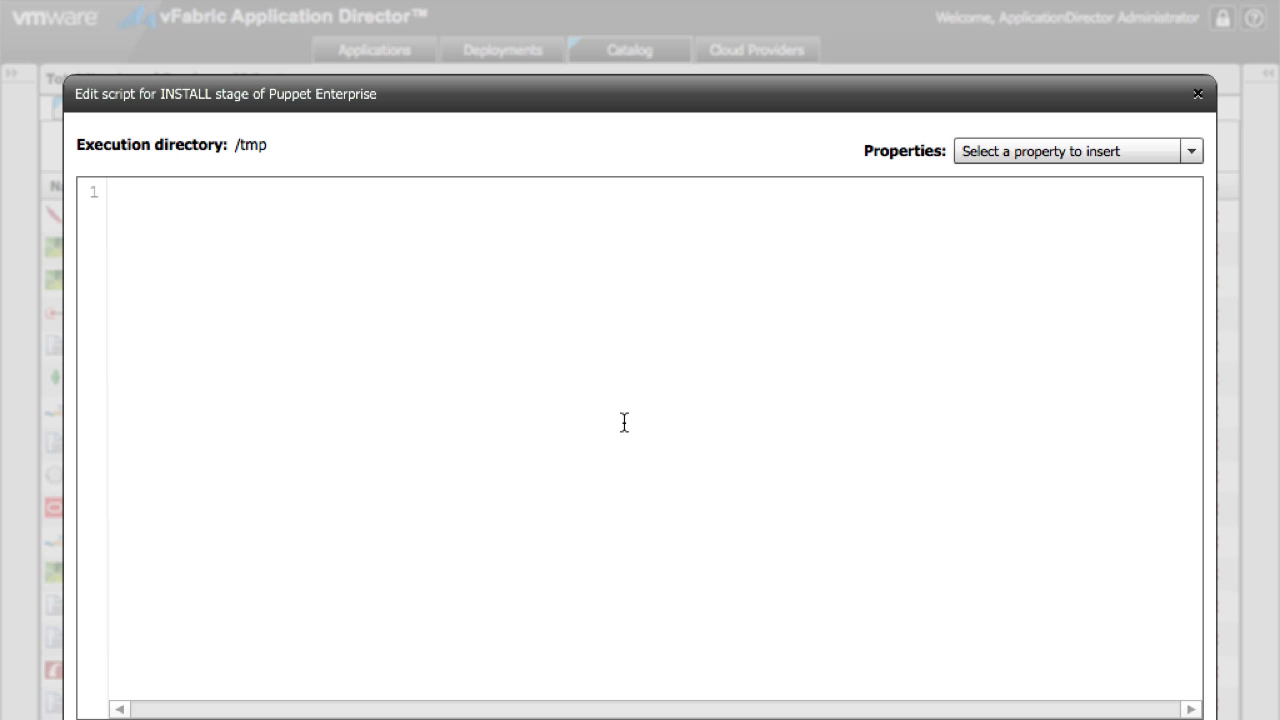
key(super+v)
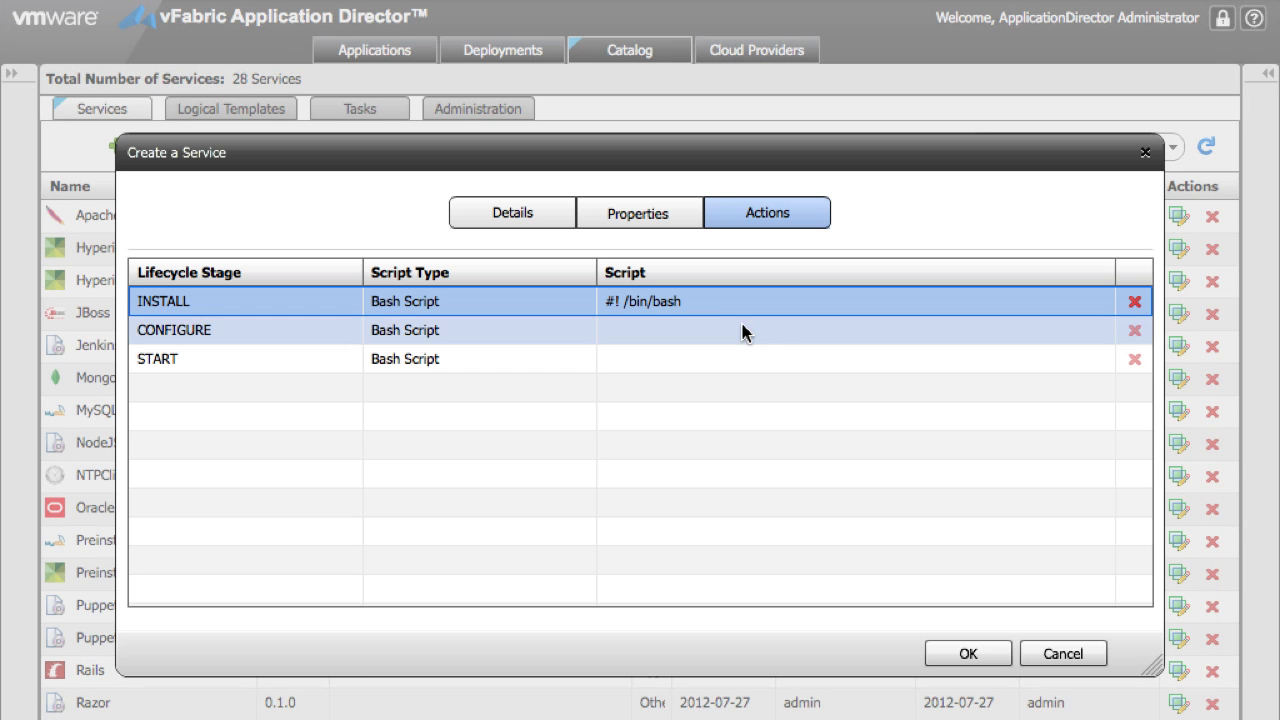
click(652, 215)
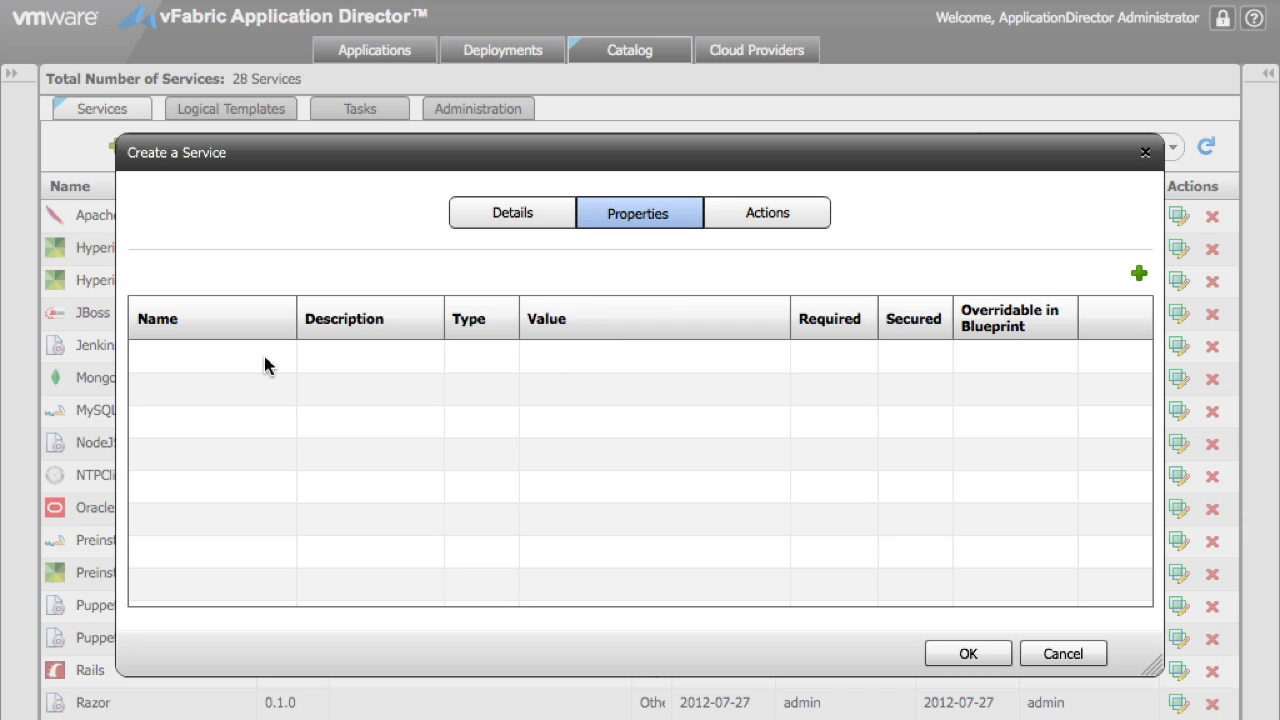
Step: Add a global_conf Content property whose value is the pasted global configuration URL
click(1137, 271)
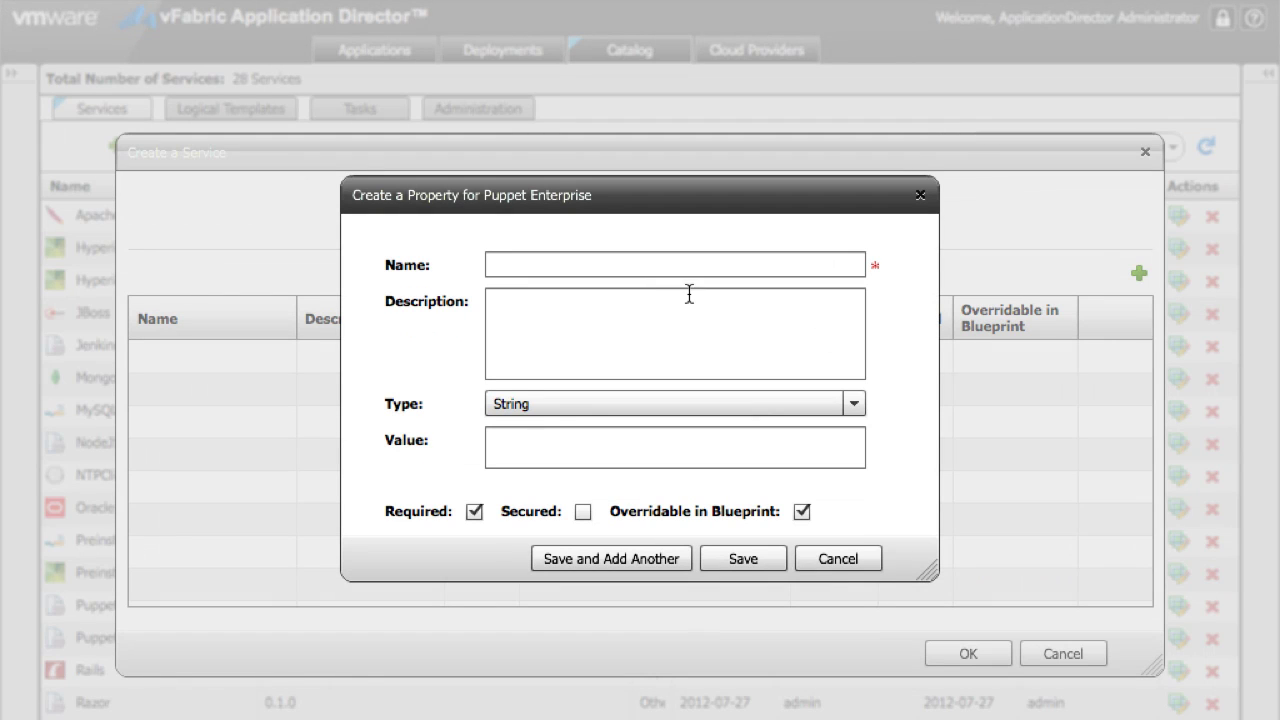
text(global_conf)
click(491, 301)
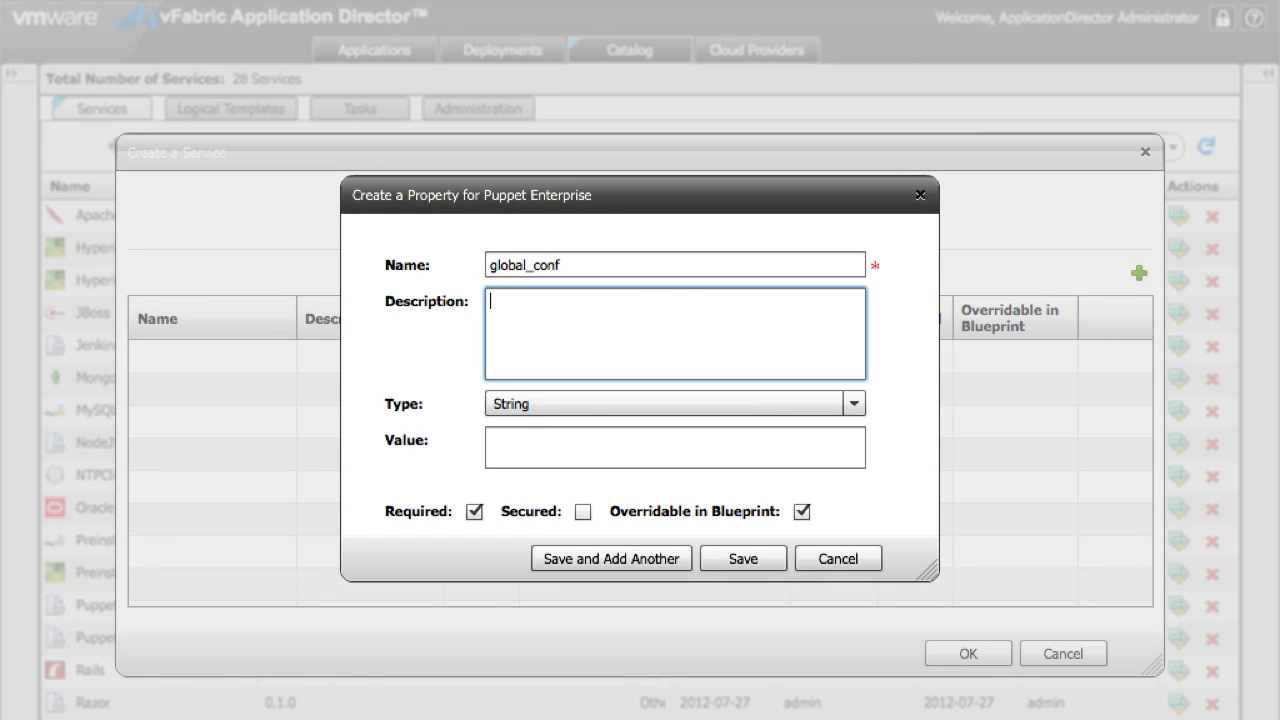
click(606, 404)
click(586, 457)
click(577, 454)
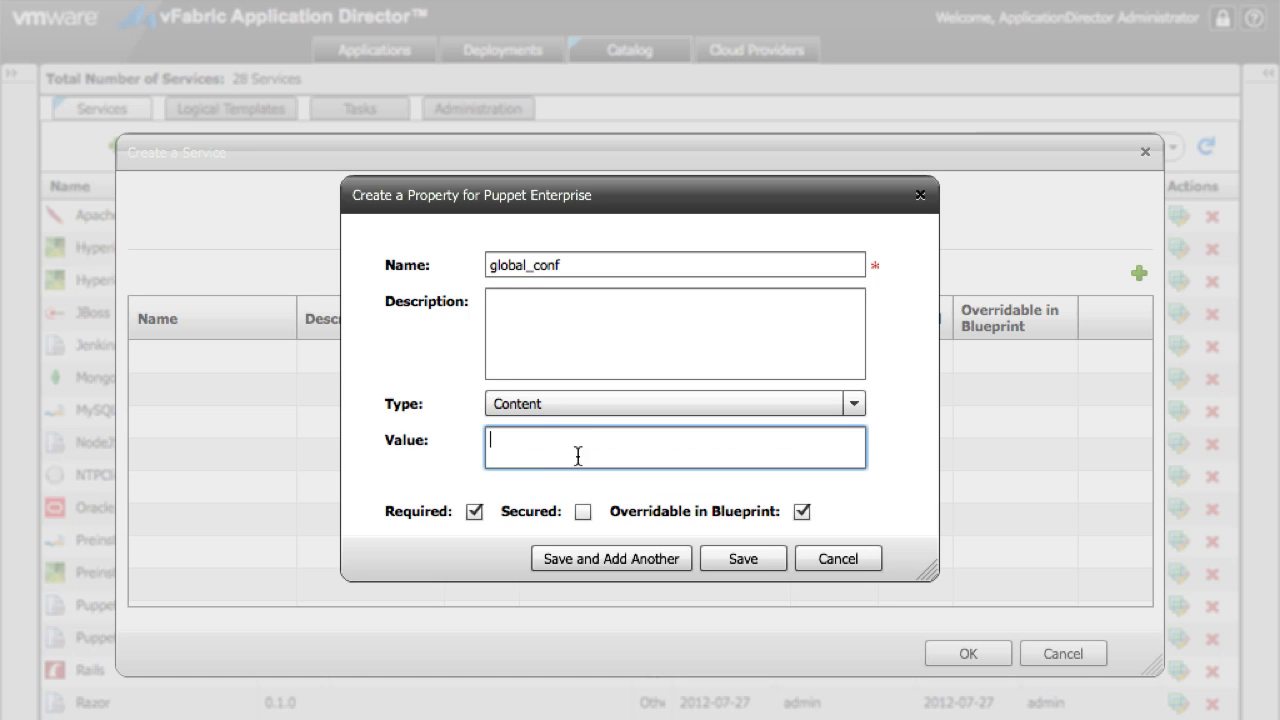
text(https://${darwin.server.ip}:8443/darwin/conf/darwin_global.conf)
click(664, 561)
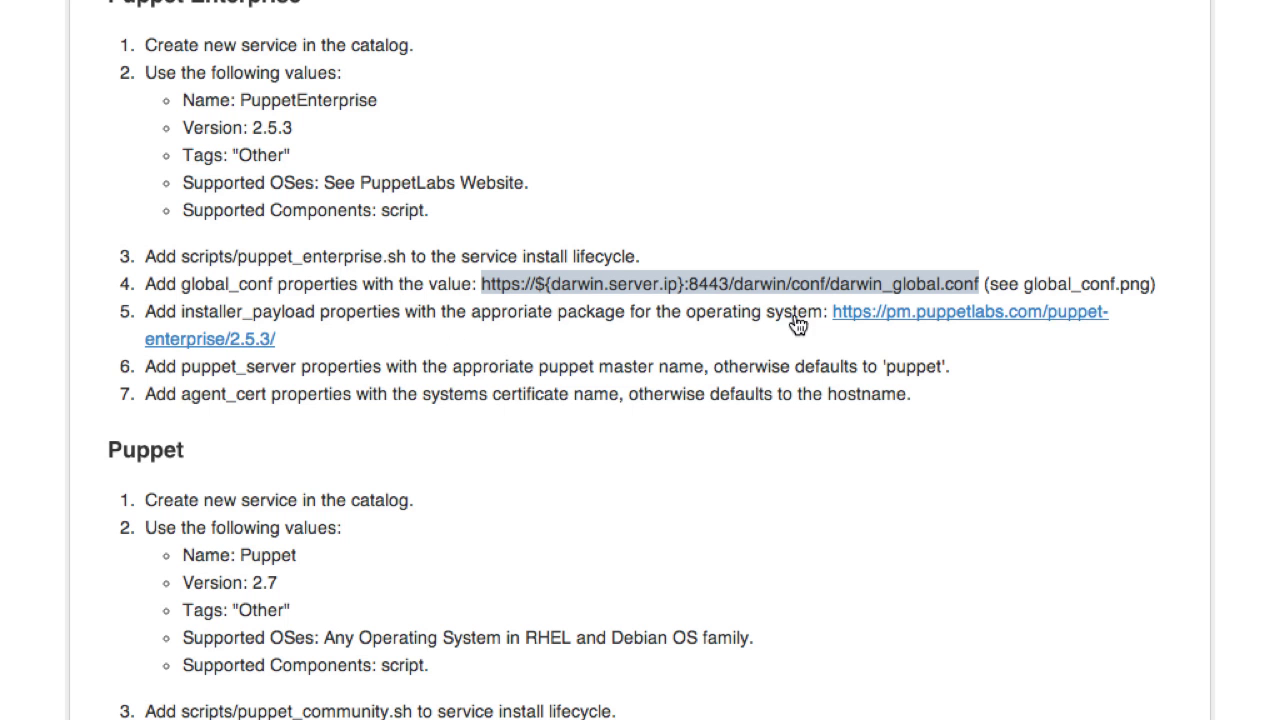
Step: Copy the Puppet Enterprise 2.5.3 el-5 x86_64 package link from the download listing
click(922, 316)
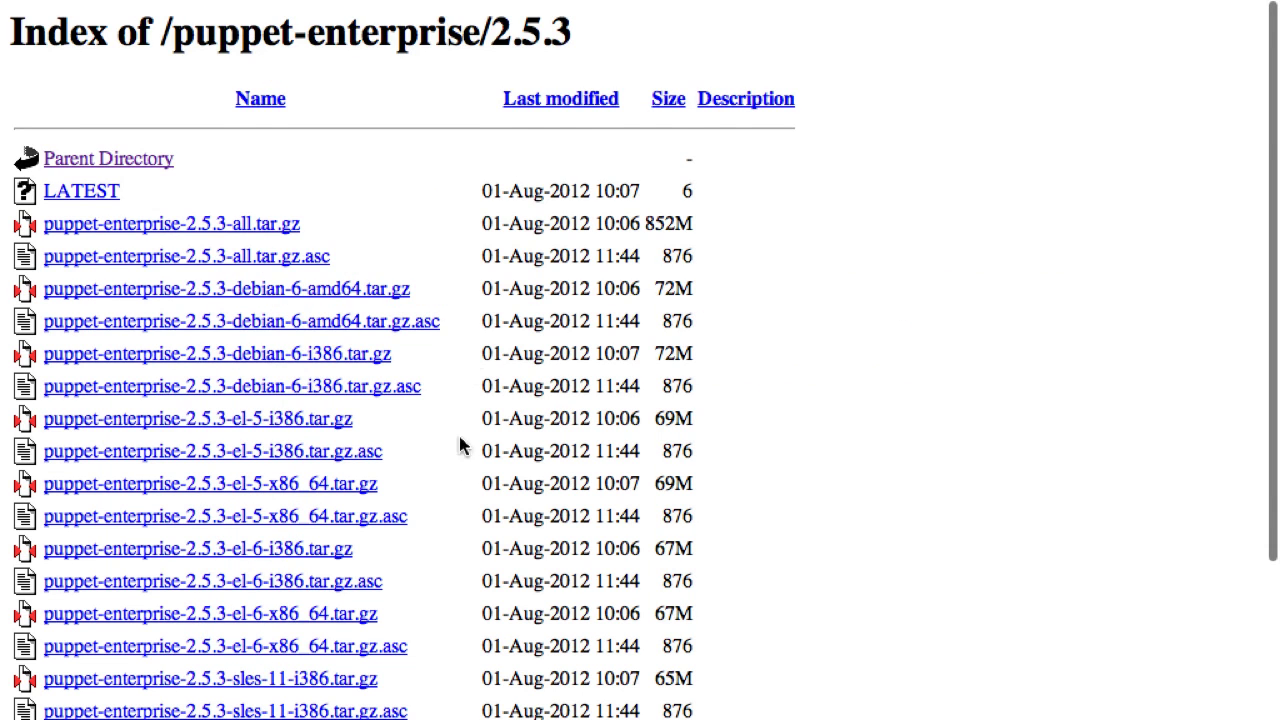
scroll(460, 443, down, 5)
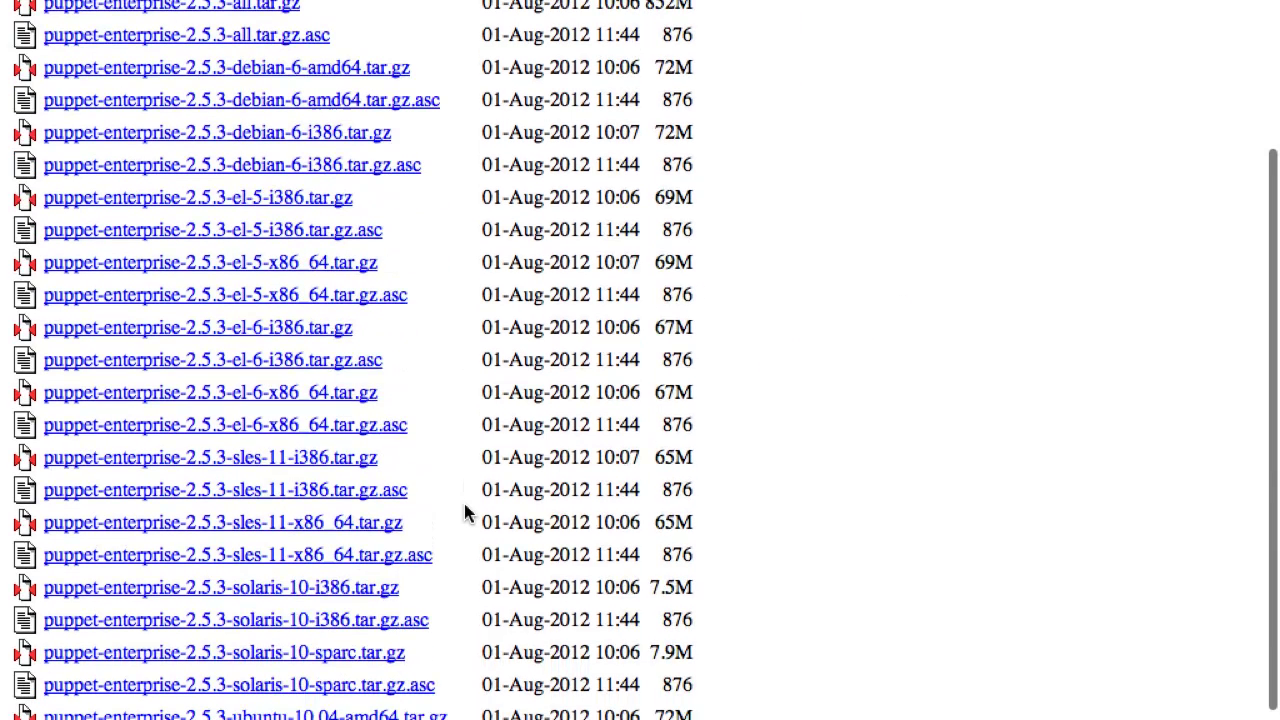
right_click(323, 263)
click(371, 363)
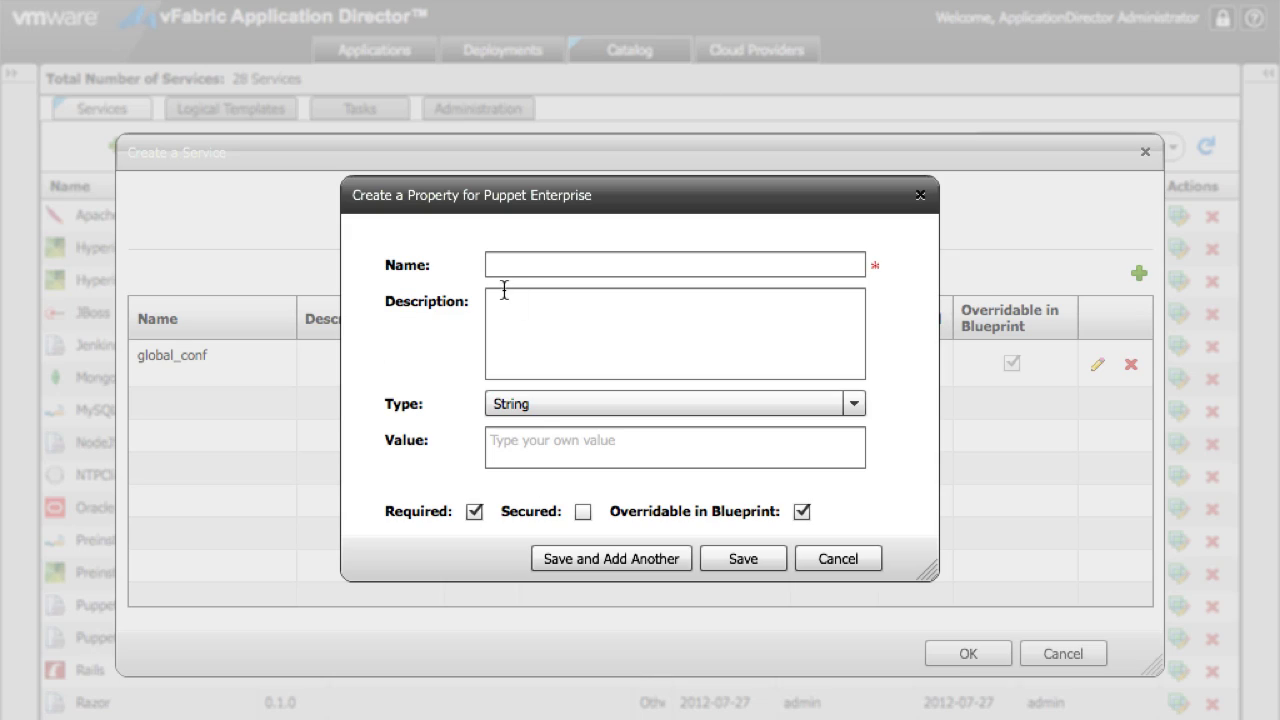
click(504, 265)
Step: Add an installer_payload property whose value is the el-5 x86_64 package URL
text(installer_p)
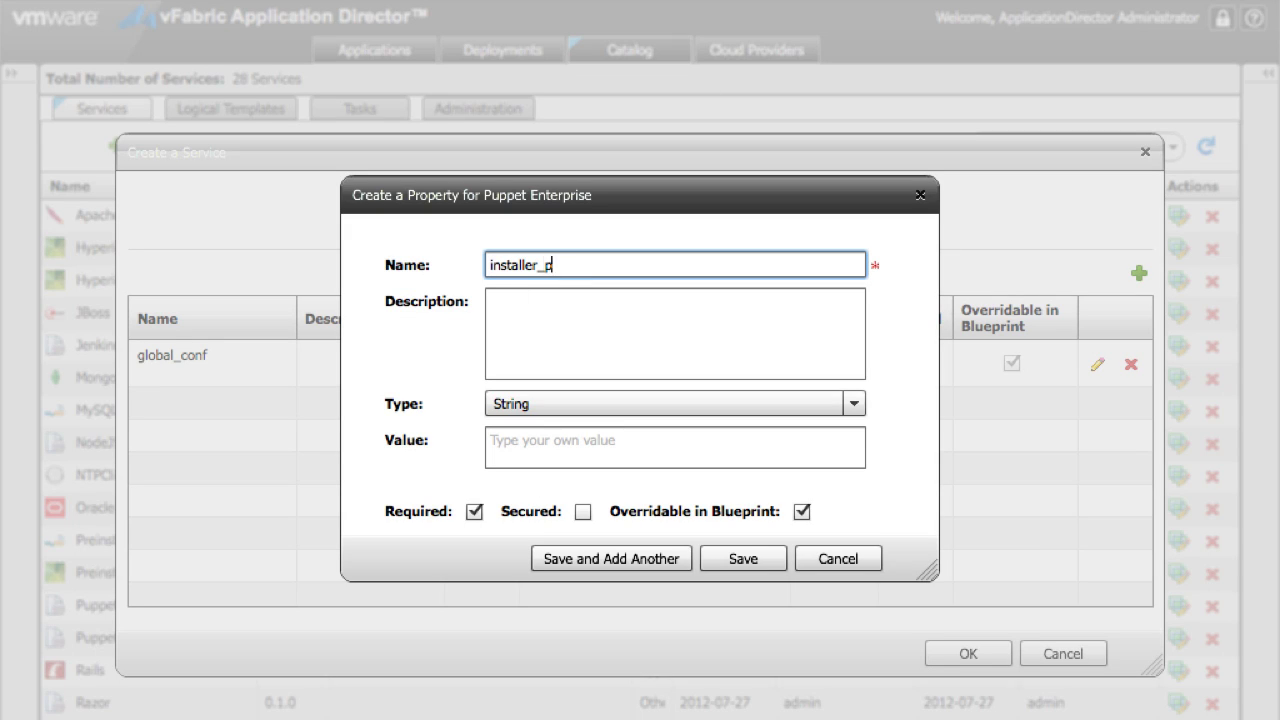
text(aycoad)
click(531, 456)
key(ctrl+v)
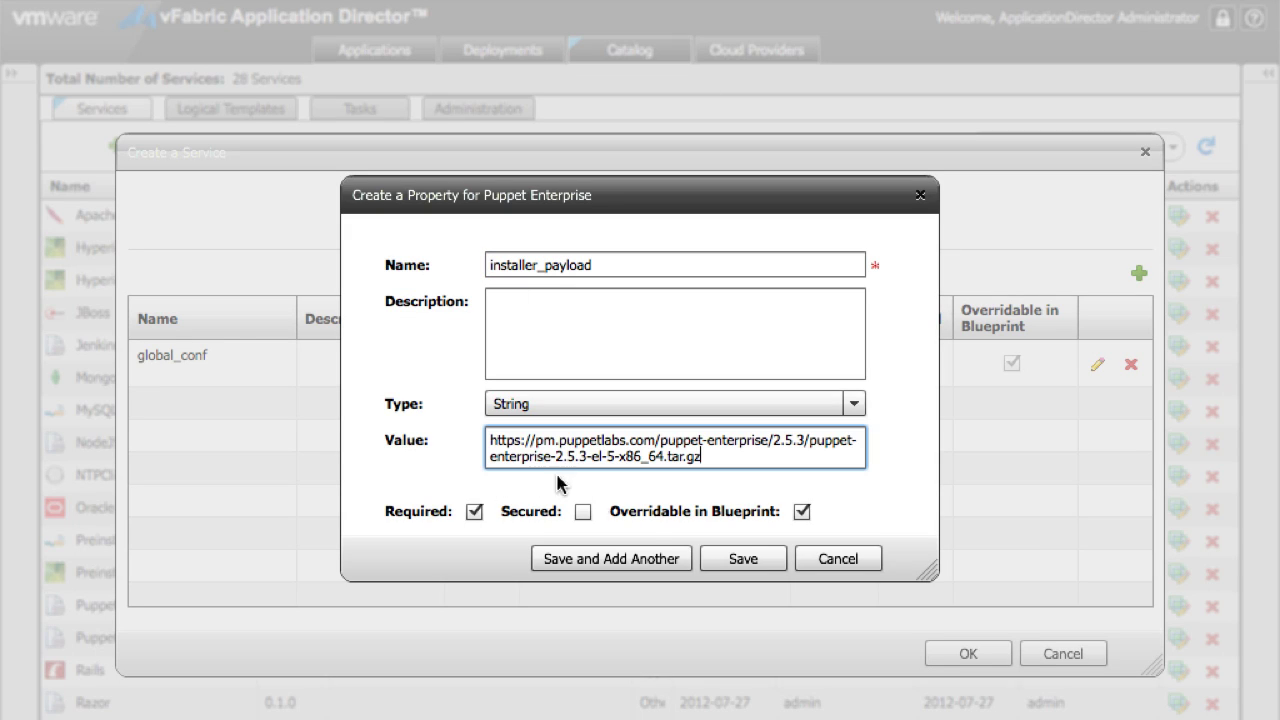
click(653, 560)
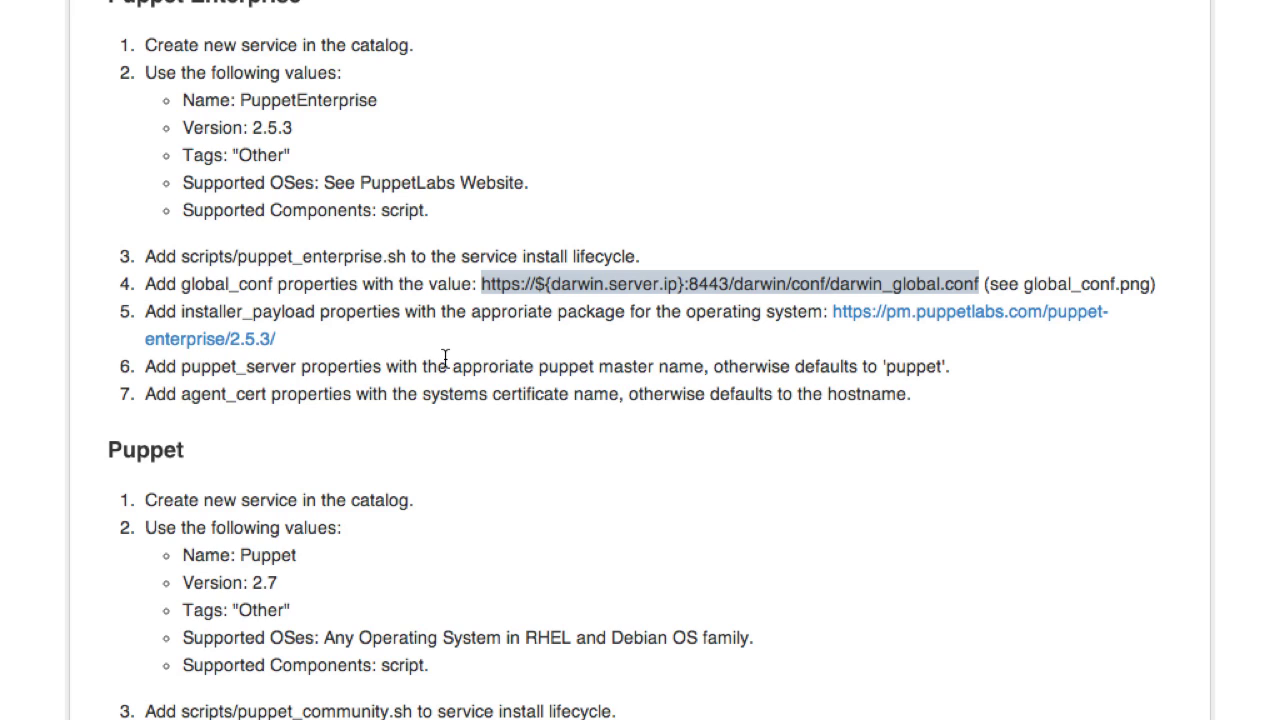
Step: Add a puppet_server property with value puppet.puppetlabs.lan and save it
drag(299, 367, 181, 367)
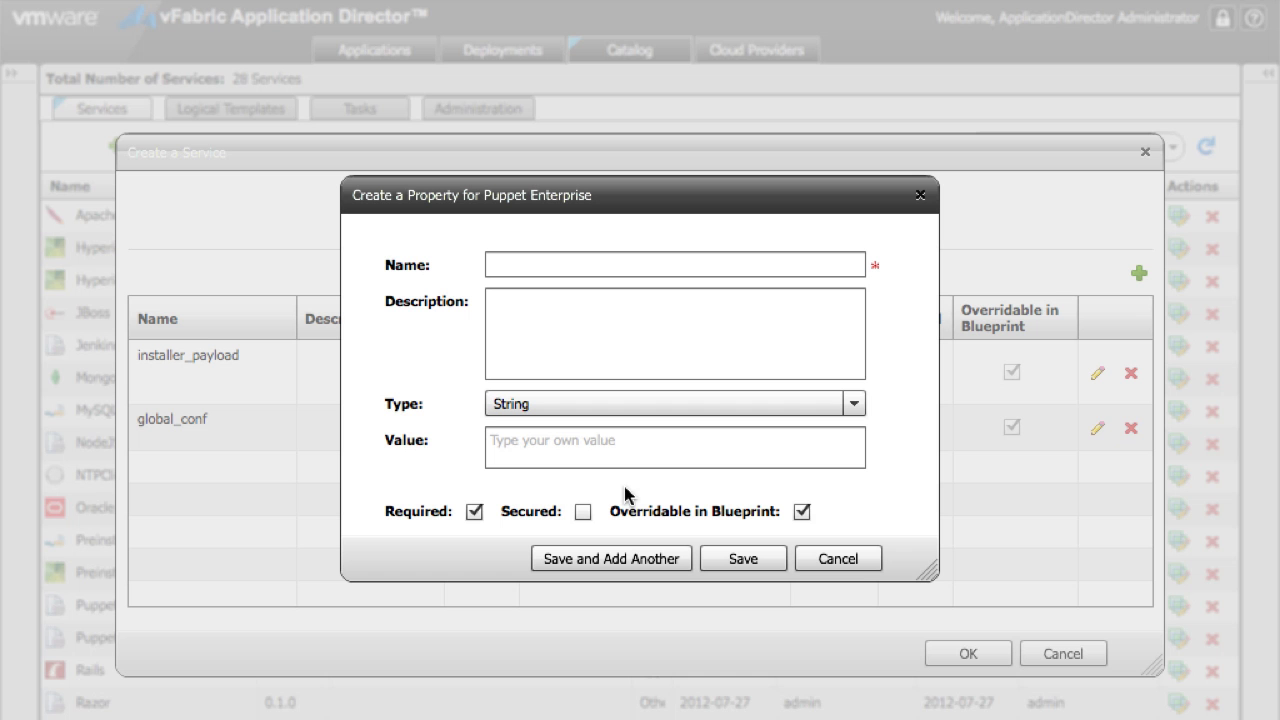
click(597, 265)
key(ctrl+v)
click(574, 440)
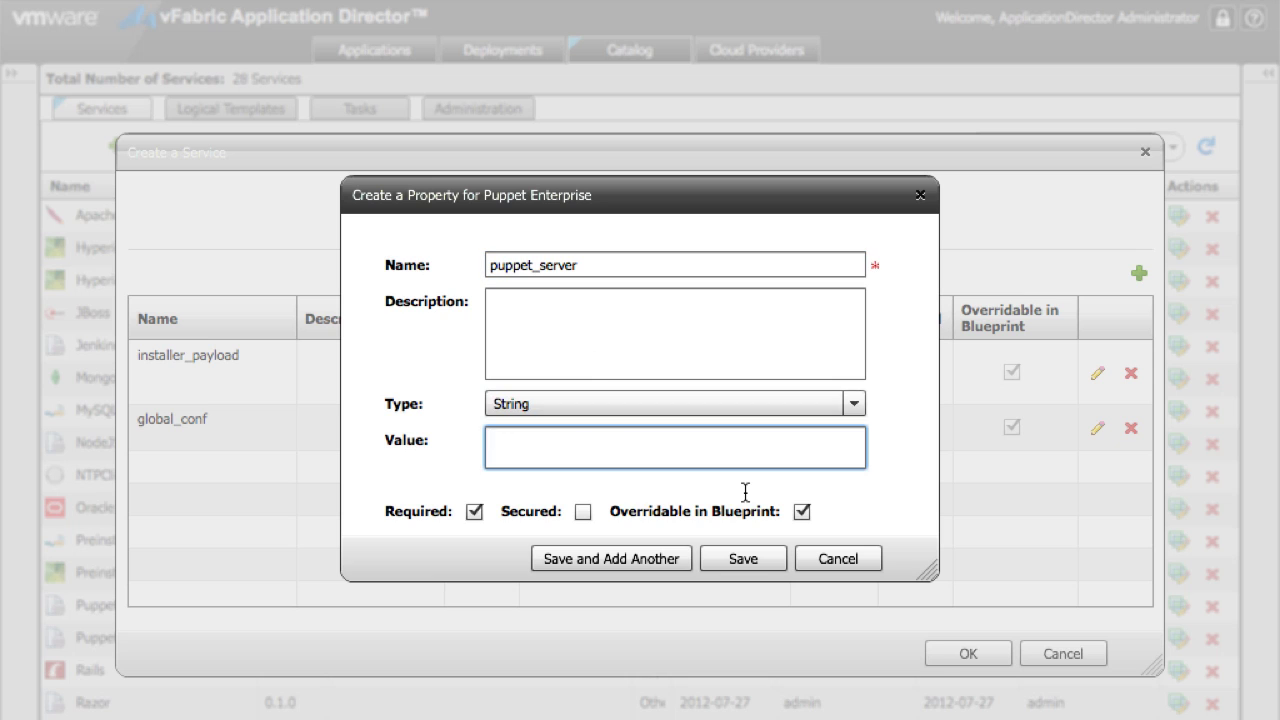
text(puppet.puppetlabs.lan)
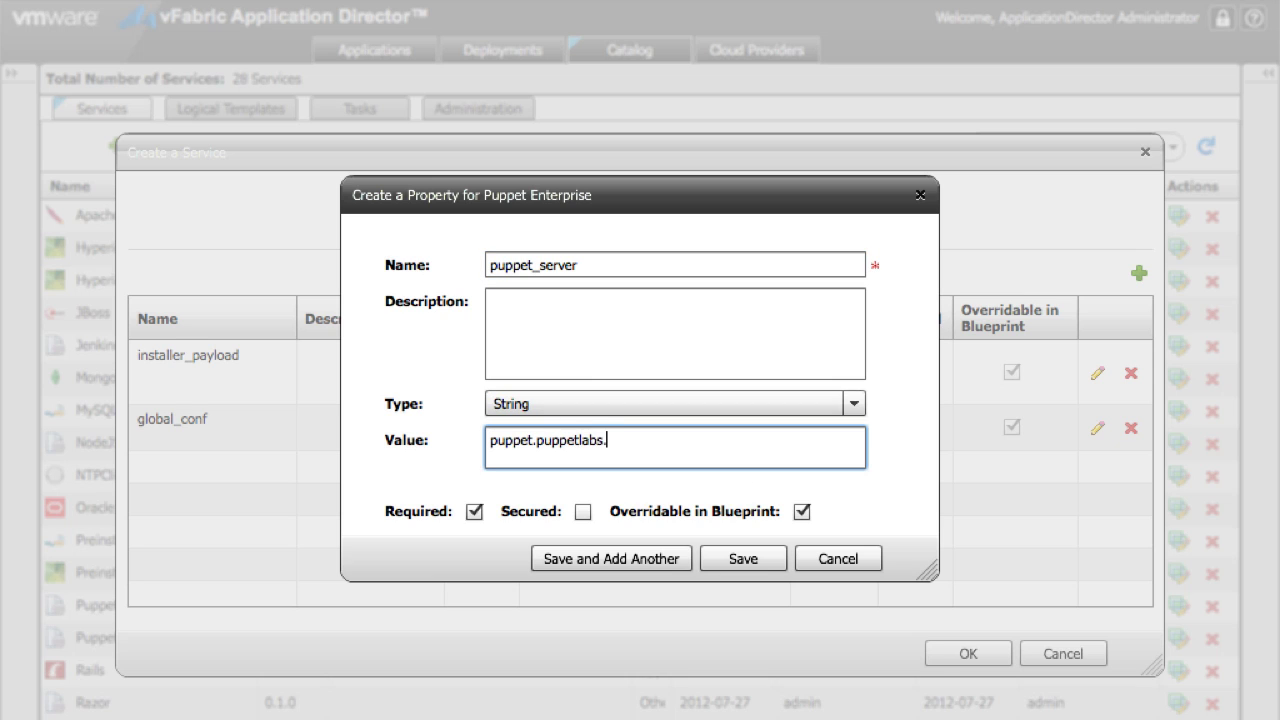
click(755, 563)
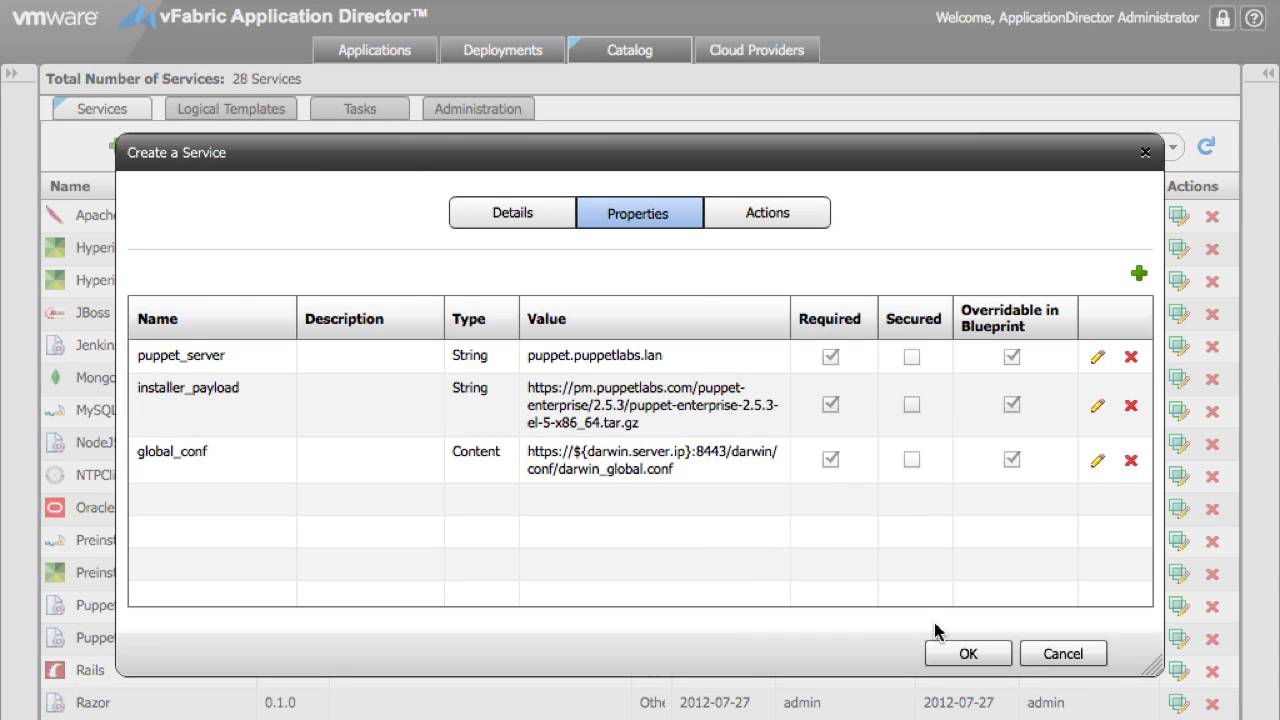
Step: Save the Puppet Enterprise service and start a new service named MySQL
click(970, 652)
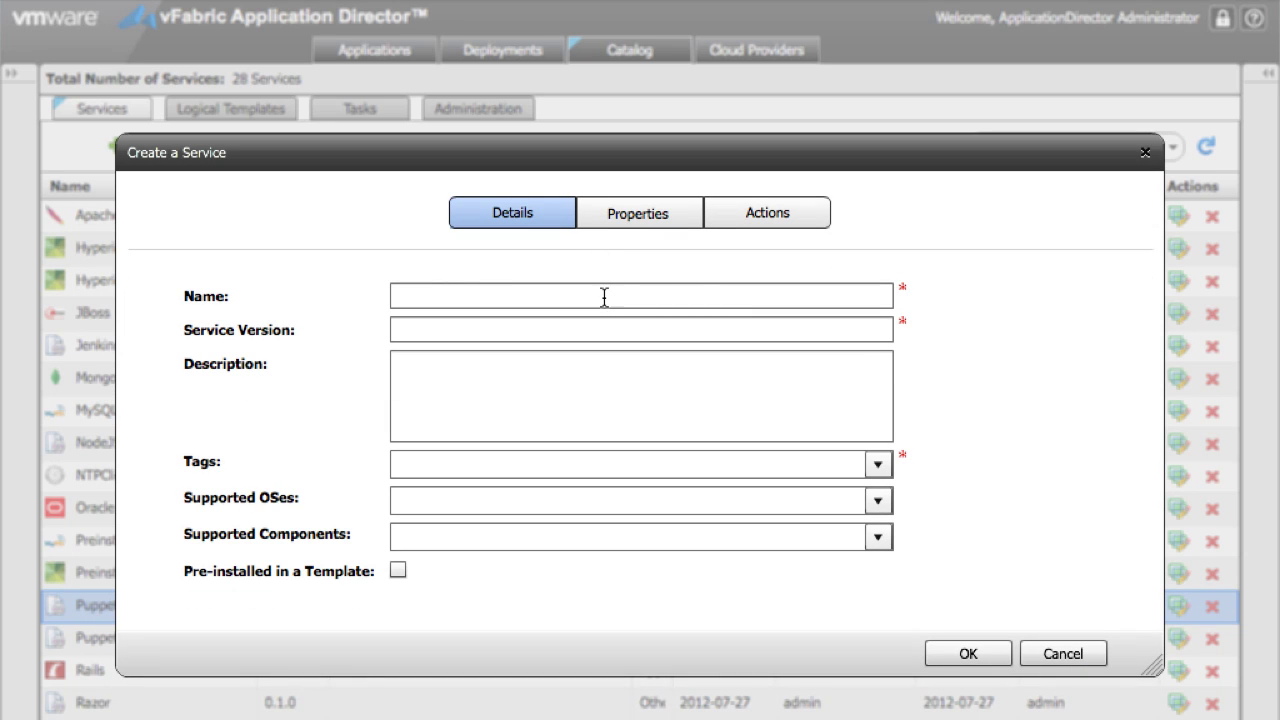
click(605, 296)
text(MYS)
key(BackSpace)
key(BackSpace)
text(ySQL)
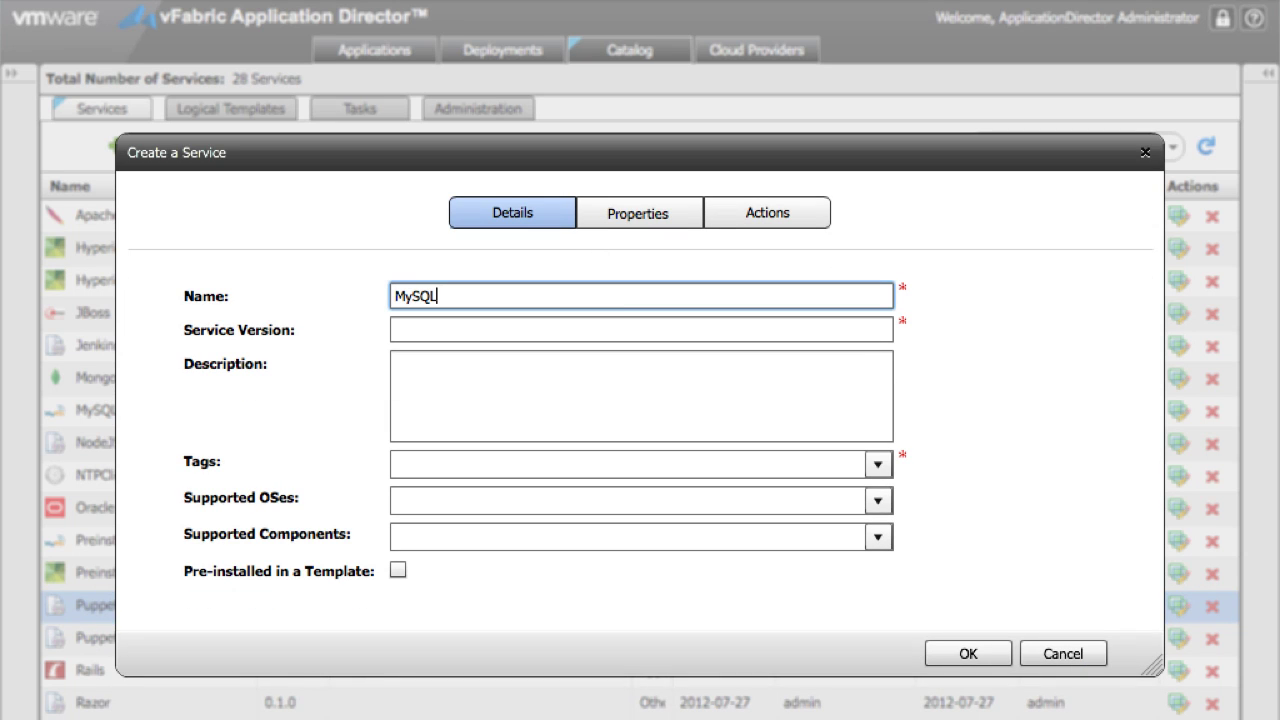
key(Tab)
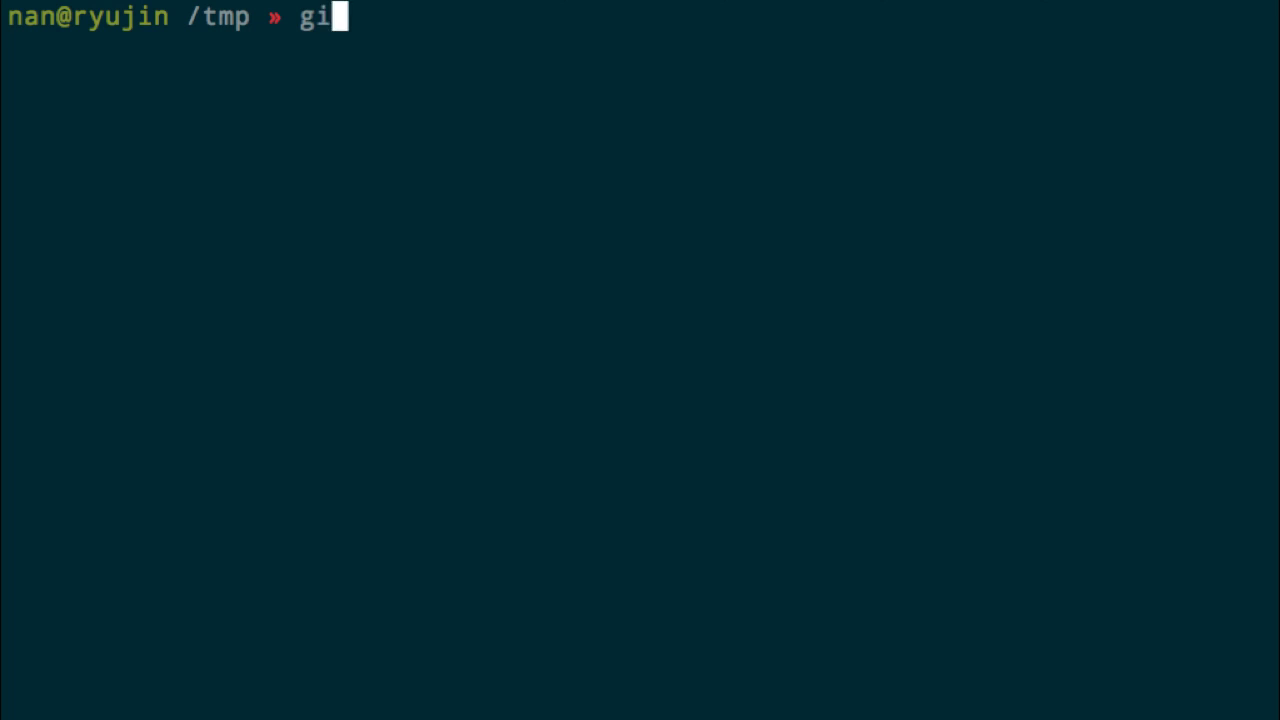
Step: Clone the puppetlabs-appdirector repository and change into its folder
text(t clone)
key(ctrl+shift+v)
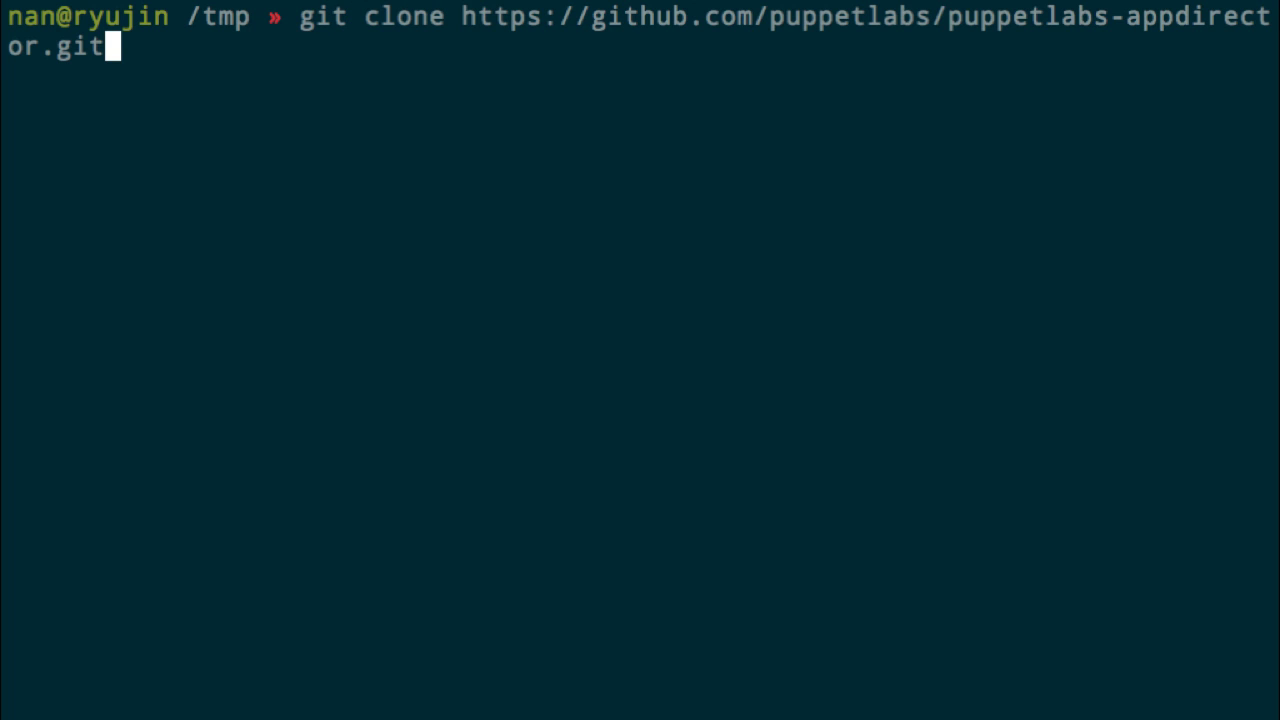
key(Return)
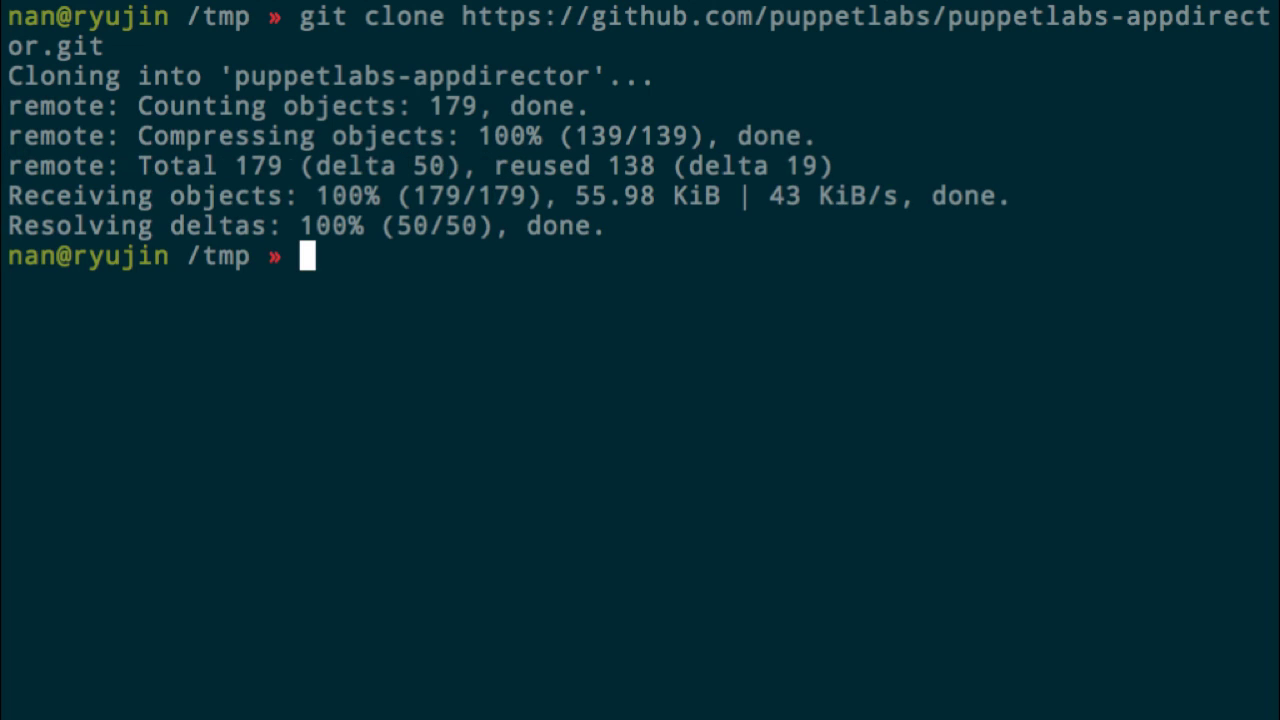
text(cd puppet)
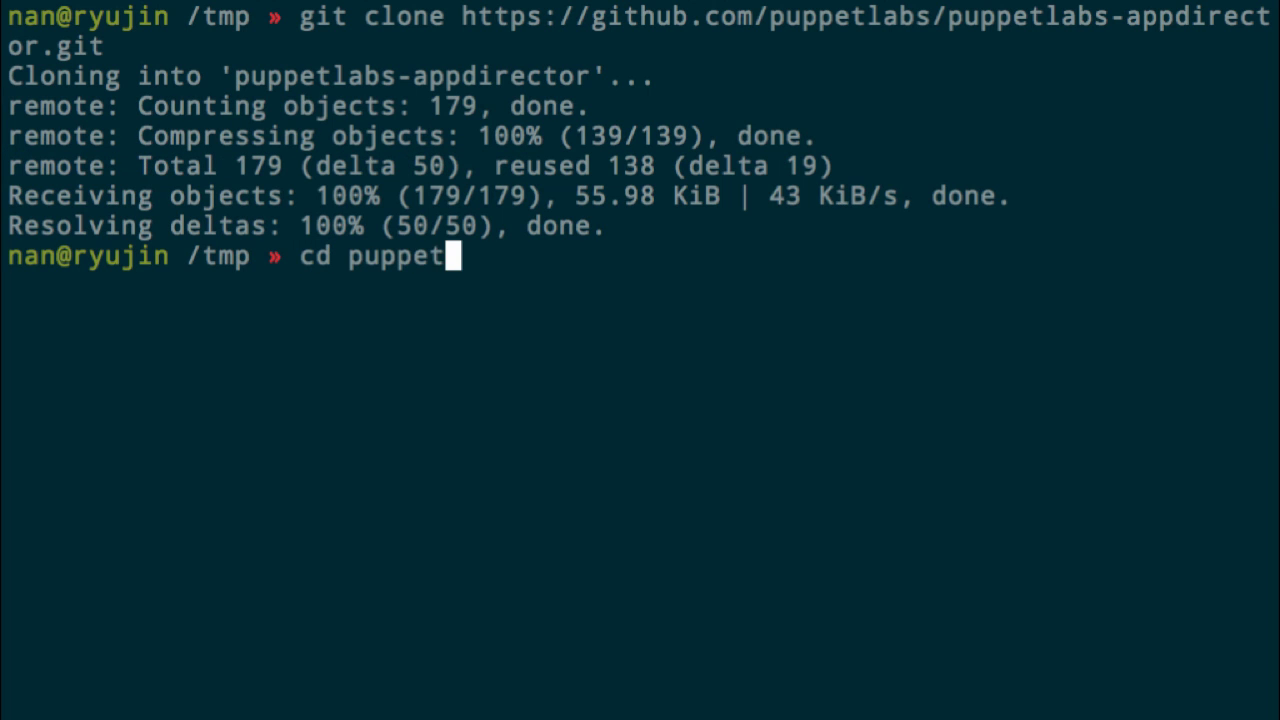
text(labs)
key(Tab)
key(Return)
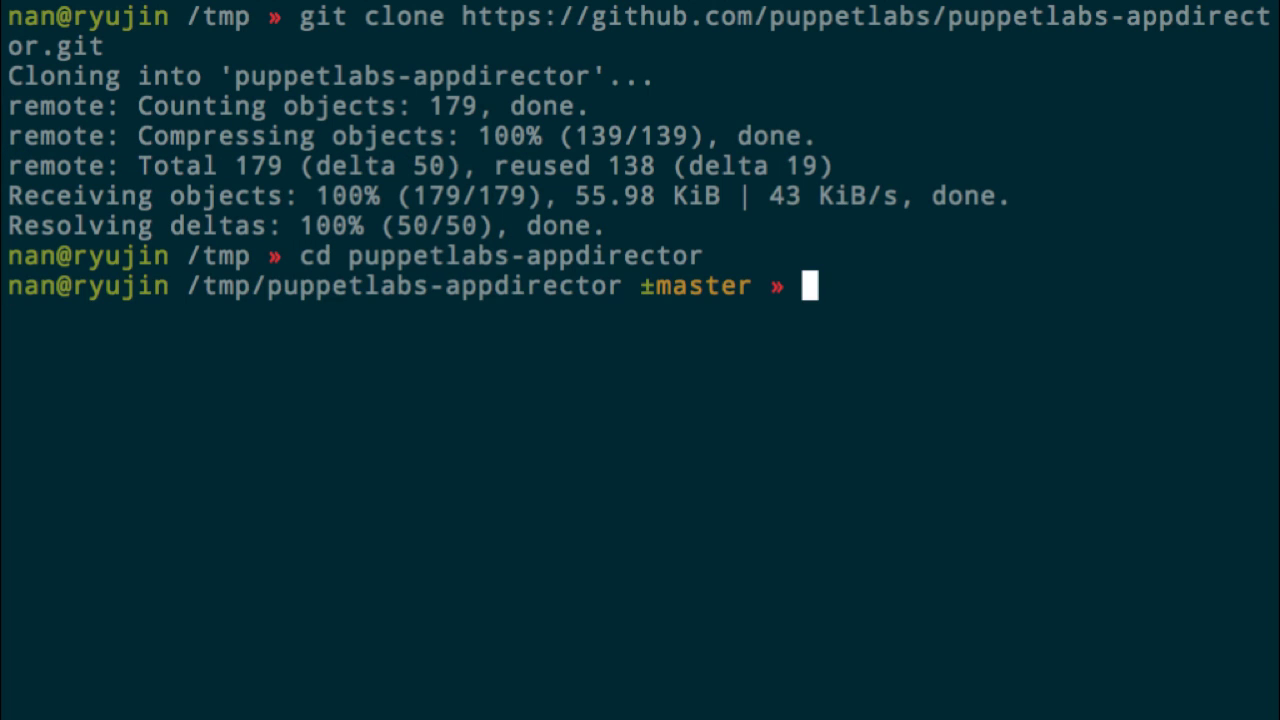
Step: List the installed Puppet modules and search the Forge for puppetlabs modules
text(puppet module)
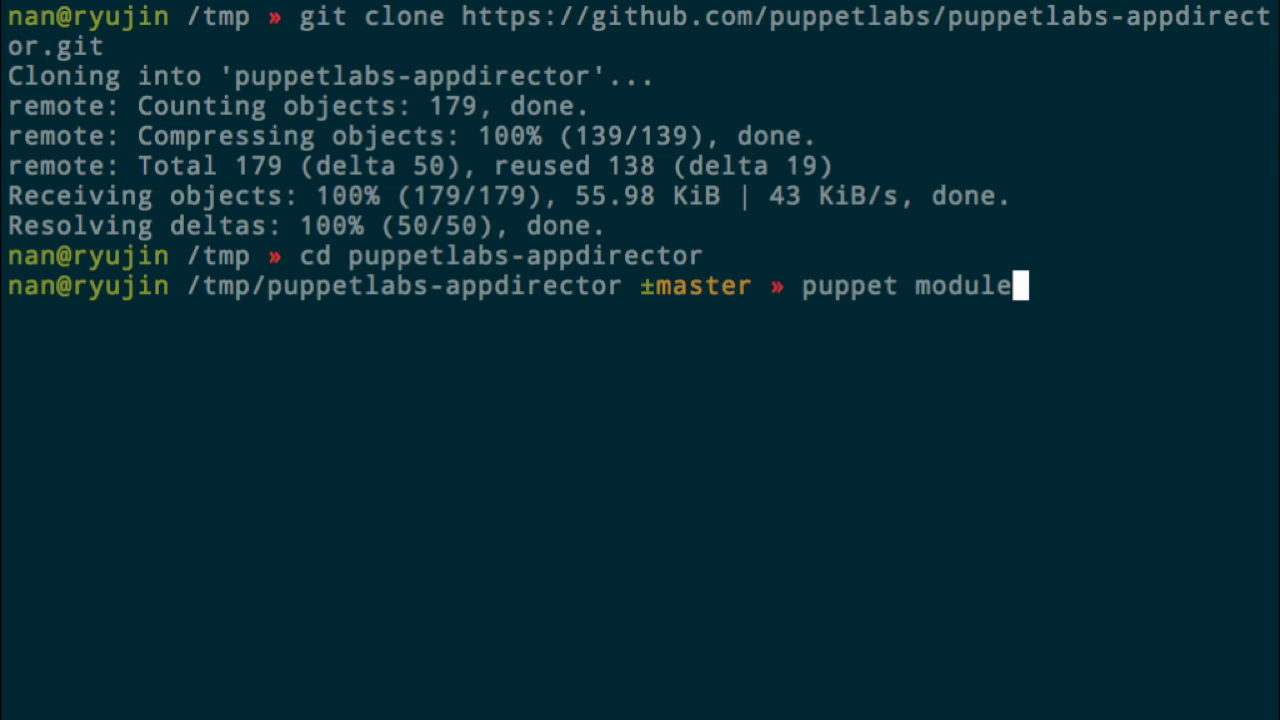
text( list)
key(Return)
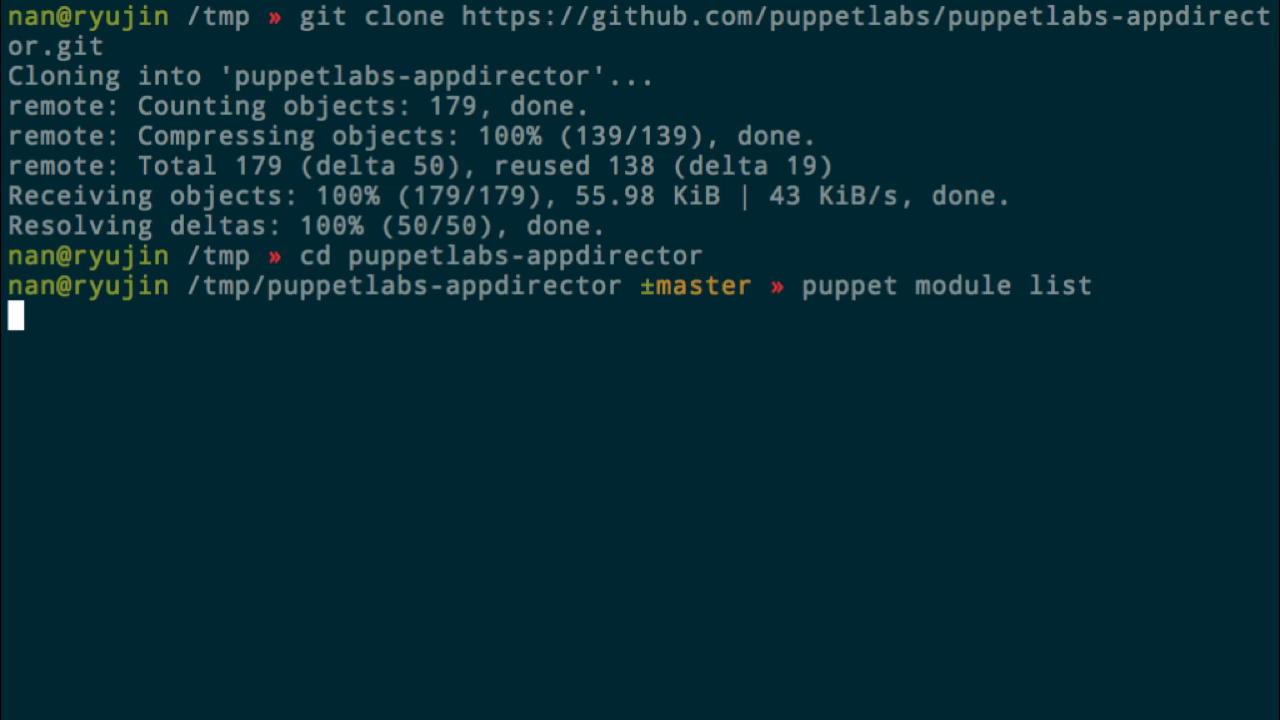
key(ctrl+l)
text(p)
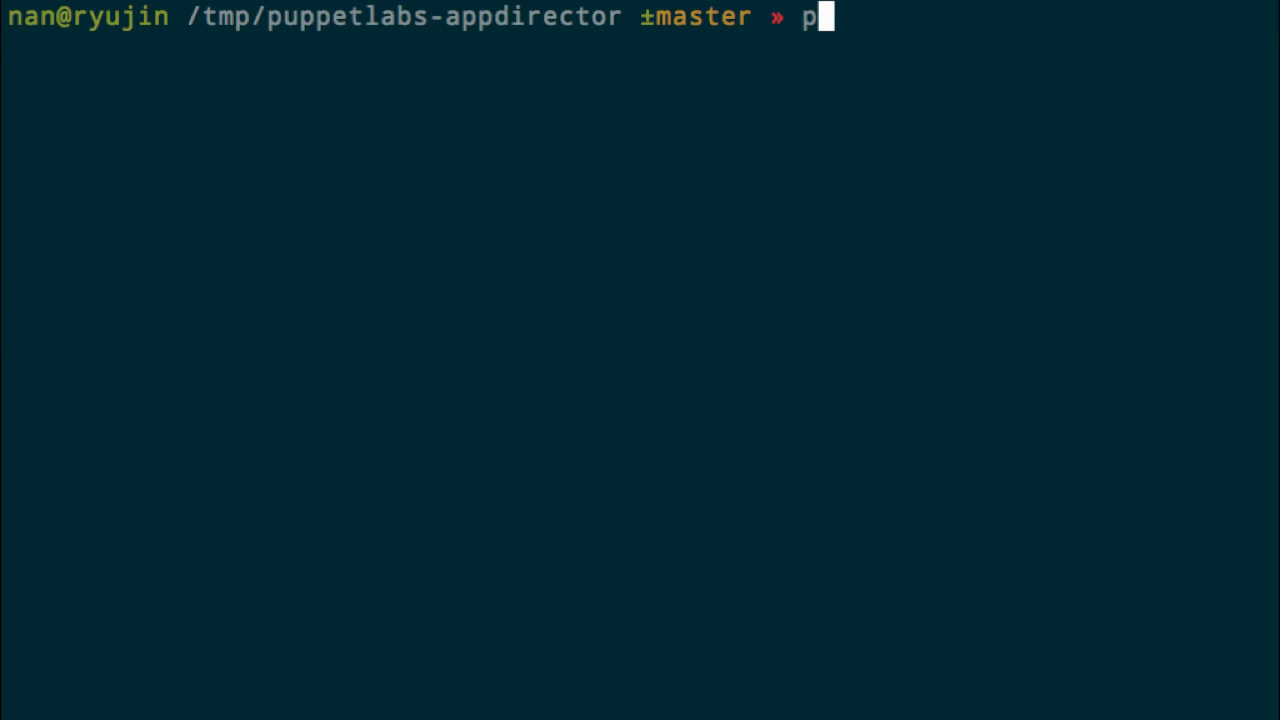
text(uppet module sera)
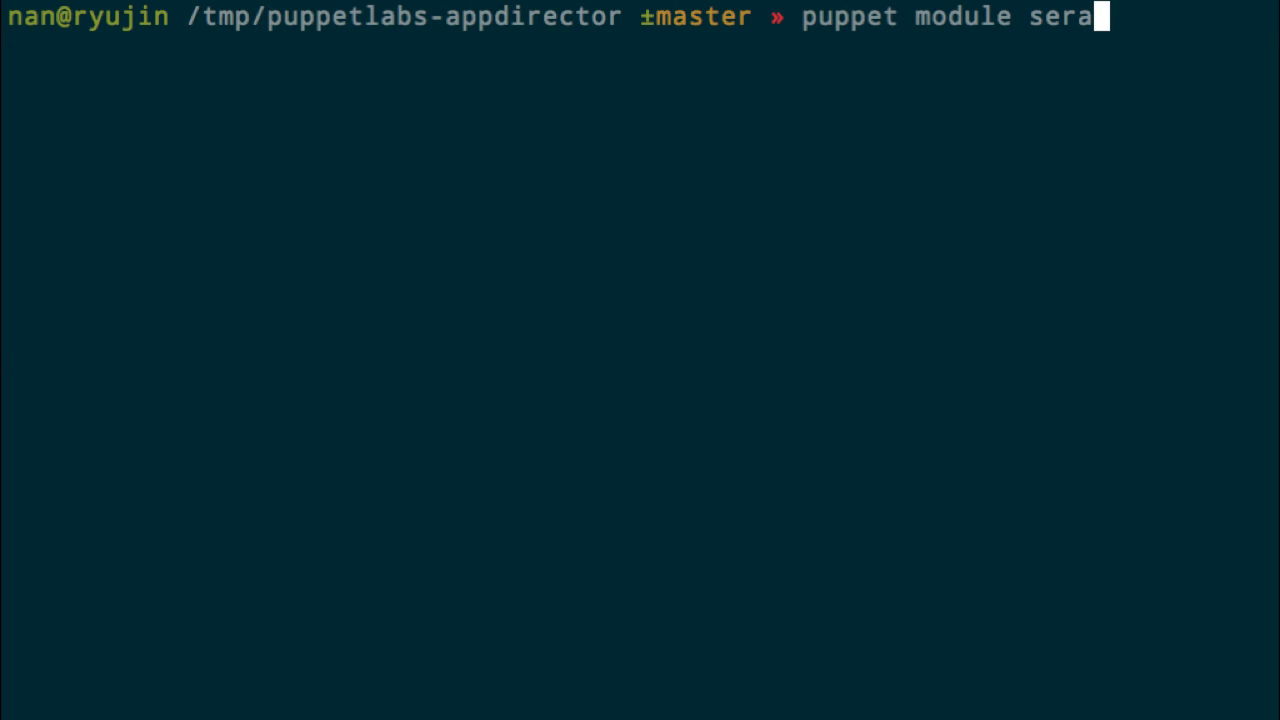
text(c)
key(BackSpace)
key(BackSpace)
key(BackSpace)
text(arch pup)
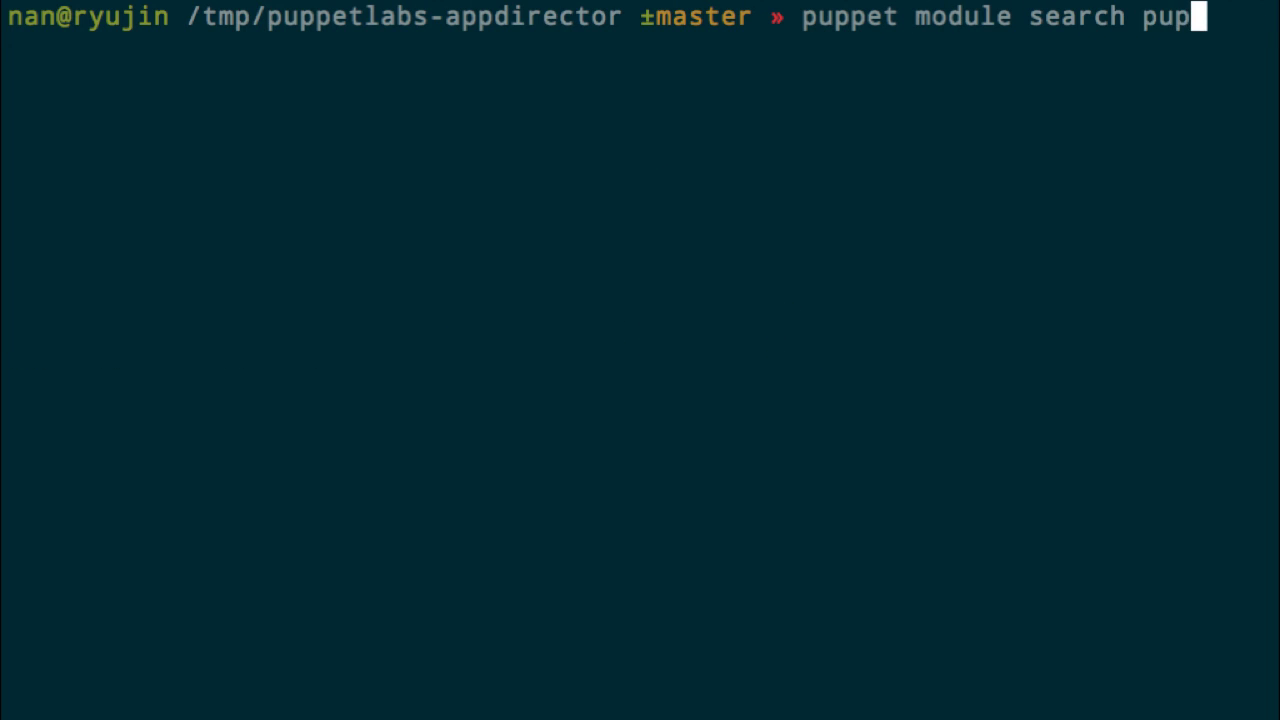
text(petlabs )
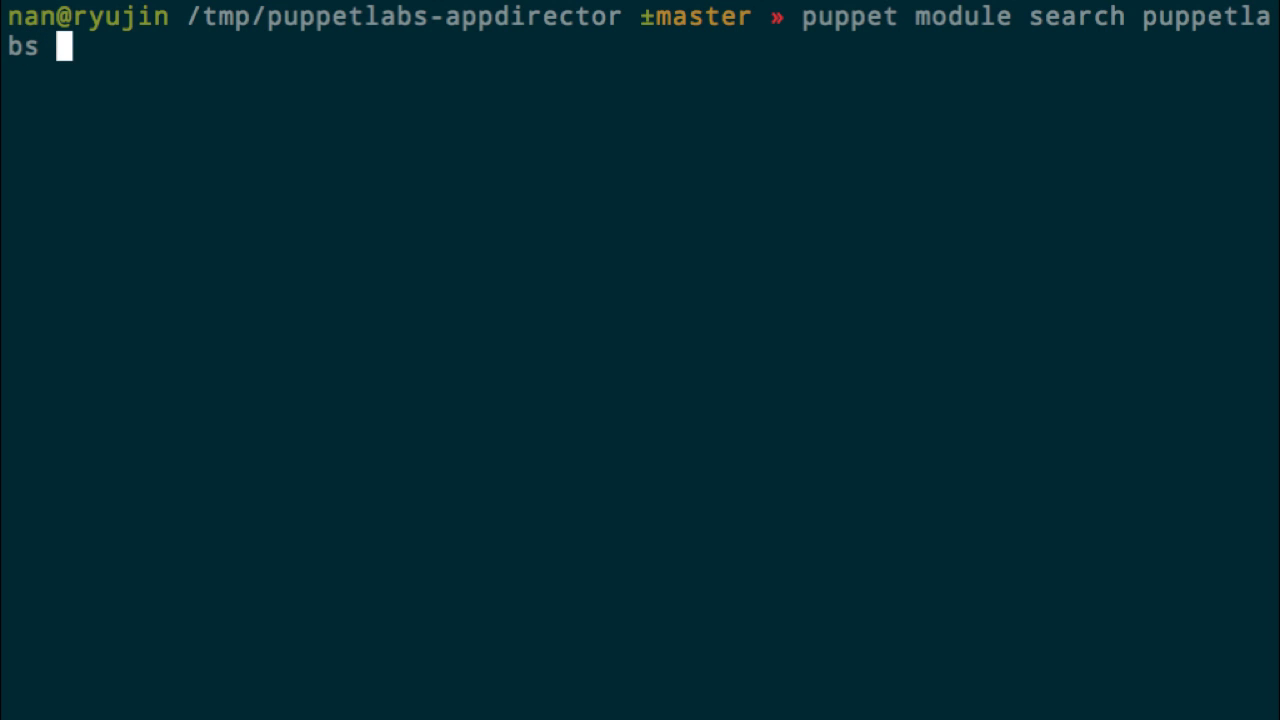
text(| less)
key(Return)
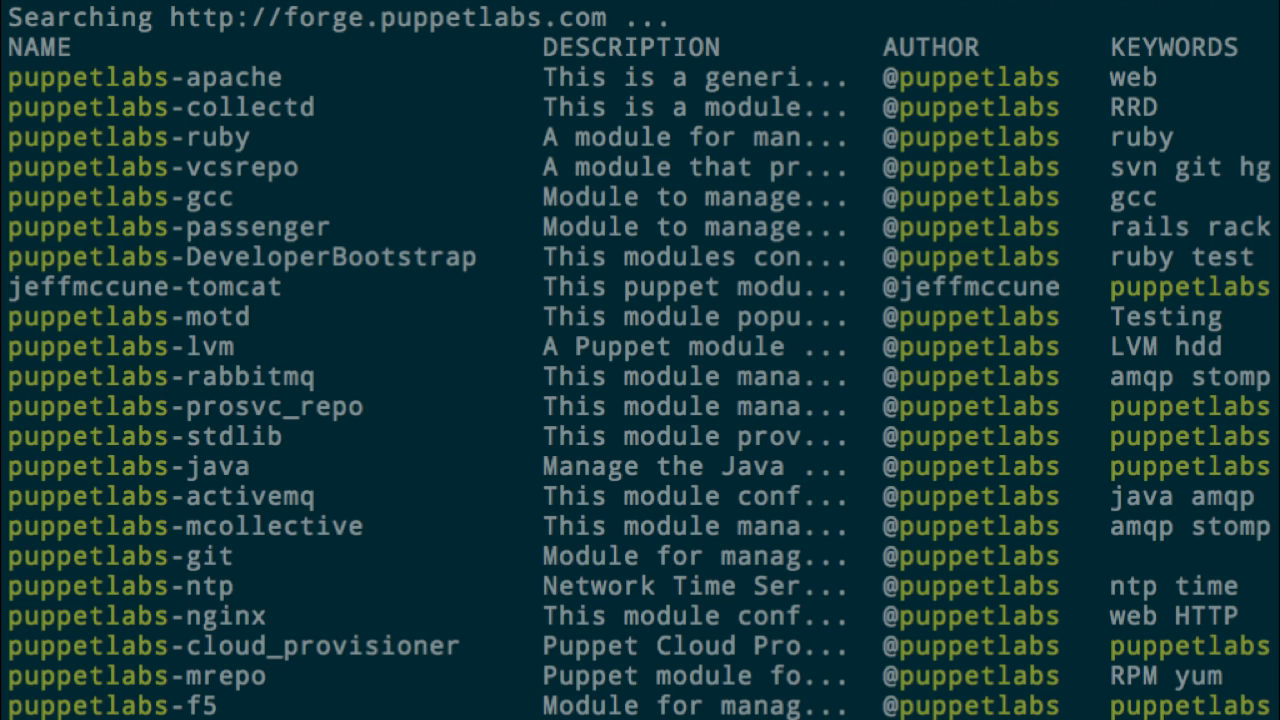
key(q)
Step: Install the puppetlabs/mysql module v0.4.0 from the Forge
key(Up)
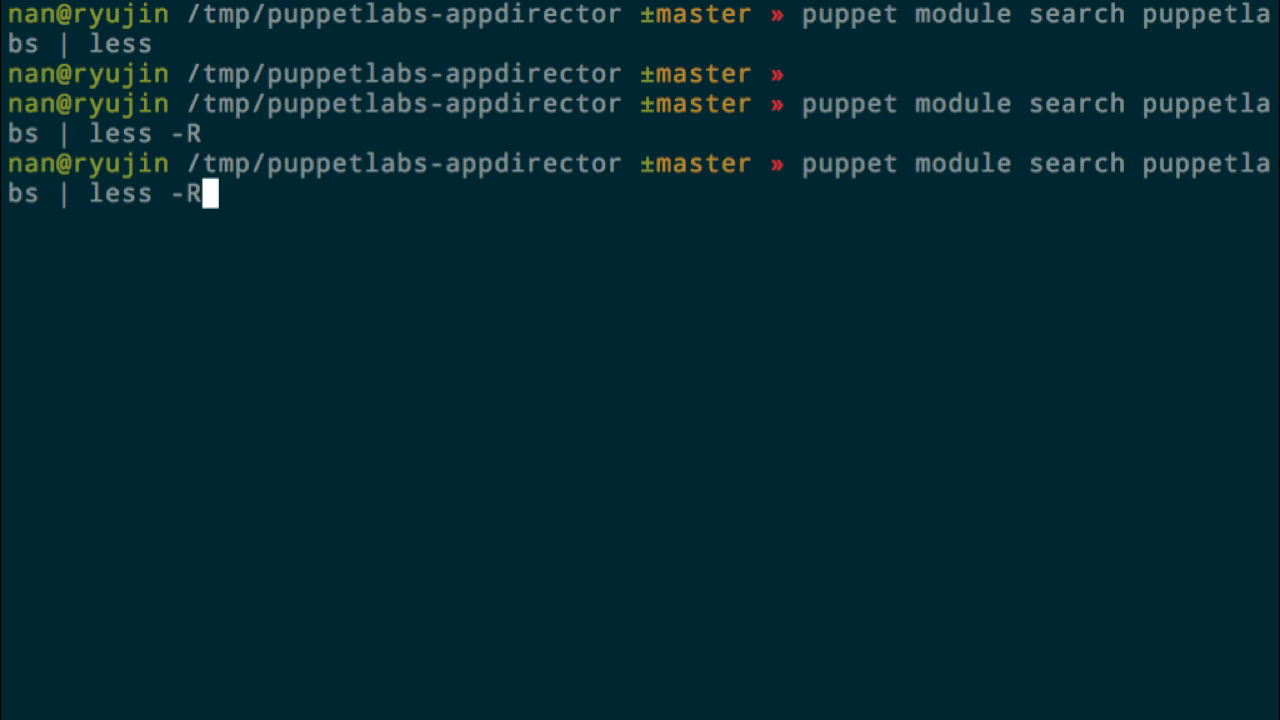
key(BackSpace)
key(BackSpace)
key(BackSpace)
key(BackSpace)
key(BackSpace)
key(BackSpace)
key(BackSpace)
key(BackSpace)
key(BackSpace)
key(BackSpace)
key(BackSpace)
key(BackSpace)
key(BackSpace)
key(BackSpace)
key(BackSpace)
key(BackSpace)
key(BackSpace)
key(BackSpace)
key(BackSpace)
key(BackSpace)
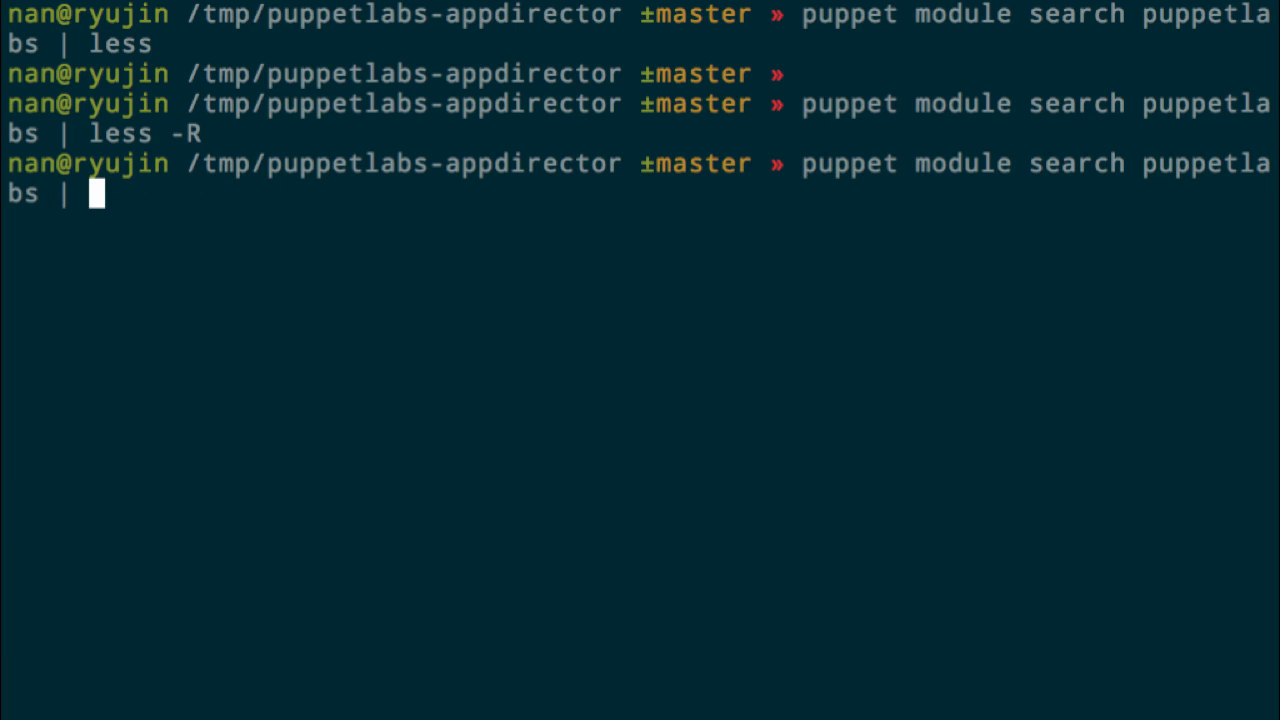
text(install puppetlabs/)
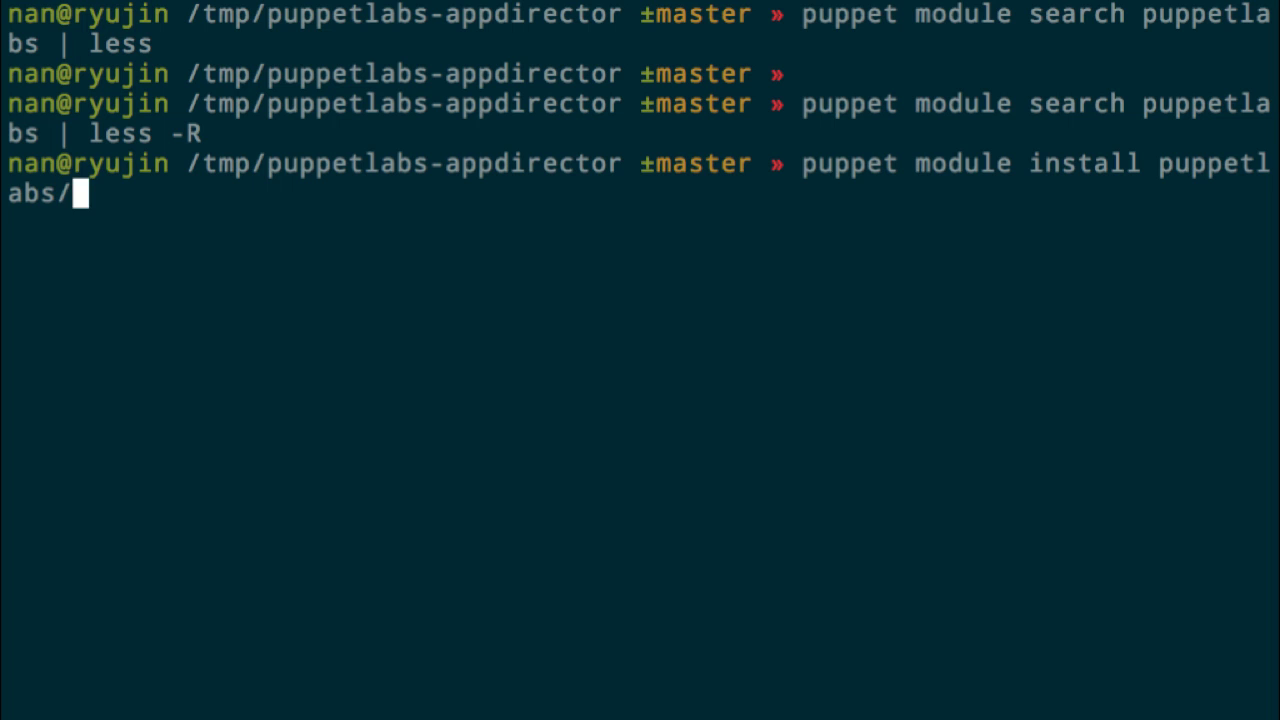
text(mysql)
key(Return)
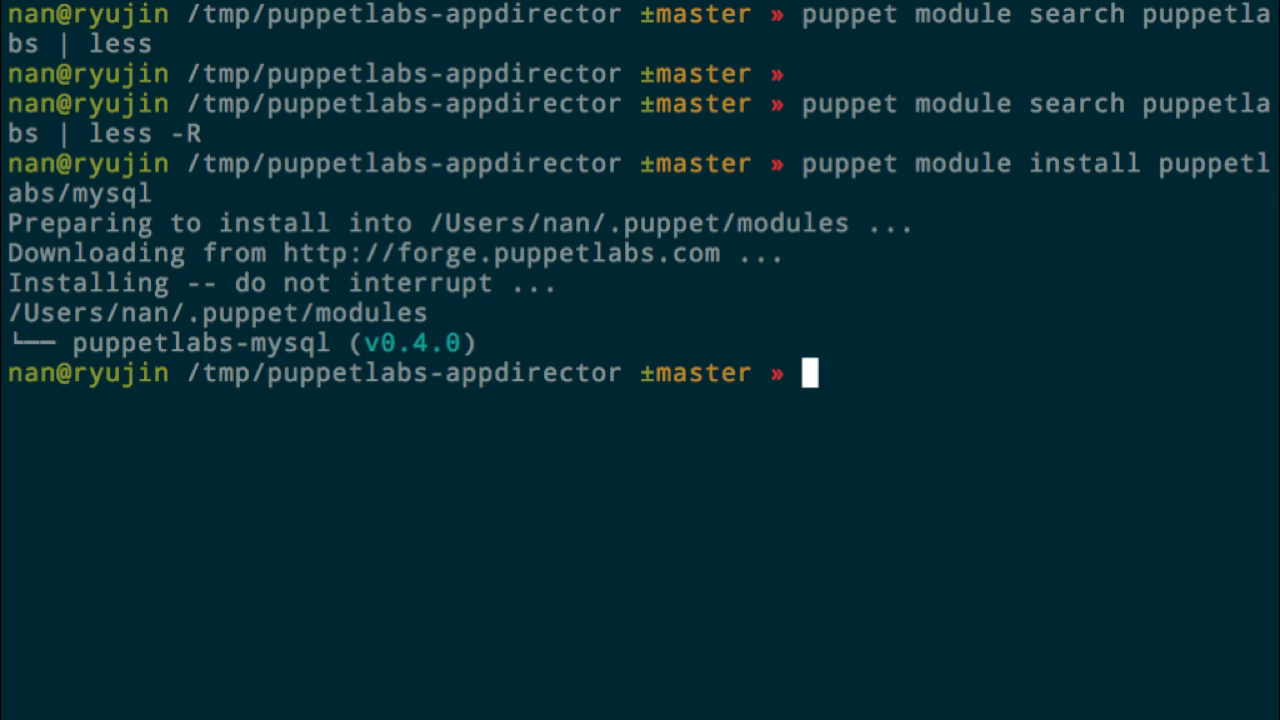
key(ctrl+l)
Step: Run appdirector_module for mysql::server and select the generated Bash install script
text(./bin/appdirector_module)
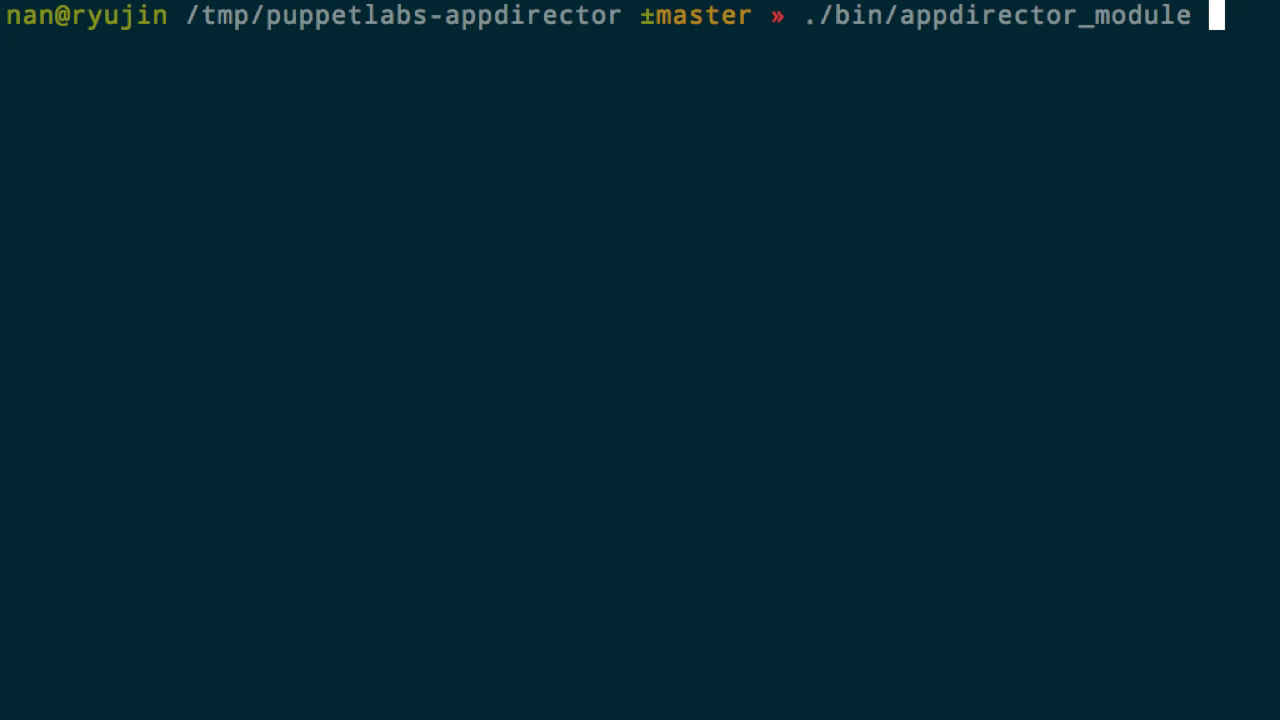
key(Return)
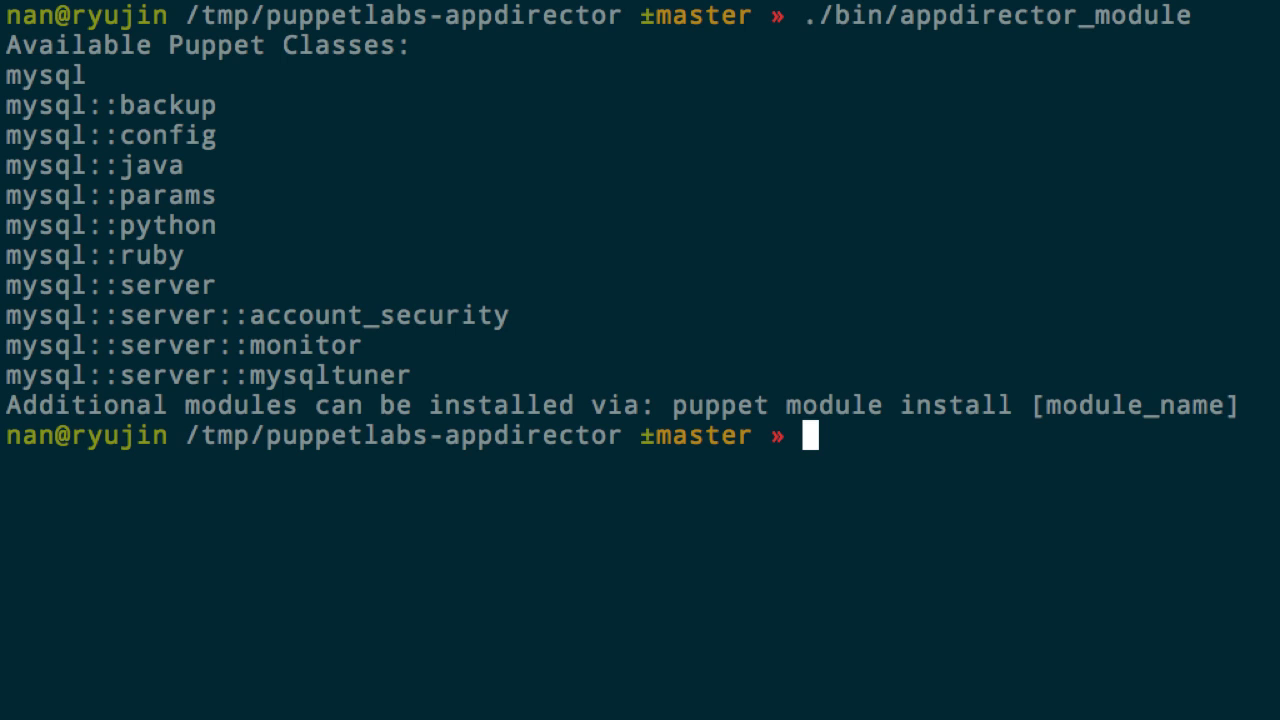
text(./bin/app)
key(Tab)
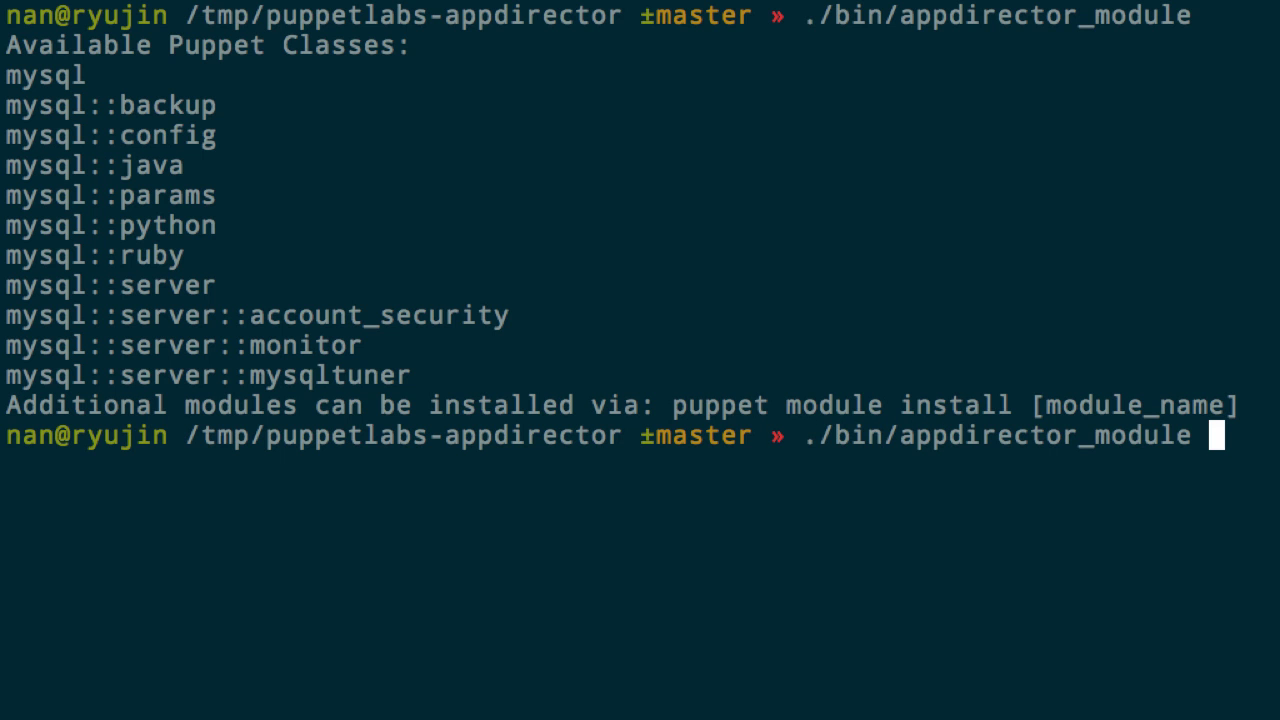
text(mysql:)
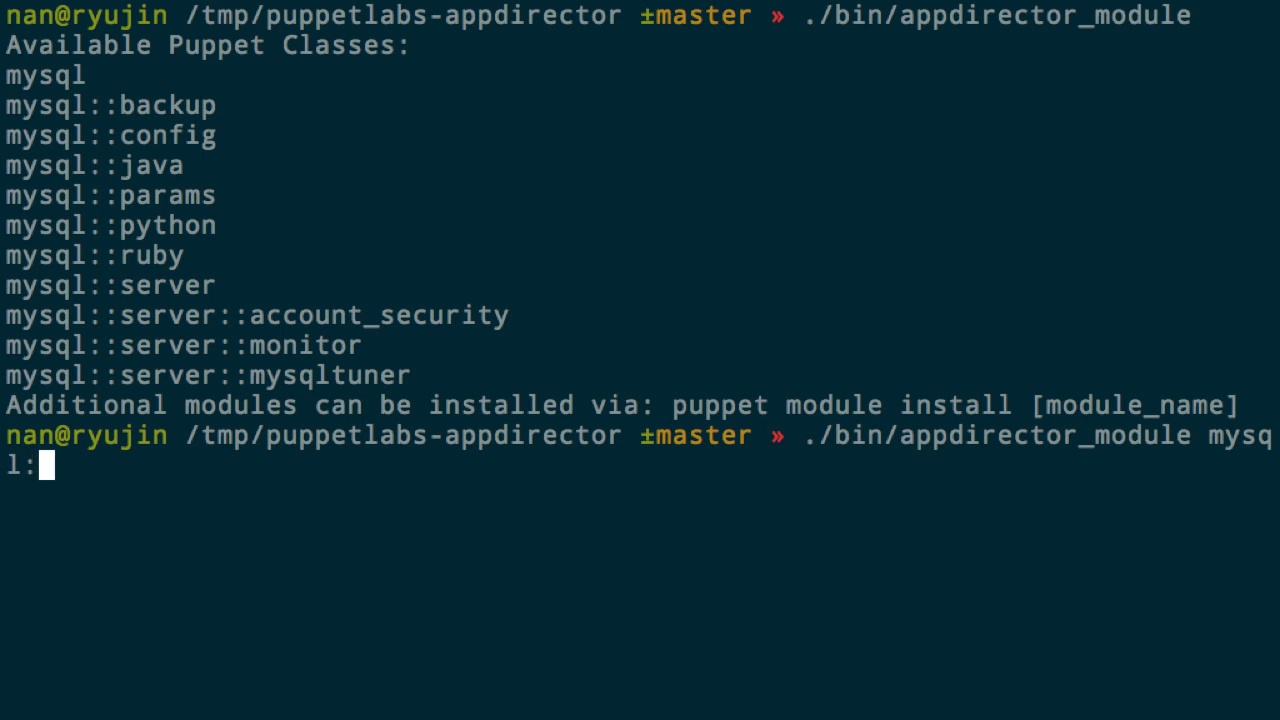
text(:server)
key(Return)
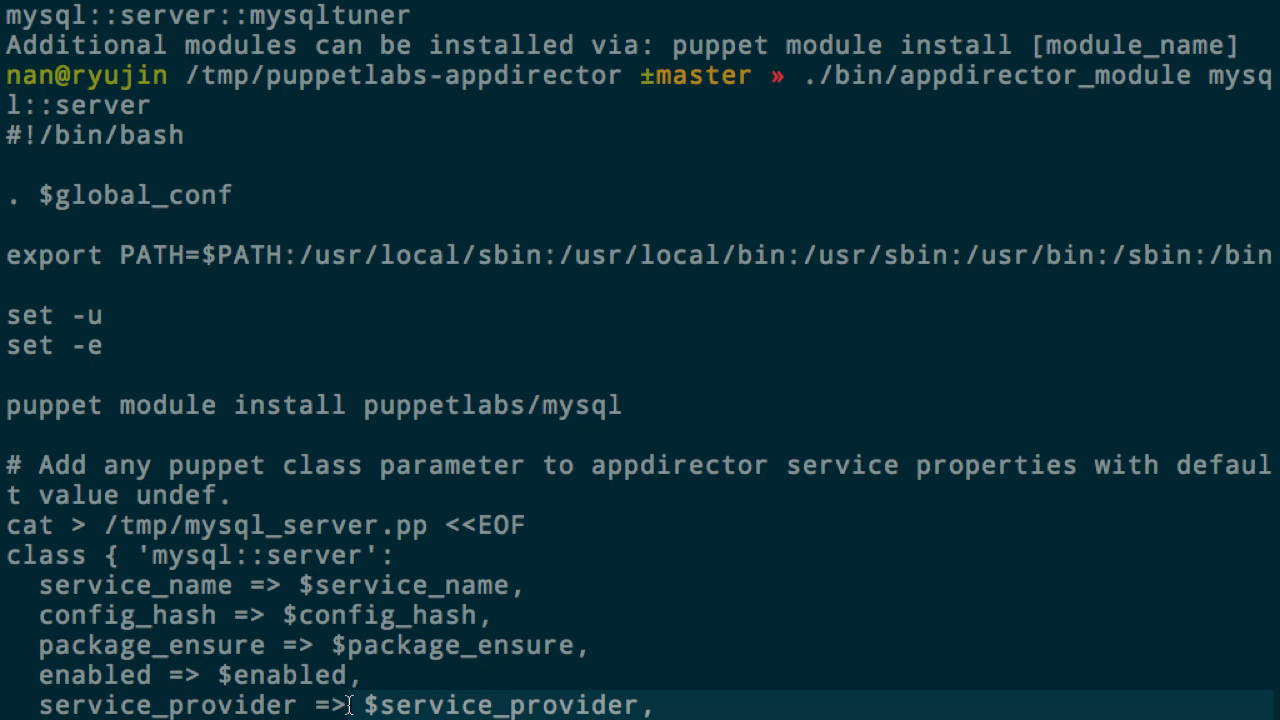
drag(348, 705, 2, 137)
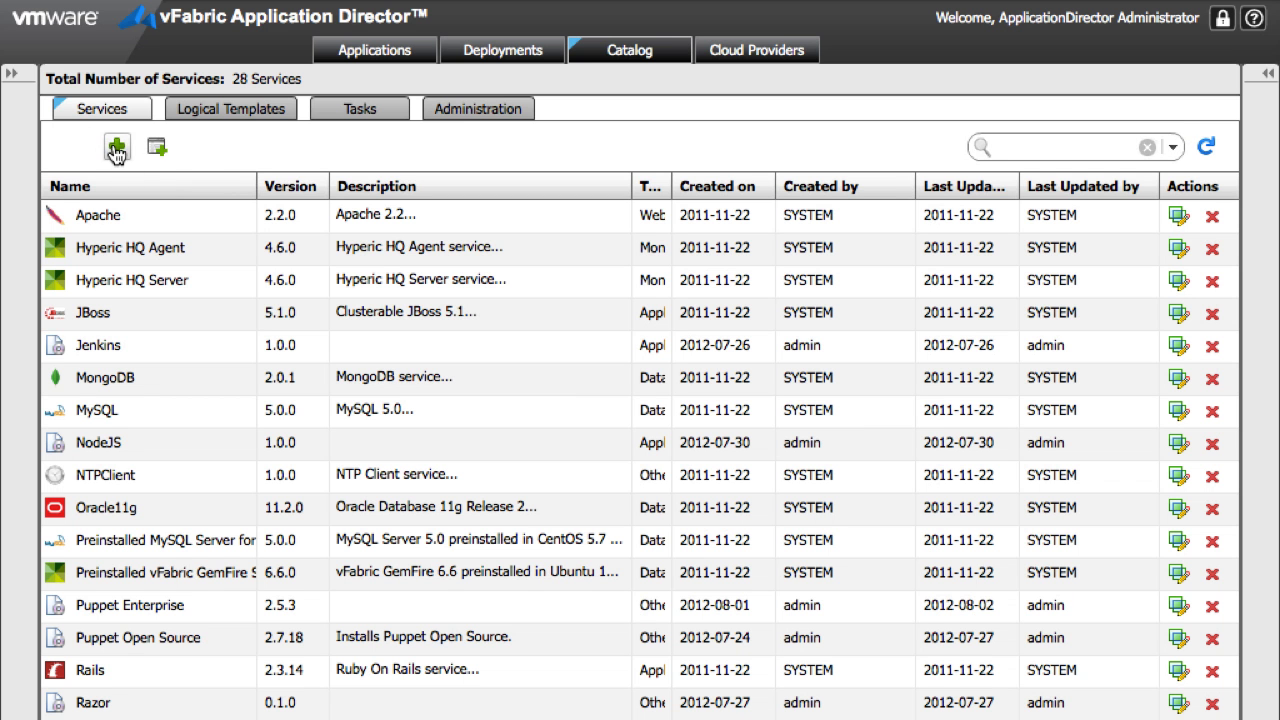
Step: Create a MySQL service, version 0.4.0, tagged Application Servers
click(116, 147)
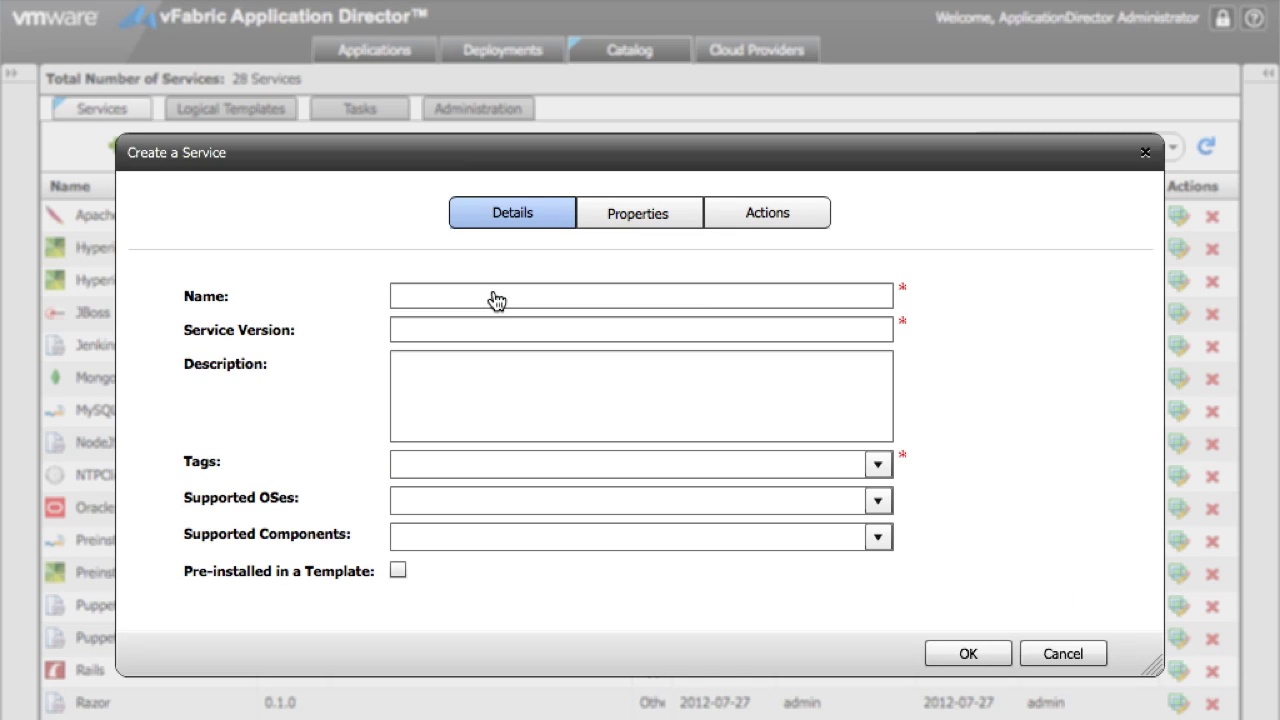
click(494, 298)
text(Mysq)
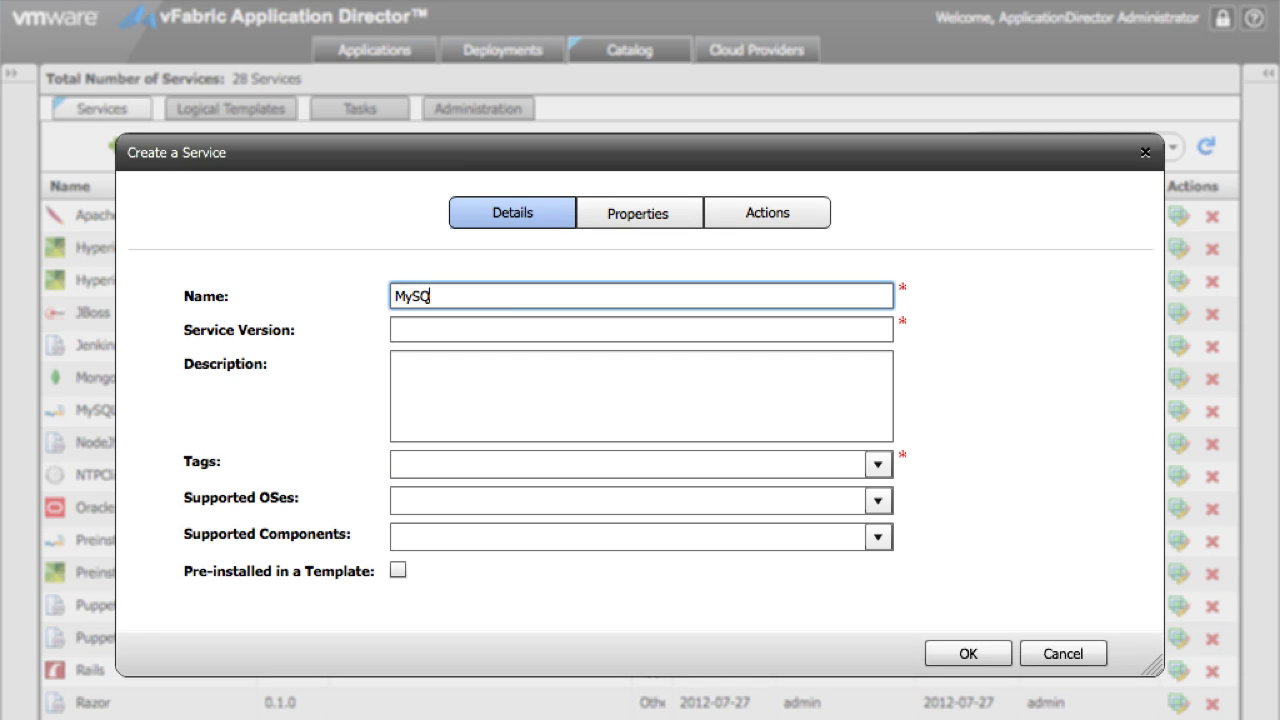
text(L)
key(Tab)
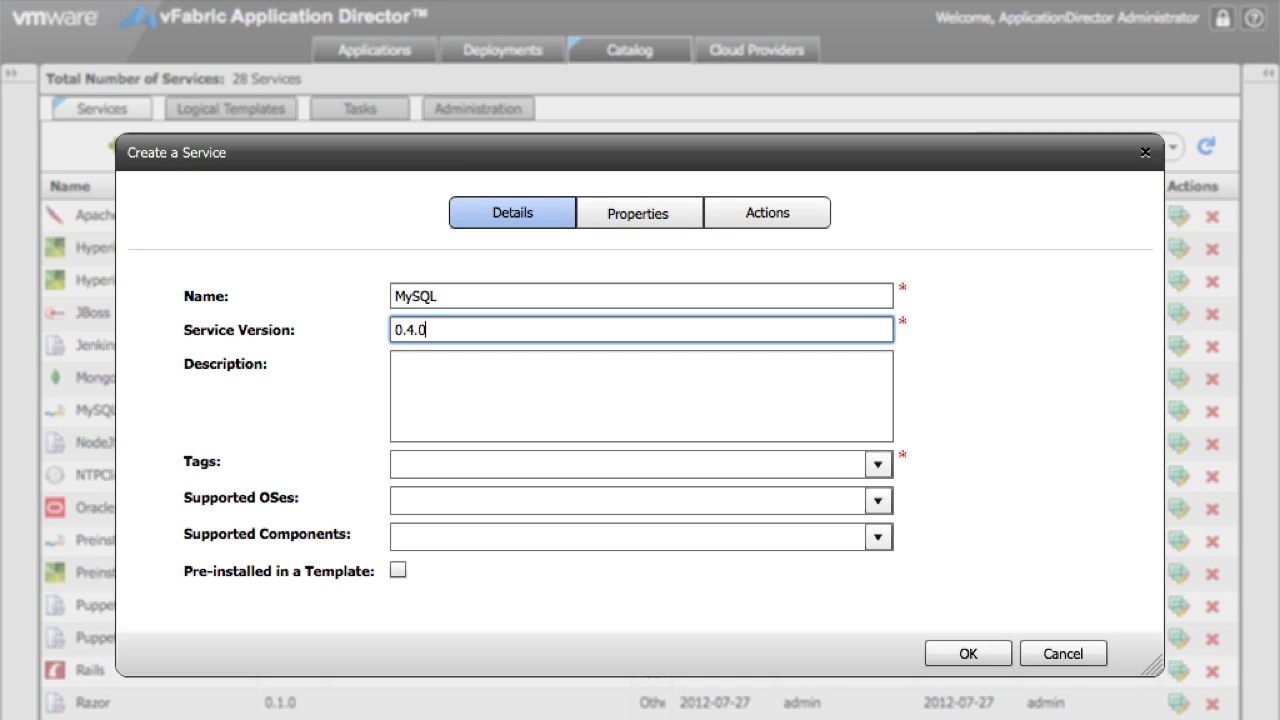
key(Tab)
key(Tab)
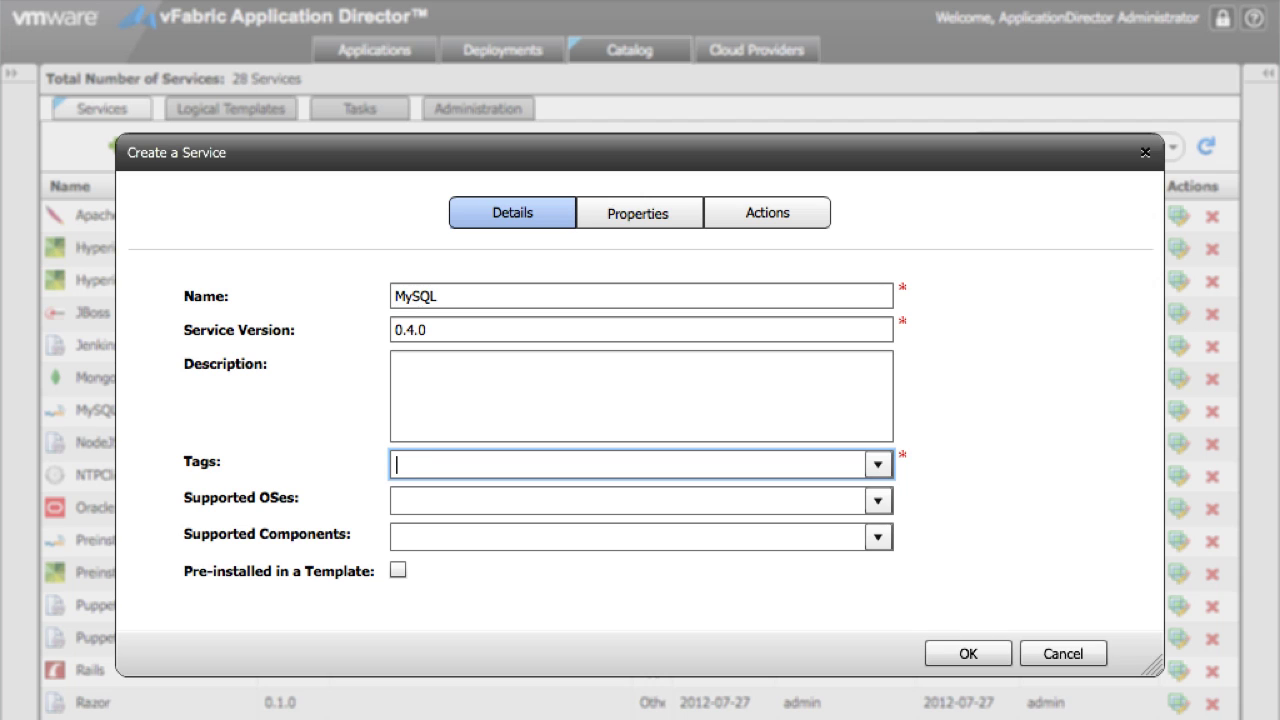
text(app)
key(Return)
Step: Add CentOS64 6.0.0 and CentOS64 5.6.0 as supported operating systems
key(Tab)
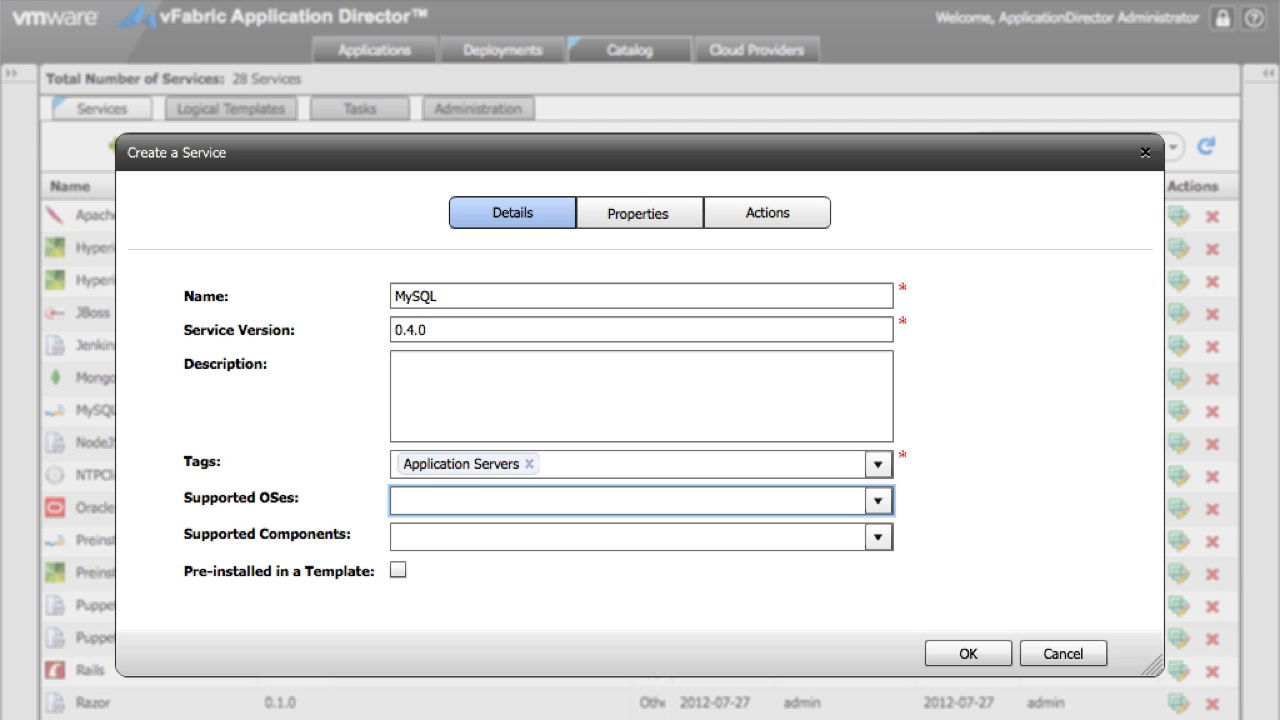
text(cen)
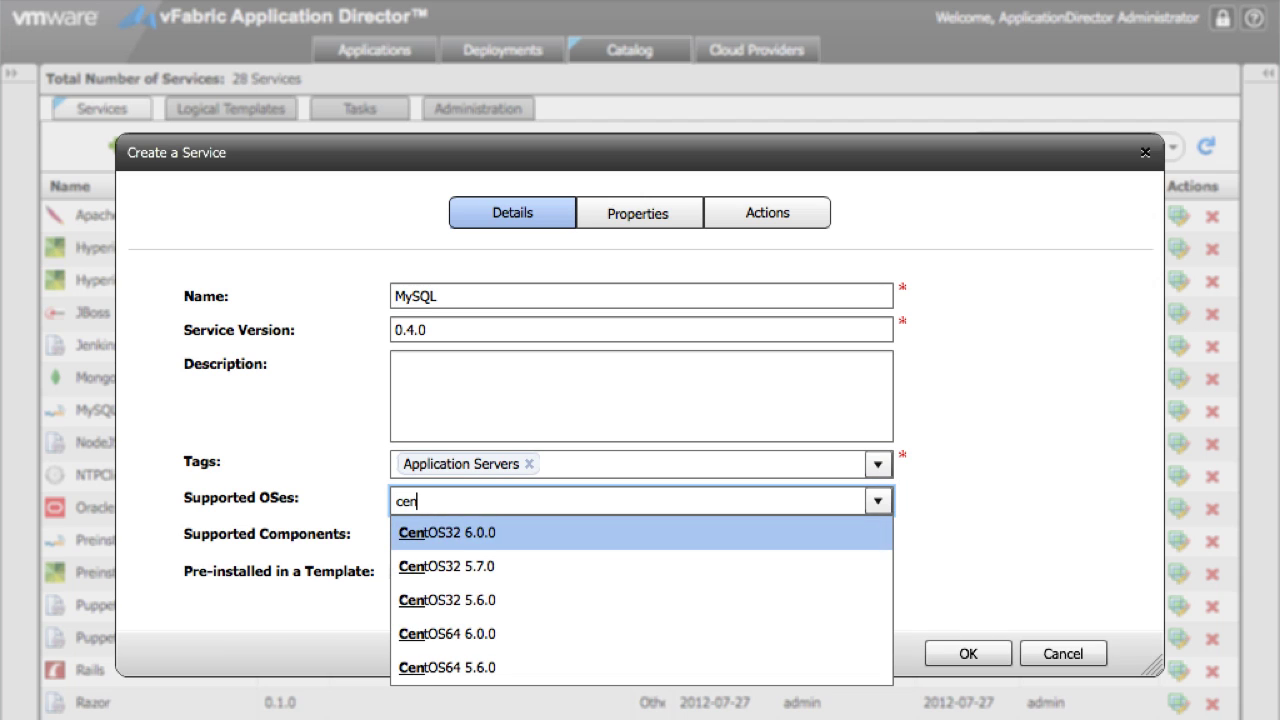
key(Down)
key(Down)
key(Down)
key(Return)
text(cen)
key(Down)
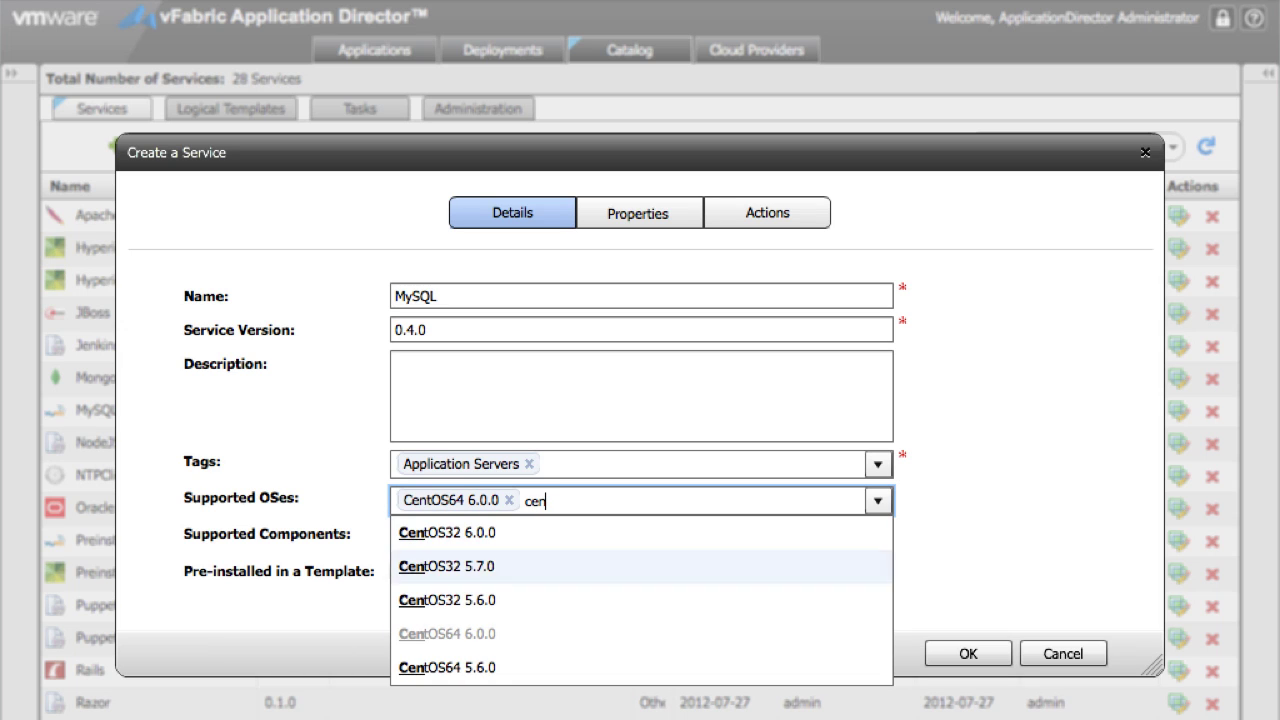
key(Down)
key(Down)
key(Return)
Step: Add SCRIPT and SQL SCRIPT as supported components
key(Tab)
text(s)
key(Return)
text(s)
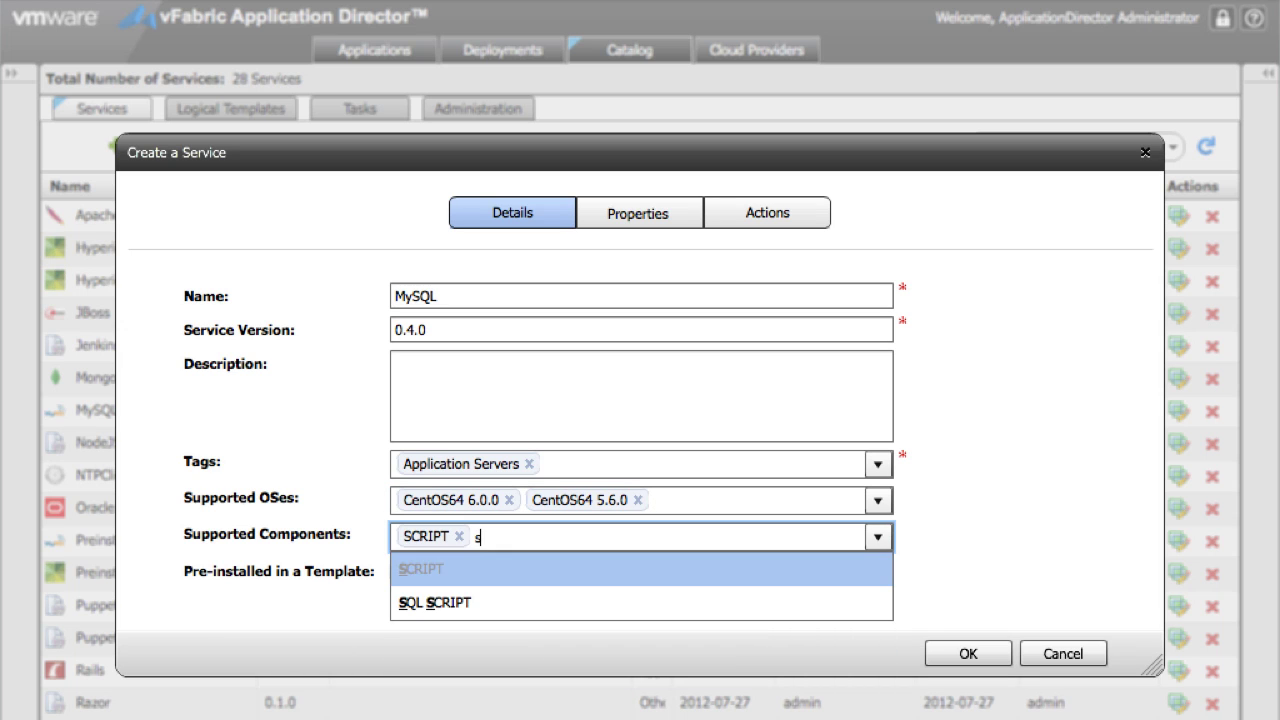
key(Down)
key(Return)
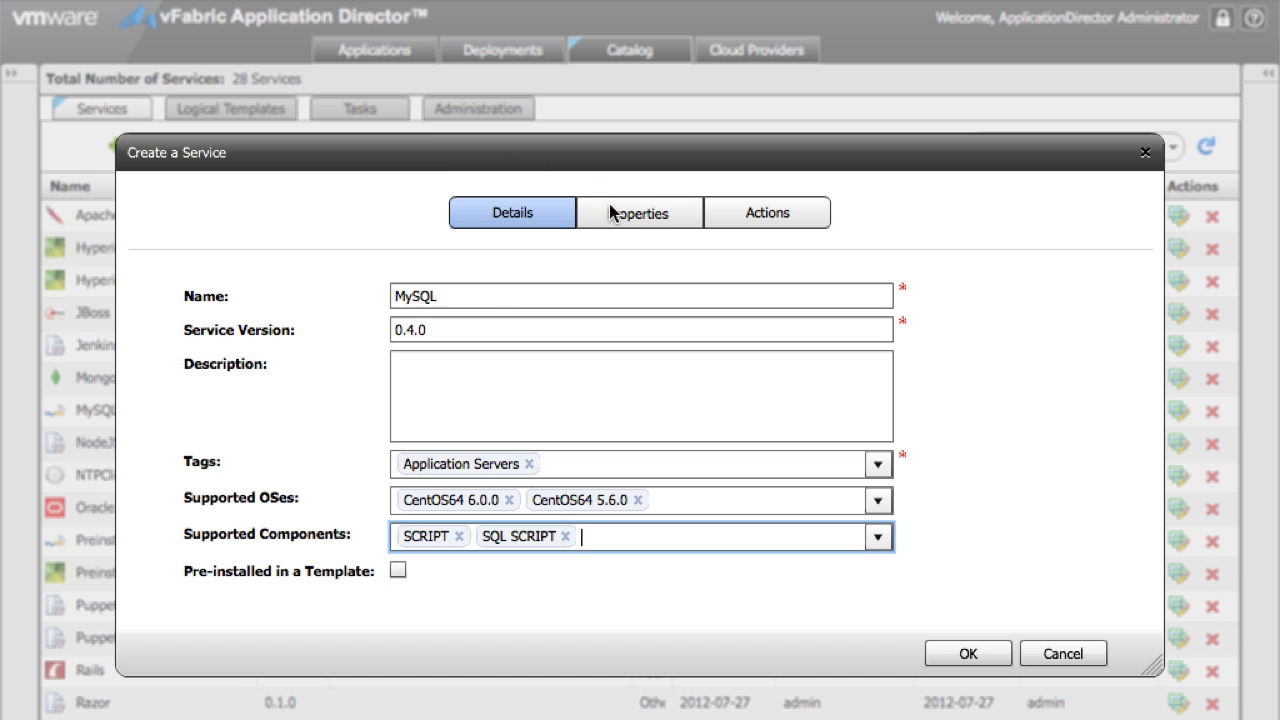
Step: Paste the generated mysql::server Puppet script into the MySQL service's INSTALL action and save it
click(726, 210)
click(696, 302)
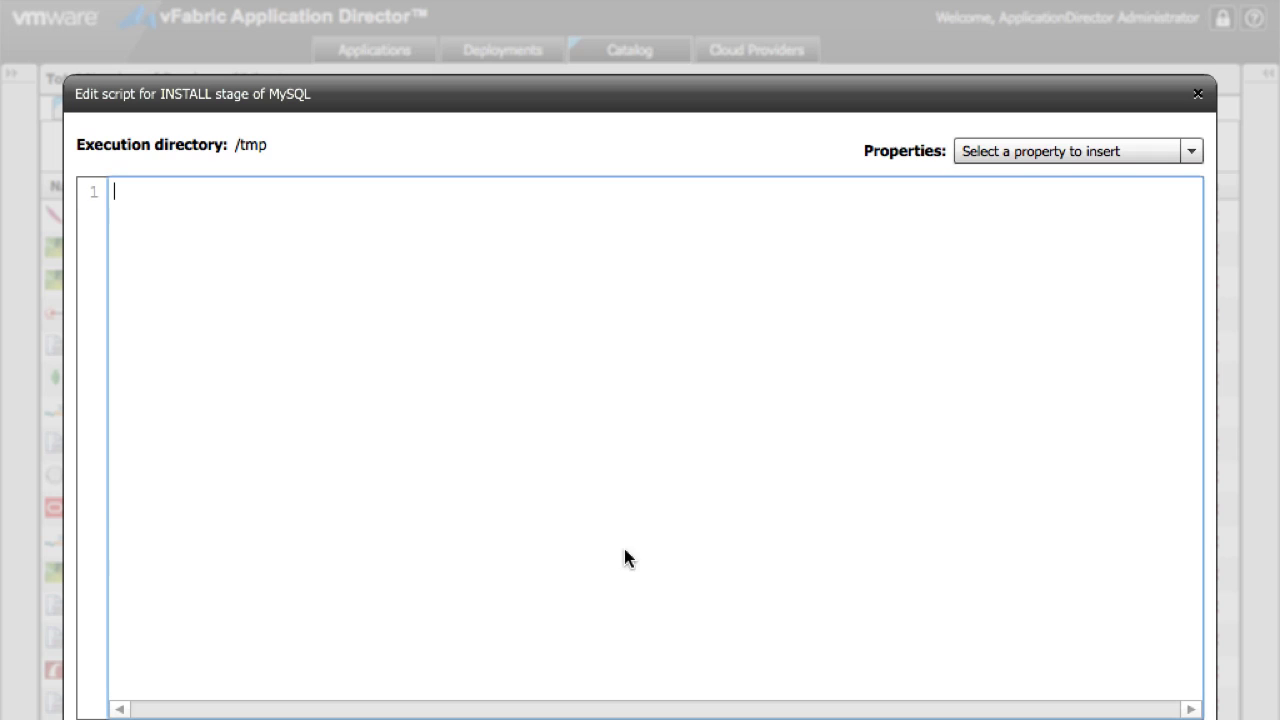
text(#!/bin/bash  . $global_conf  export PATH=$PATH:/usr/local/sbin:/usr/local/bin:/usr/sbin:/usr/bin:/sbin:/bin  set -u set -e  puppet module install puppetlabs/mysql  # Add any puppet class parameter to appdirector service properties with default value undef. cat > /tmp/mysql_server.pp <<EOF class { 'mysql::server':   service_name => $service_name,   config_hash => $config_hash,   package_ensure => $package_ensure,   enabled => $enabled,   service_provider => $service_provider,   package_name => $package_name, } EOF  puppet apply --verbose --no-color /tmp/mysql_server.pp)
drag(455, 590, 52, 495)
key(ctrl+c)
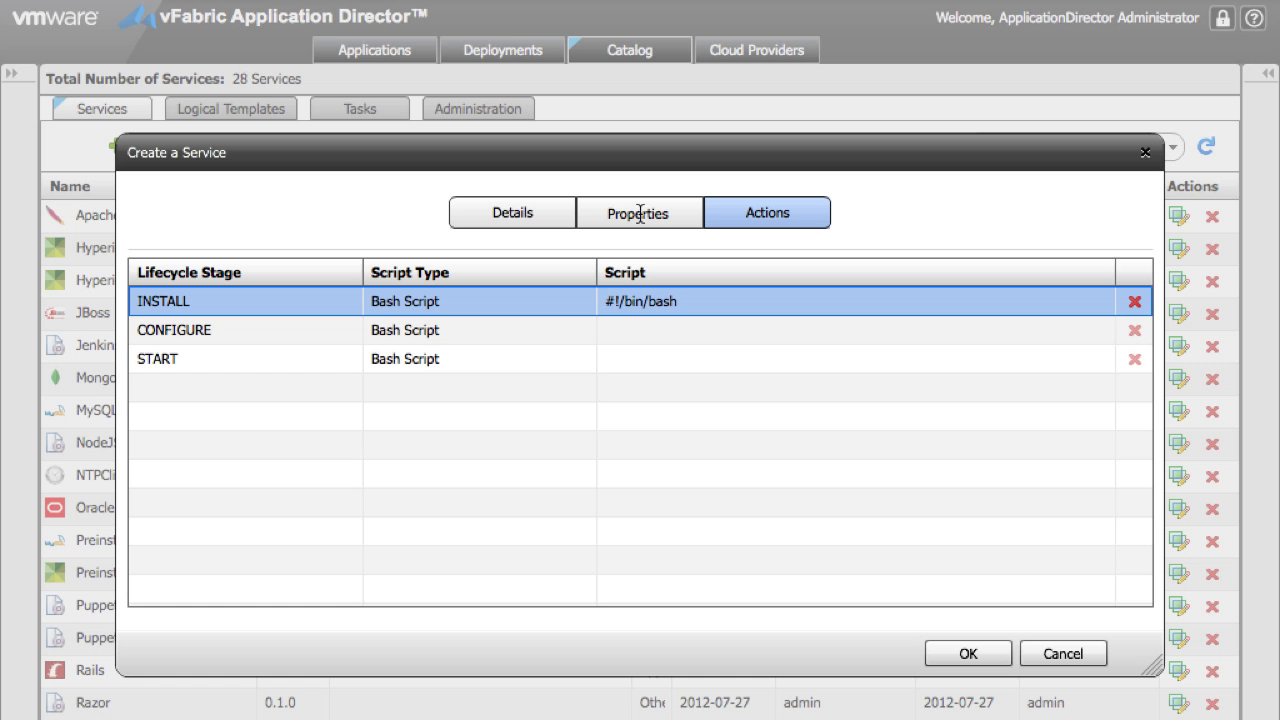
click(607, 213)
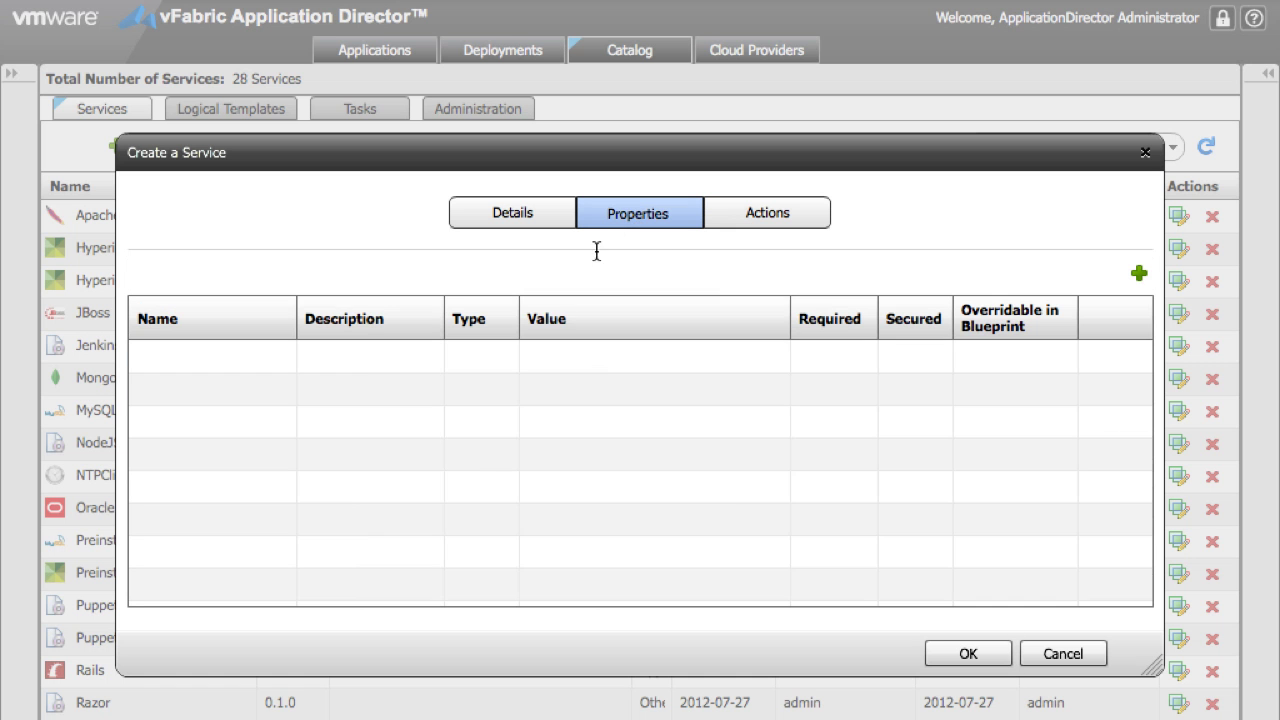
Step: Start a new service property with the class parameter list as its description, and copy the global_conf URL
click(1139, 273)
click(579, 264)
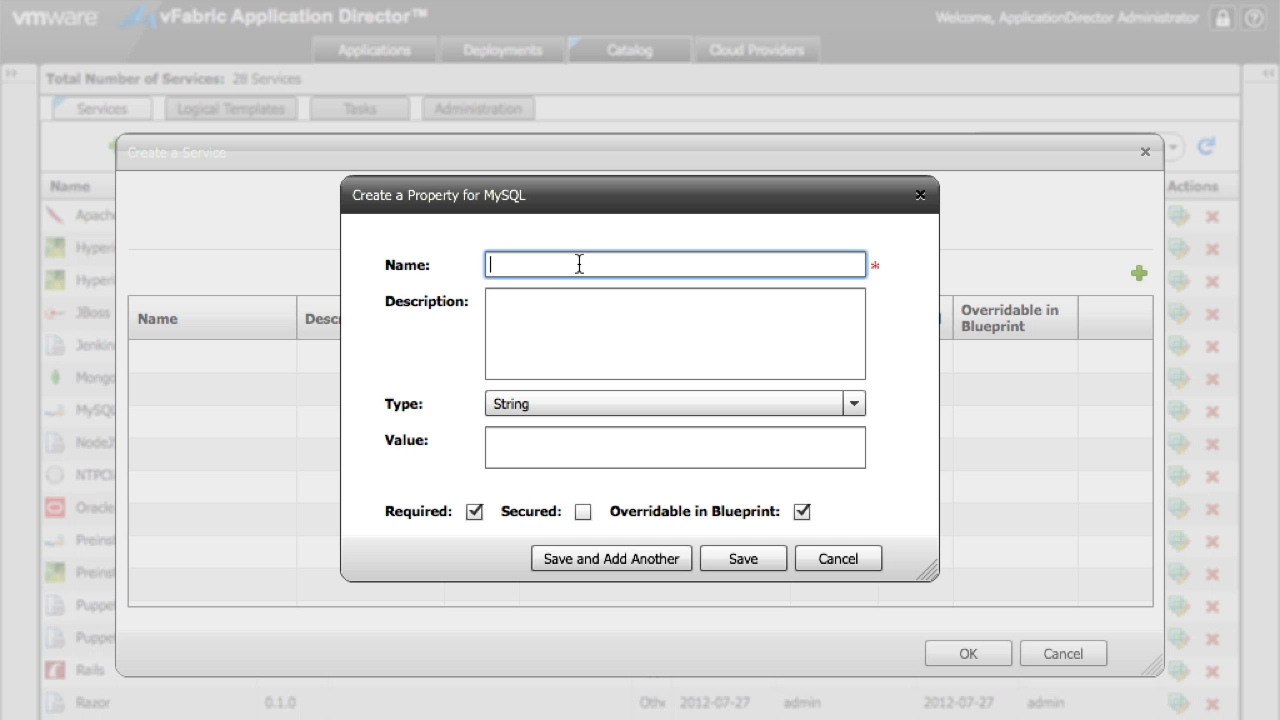
text(glob)
click(555, 317)
key(ctrl+v)
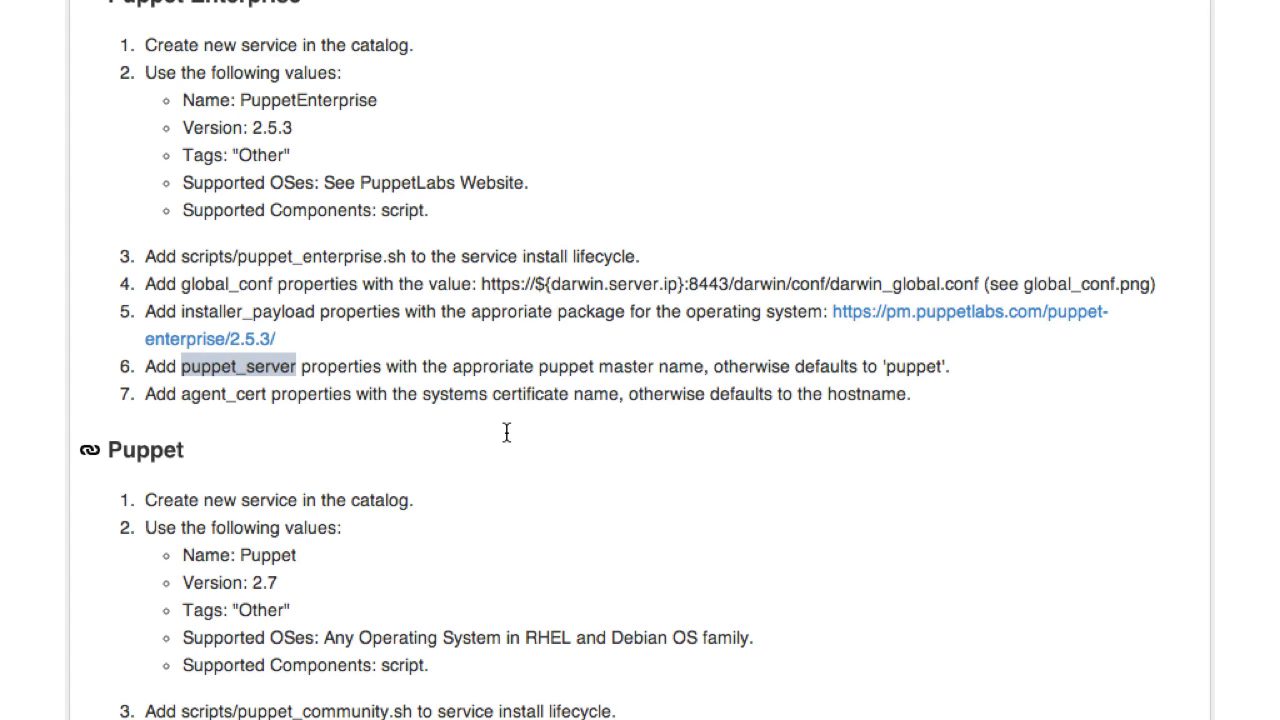
click(514, 285)
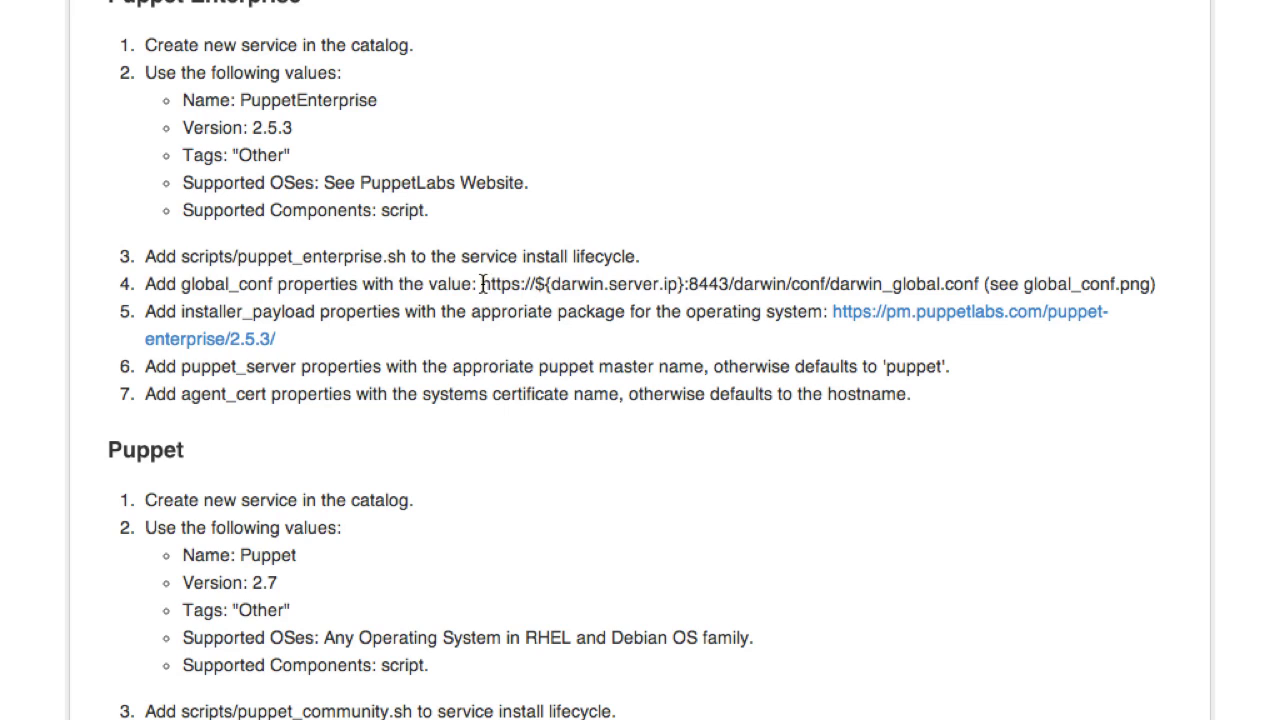
drag(481, 285, 982, 277)
key(ctrl+c)
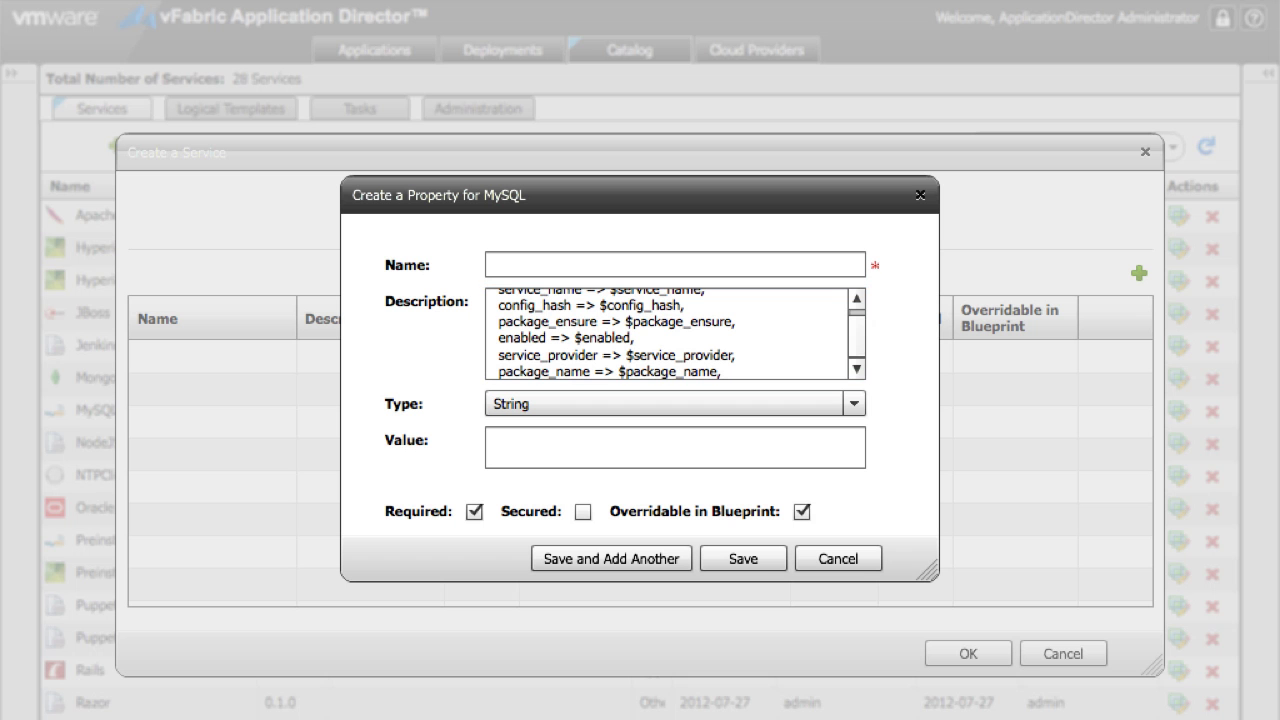
Step: Add a Content property global_conf whose value is the copied URL, with an empty description
click(490, 264)
text(glob)
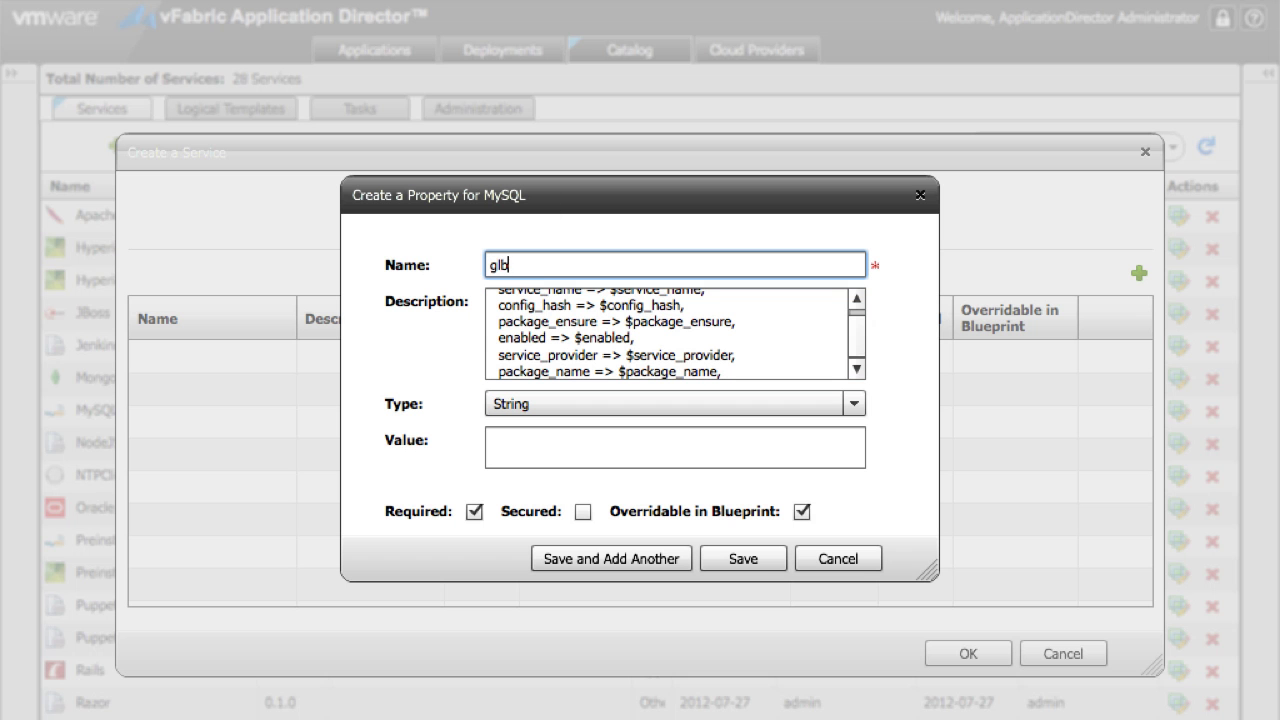
text(al_conf)
key(Tab)
click(551, 408)
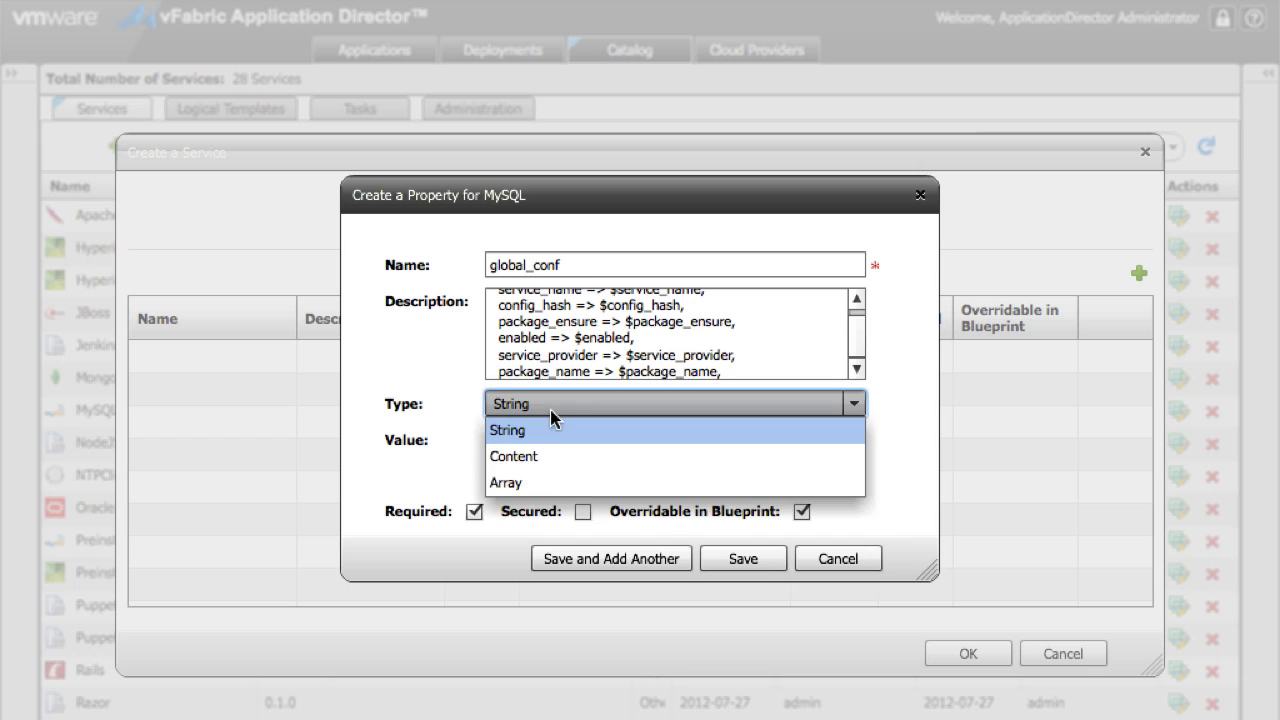
click(551, 453)
click(550, 455)
key(ctrl+v)
click(576, 340)
key(ctrl+a)
key(Delete)
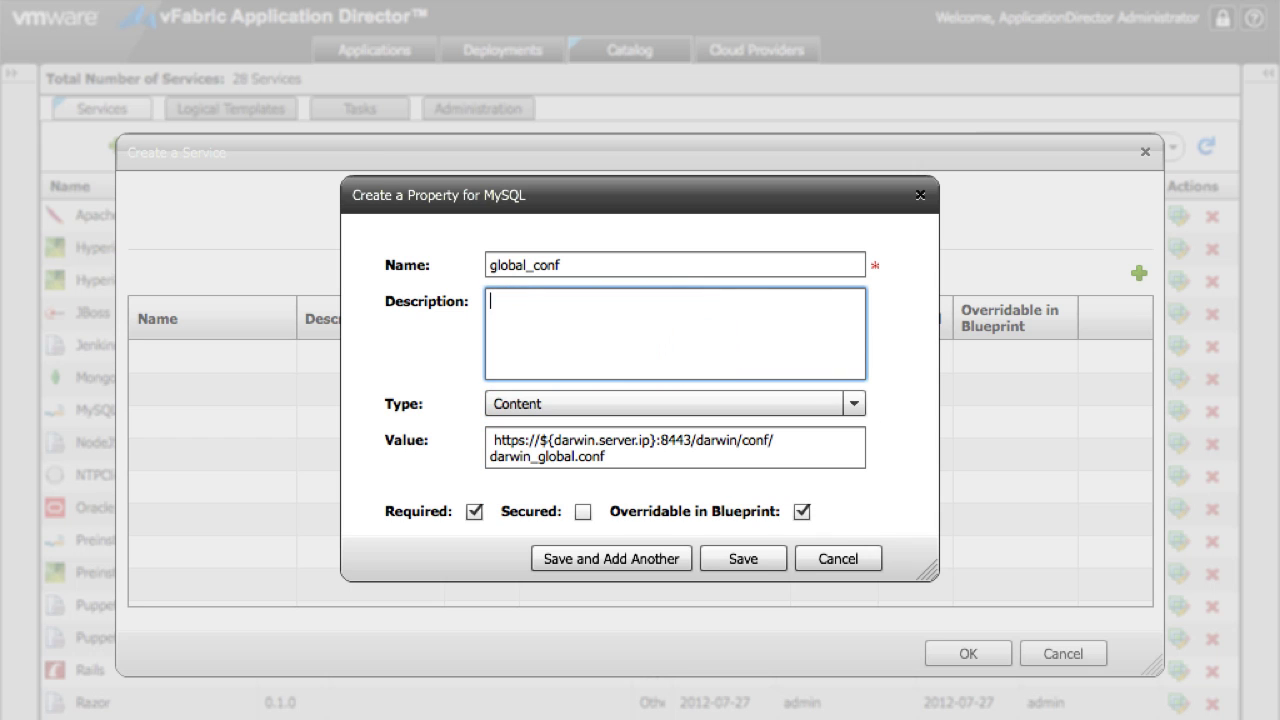
click(611, 558)
Step: Add a service_name property, taking its name from the pasted parameter list
click(576, 360)
key(ctrl+v)
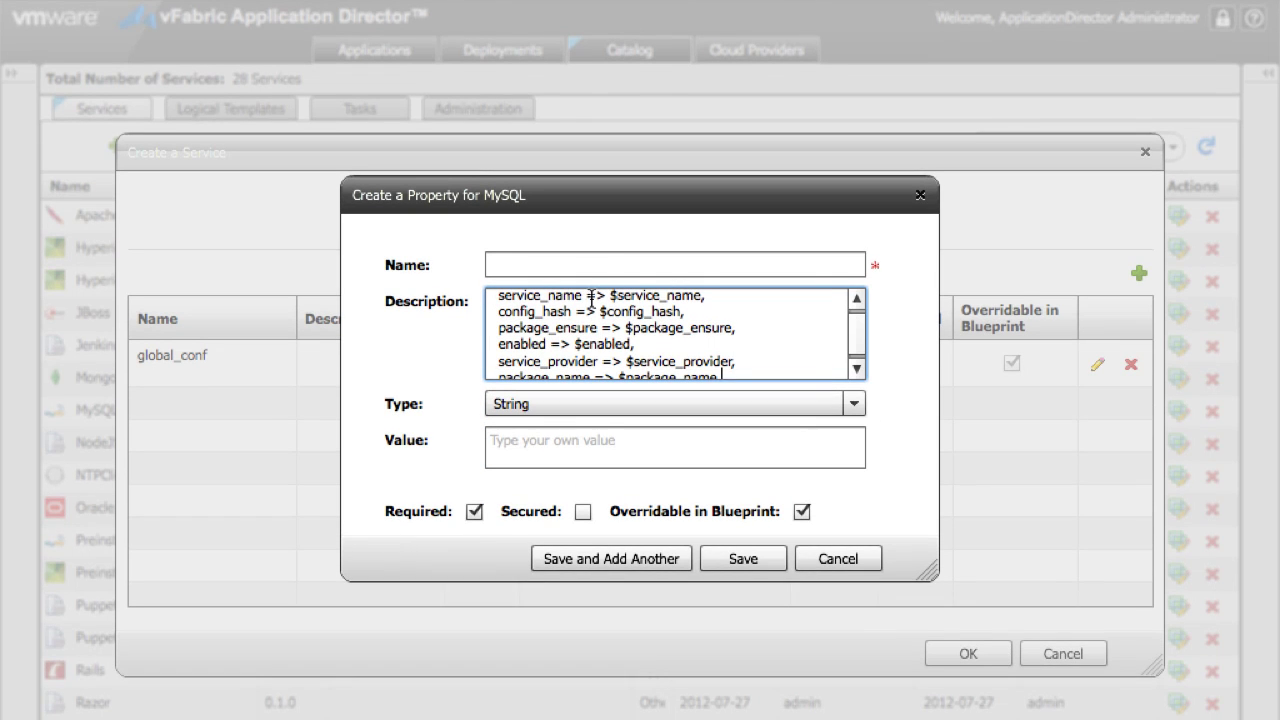
drag(582, 296, 551, 480)
key(ctrl+c)
click(530, 265)
key(ctrl+v)
click(555, 447)
text(u)
key(ctrl+c)
click(611, 558)
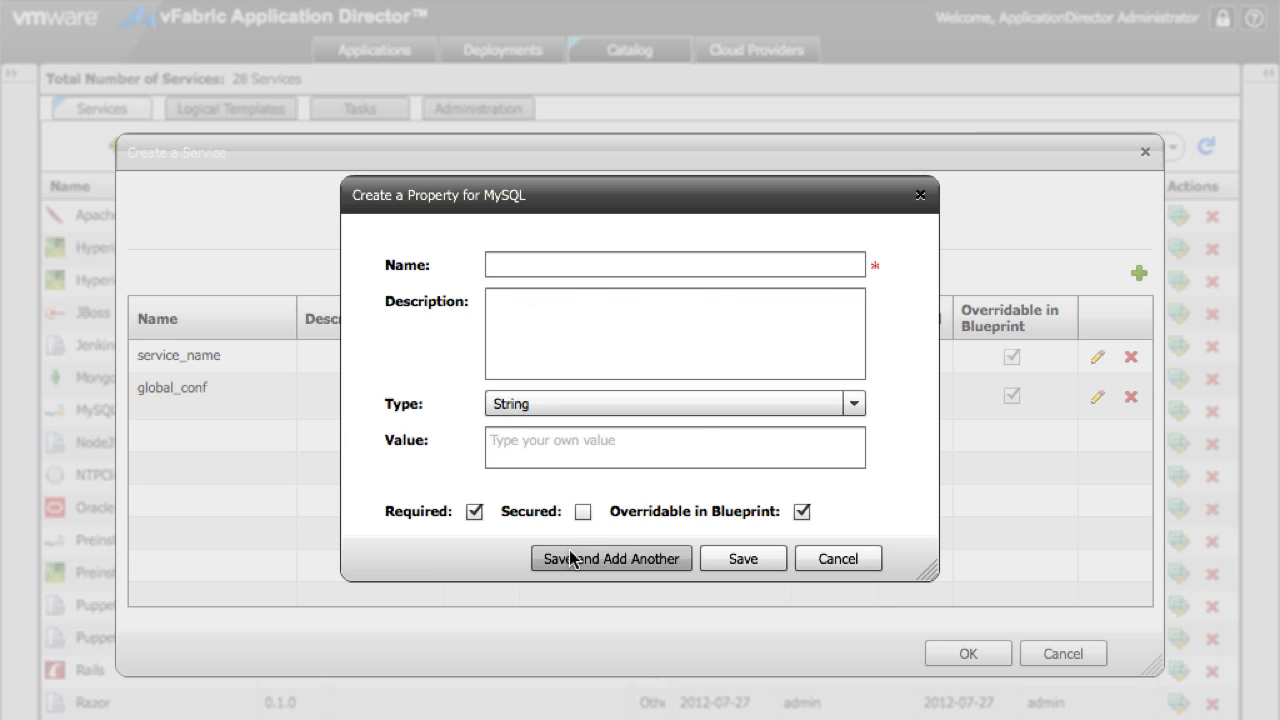
Step: Add a config_hash property with value undef
click(636, 290)
key(ctrl+v)
drag(600, 305, 683, 305)
key(ctrl+c)
click(530, 265)
key(ctrl+v)
click(555, 447)
text(undef)
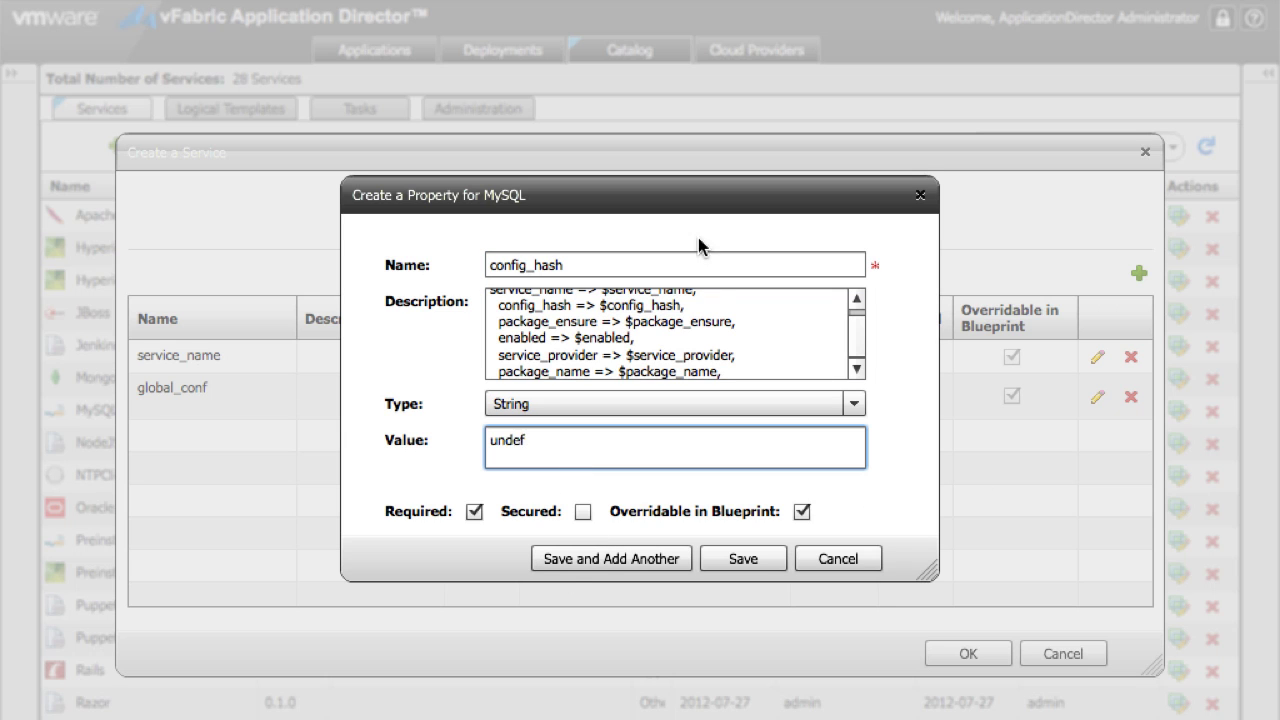
drag(524, 291, 648, 526)
key(ctrl+c)
click(611, 558)
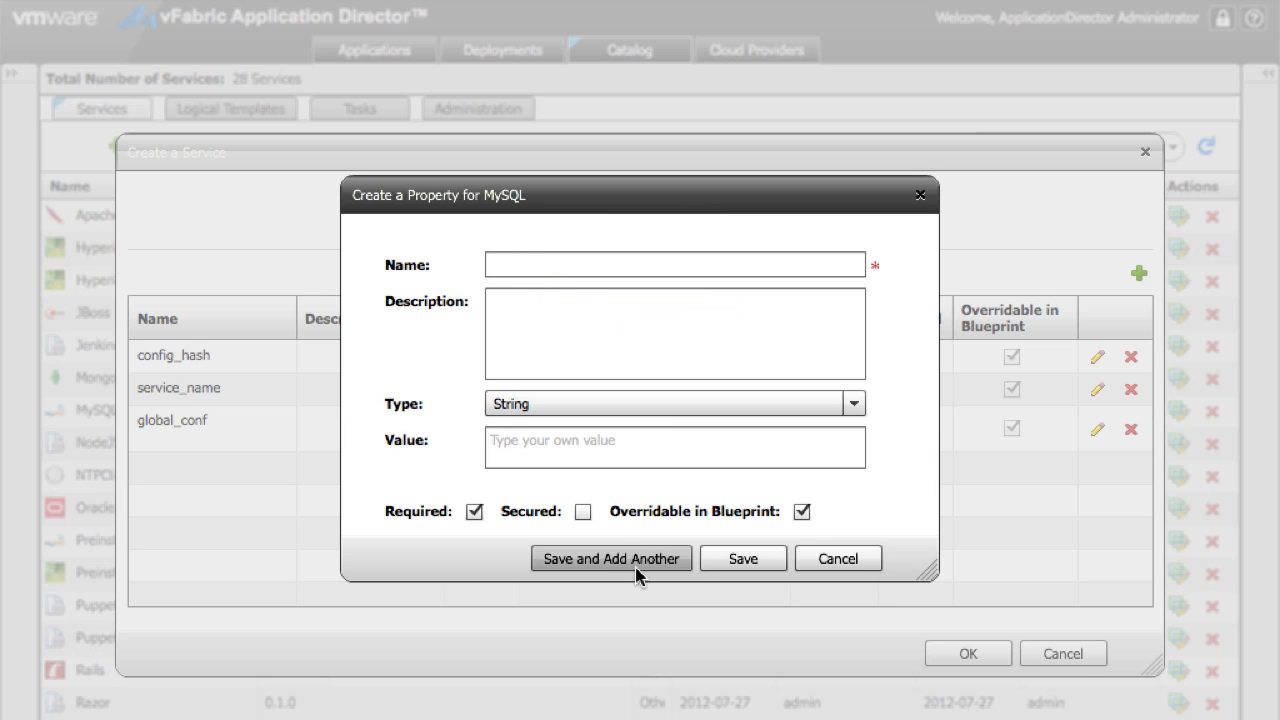
Step: Add a package_ensure property with value undef
click(524, 316)
key(ctrl+v)
drag(582, 322, 1220, 543)
key(ctrl+c)
click(542, 265)
key(ctrl+v)
click(555, 447)
text(undef)
key(ctrl+x)
click(674, 558)
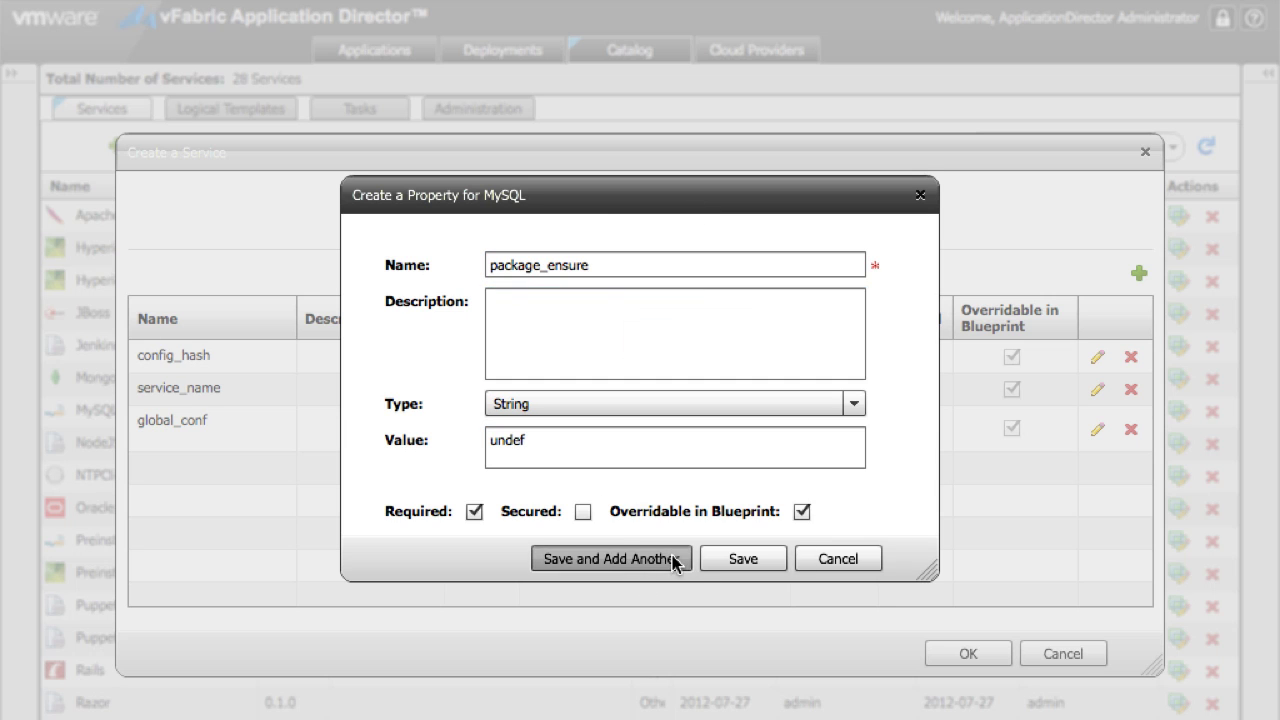
click(537, 330)
Step: Add an enabled property, with 'enabled' as its value
key(ctrl+v)
click(504, 276)
text(enabled)
key(ctrl+a)
key(ctrl+c)
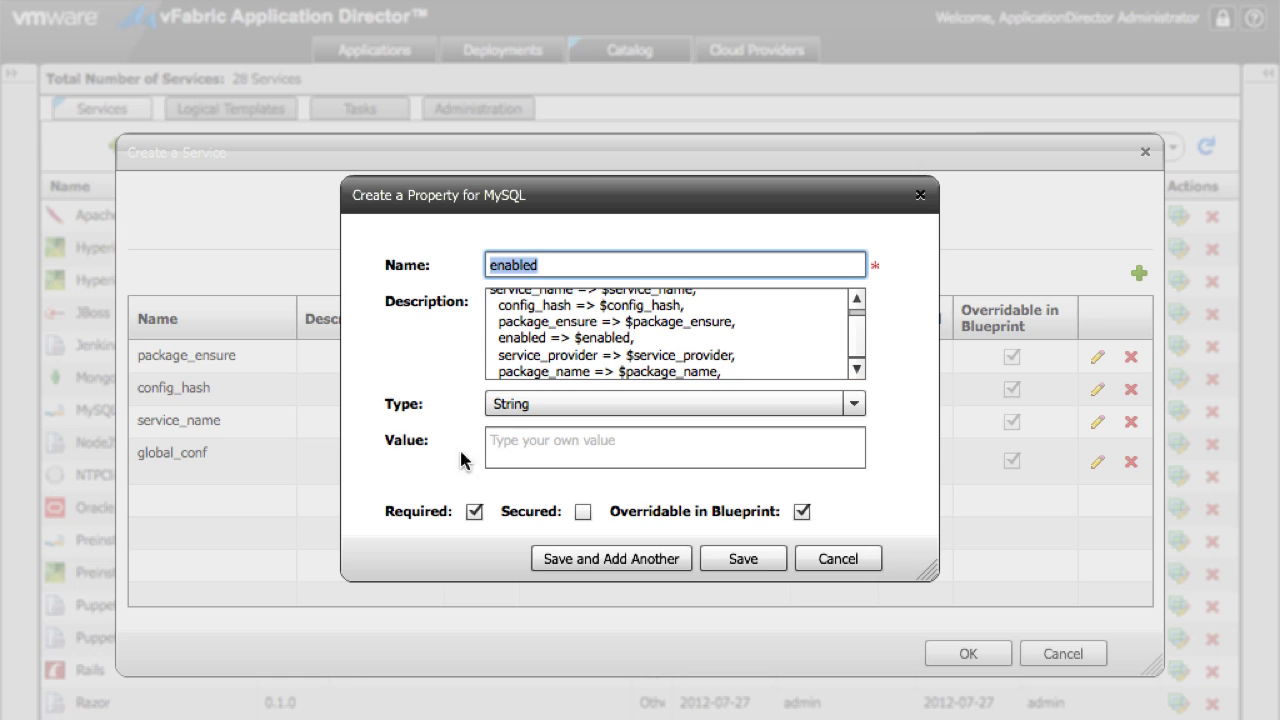
click(560, 447)
key(ctrl+v)
click(734, 369)
key(ctrl+a)
key(ctrl+x)
click(611, 558)
Step: Add a service_provider property with value undef and a cleared description
click(577, 366)
key(ctrl+v)
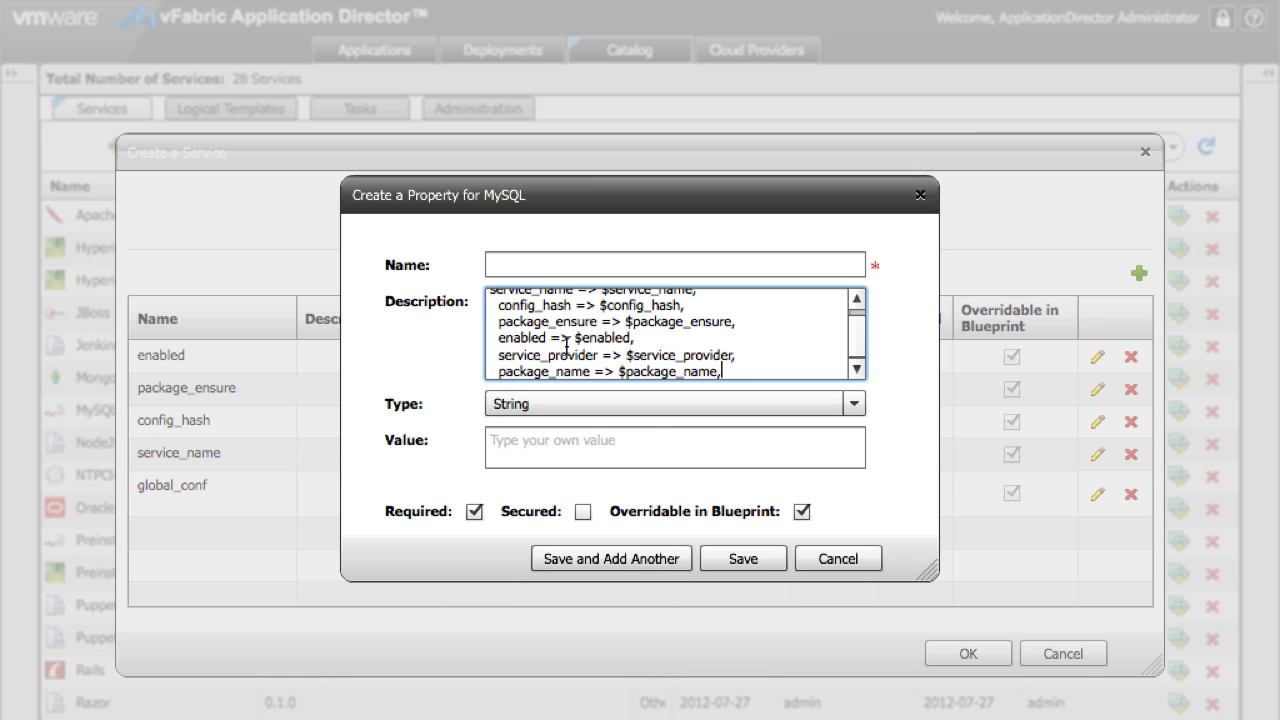
drag(598, 355, 497, 355)
key(ctrl+c)
click(564, 265)
key(ctrl+v)
key(ctrl+a)
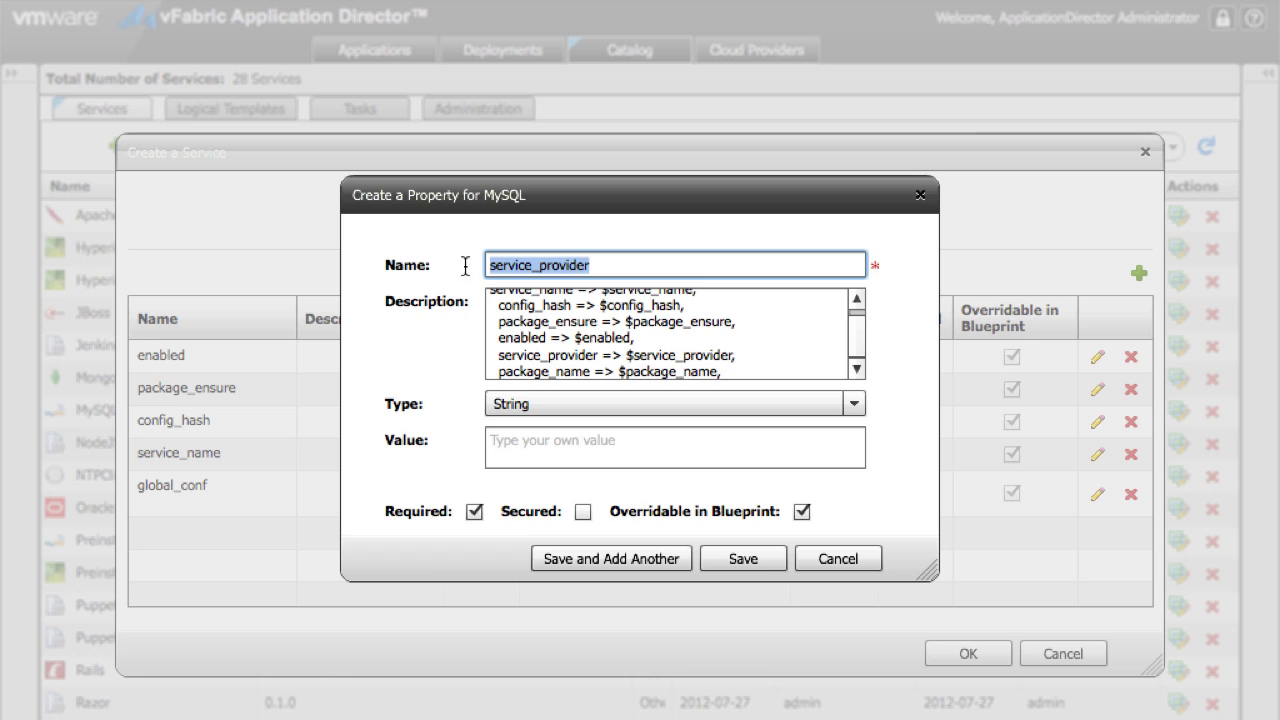
click(560, 447)
text(undef)
click(734, 369)
key(ctrl+a)
key(ctrl+x)
click(611, 558)
Step: Add a package_name property with value undef and save it
click(583, 343)
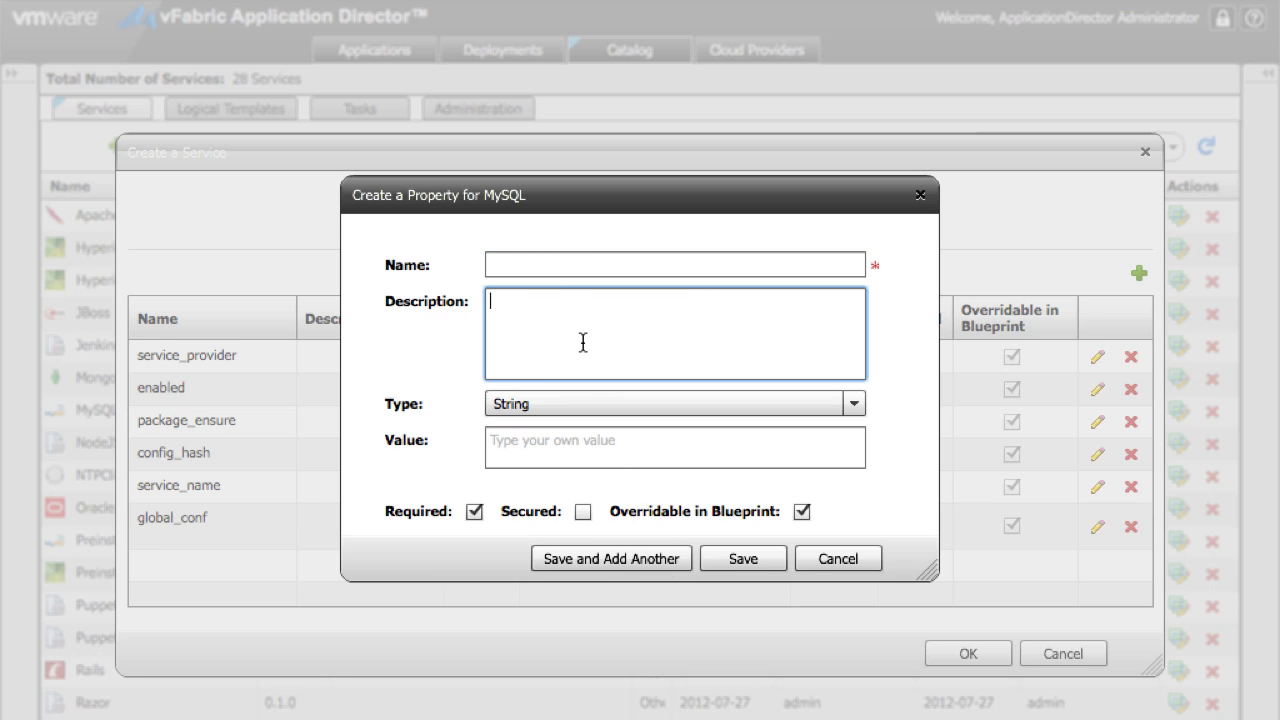
key(ctrl+v)
drag(594, 372, 502, 376)
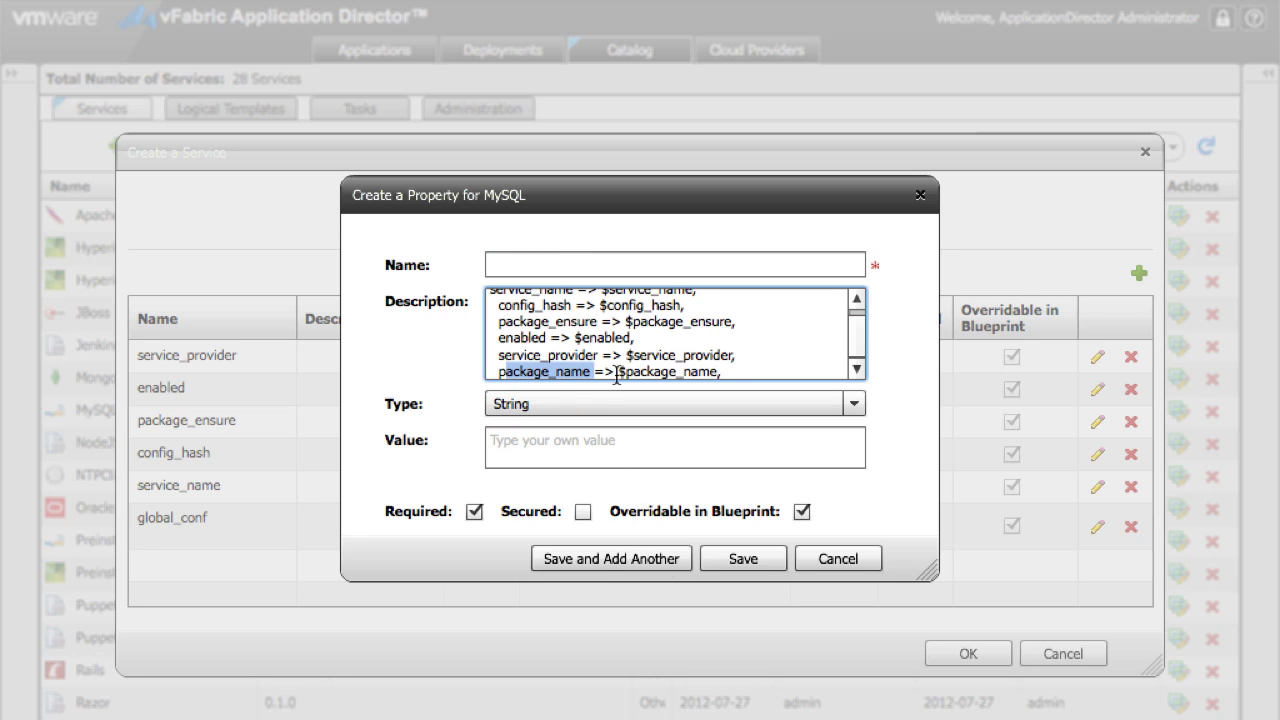
key(ctrl+c)
click(551, 264)
key(ctrl+v)
click(626, 454)
text(undef)
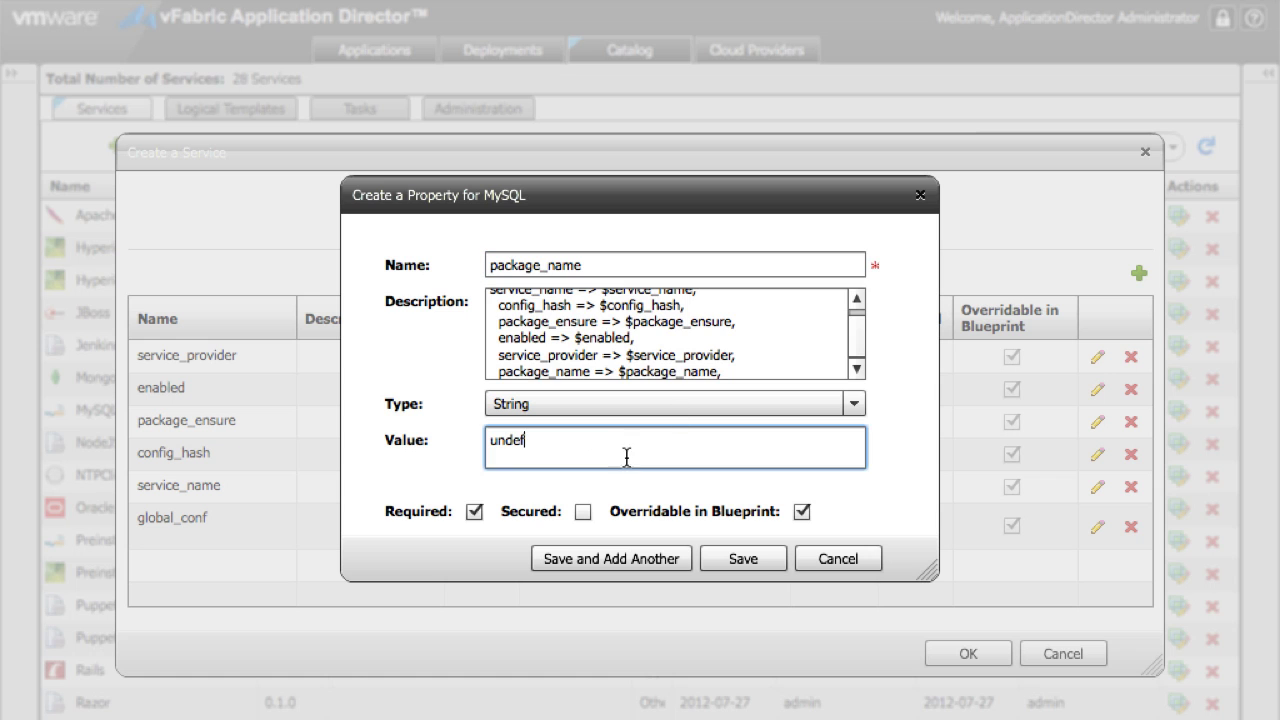
click(675, 335)
key(ctrl+a)
key(ctrl+x)
click(735, 558)
Step: Change the enabled property's value to undef and save
double_click(620, 428)
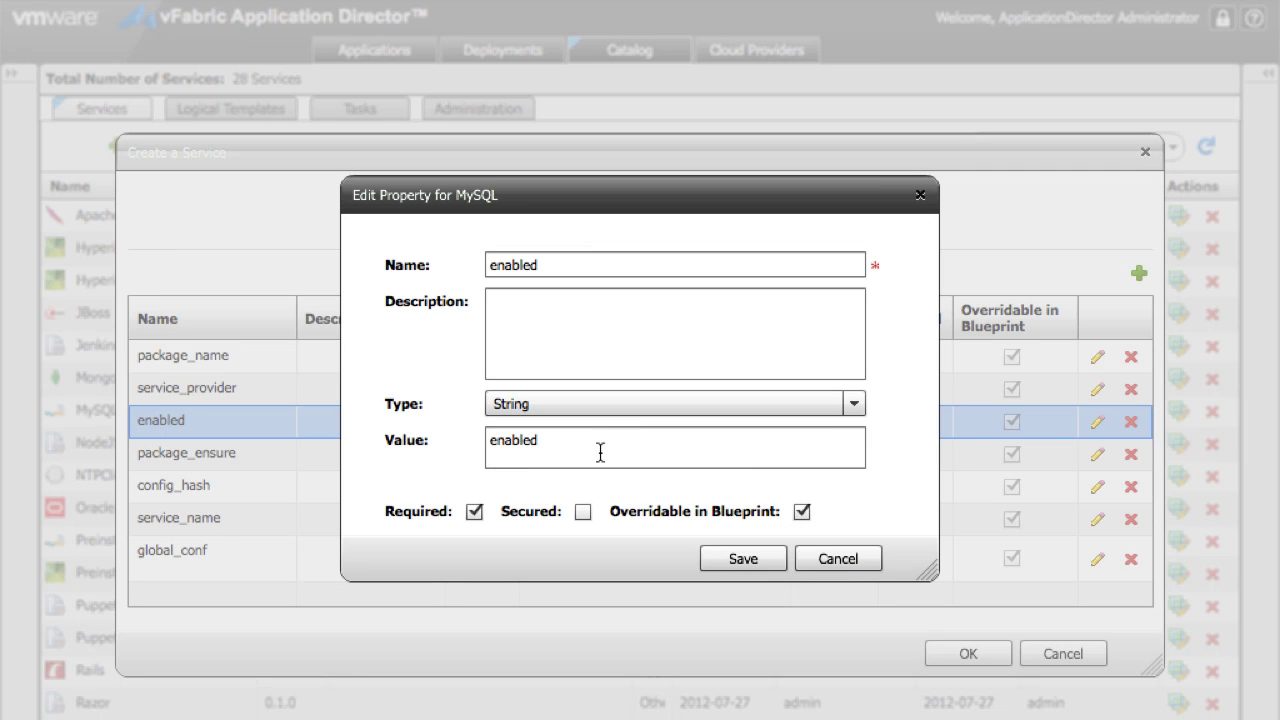
click(600, 453)
key(ctrl+a)
key(BackSpace)
text(undef)
click(743, 558)
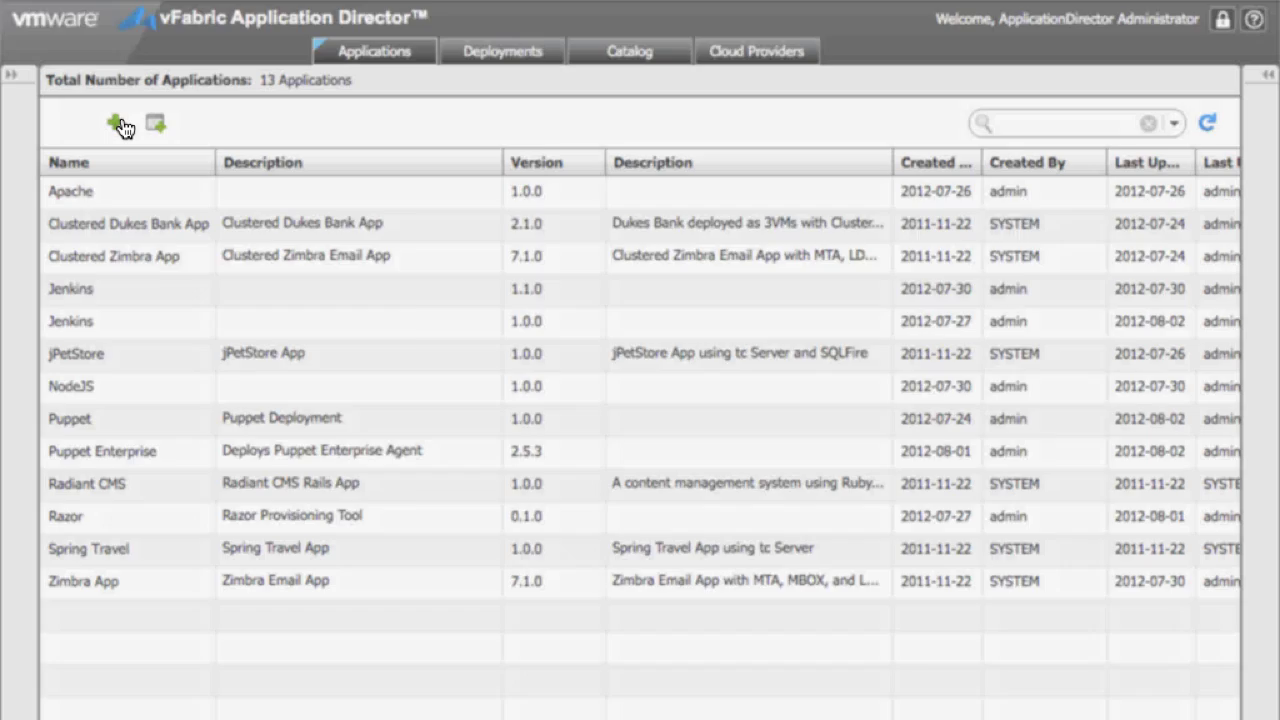
Step: Create a new application named MySQL, version 1.0.0
click(117, 124)
click(577, 285)
text(My)
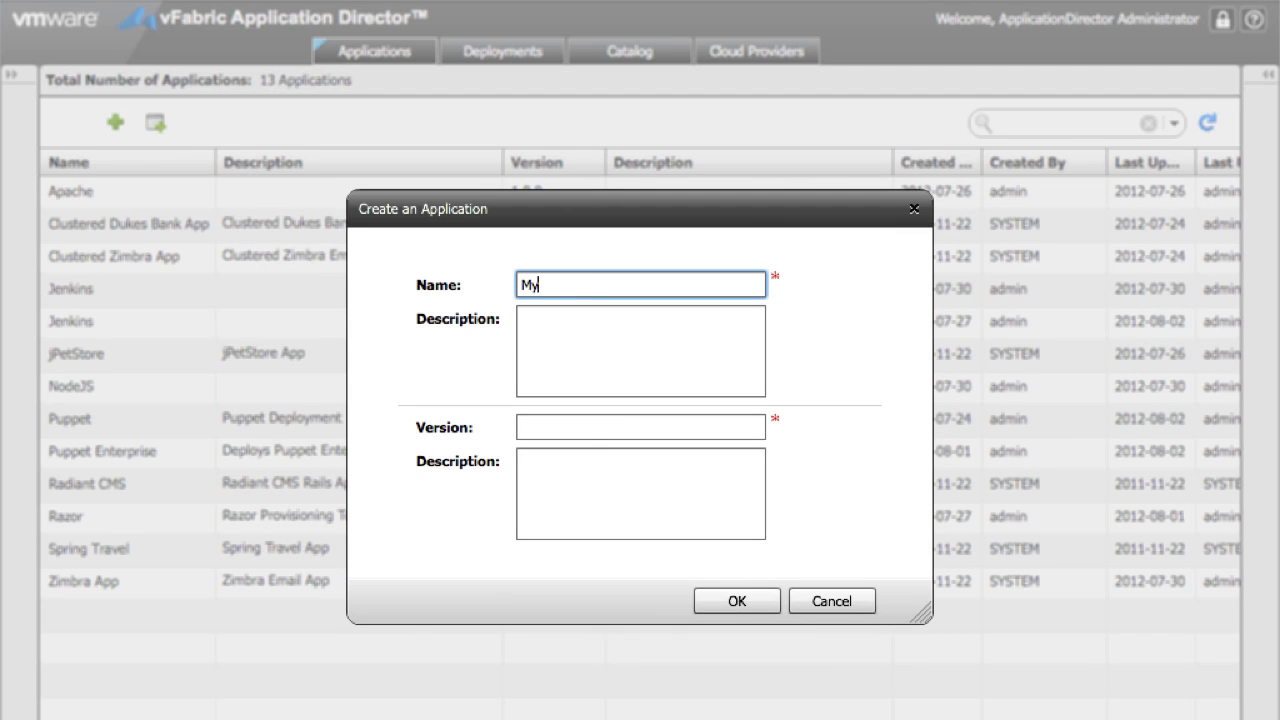
key(Tab)
key(Tab)
text(2)
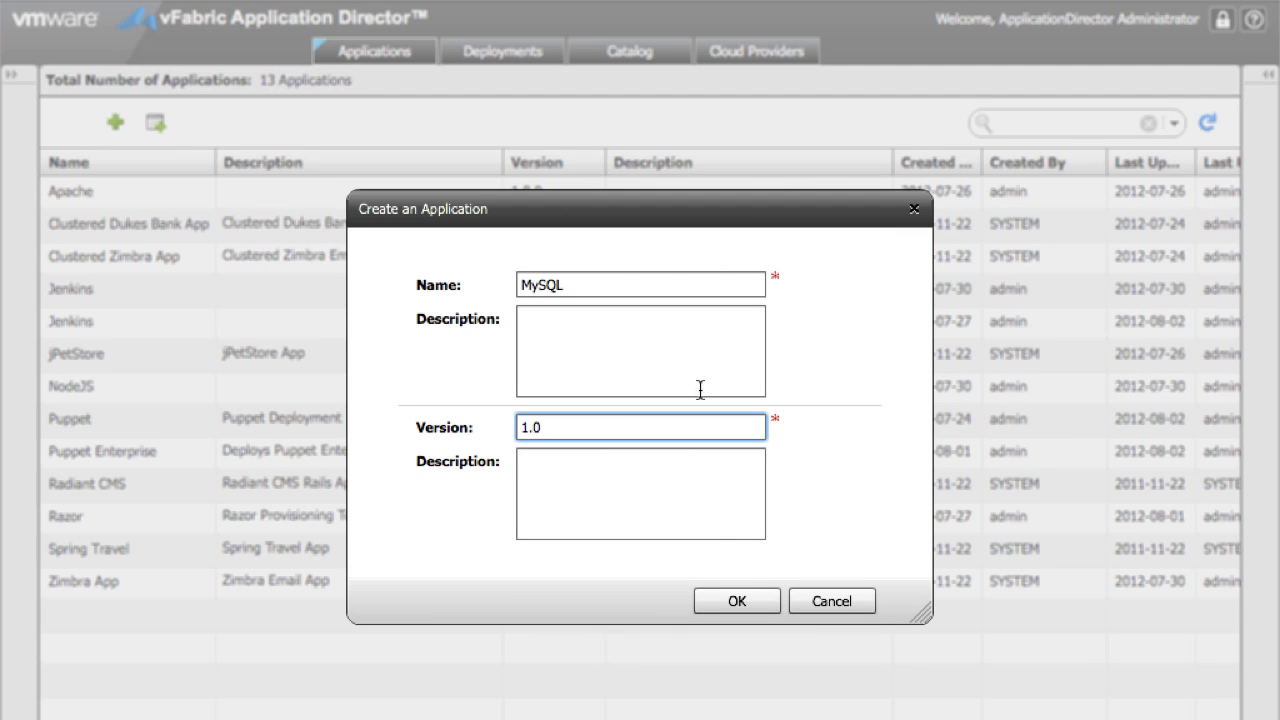
key(Return)
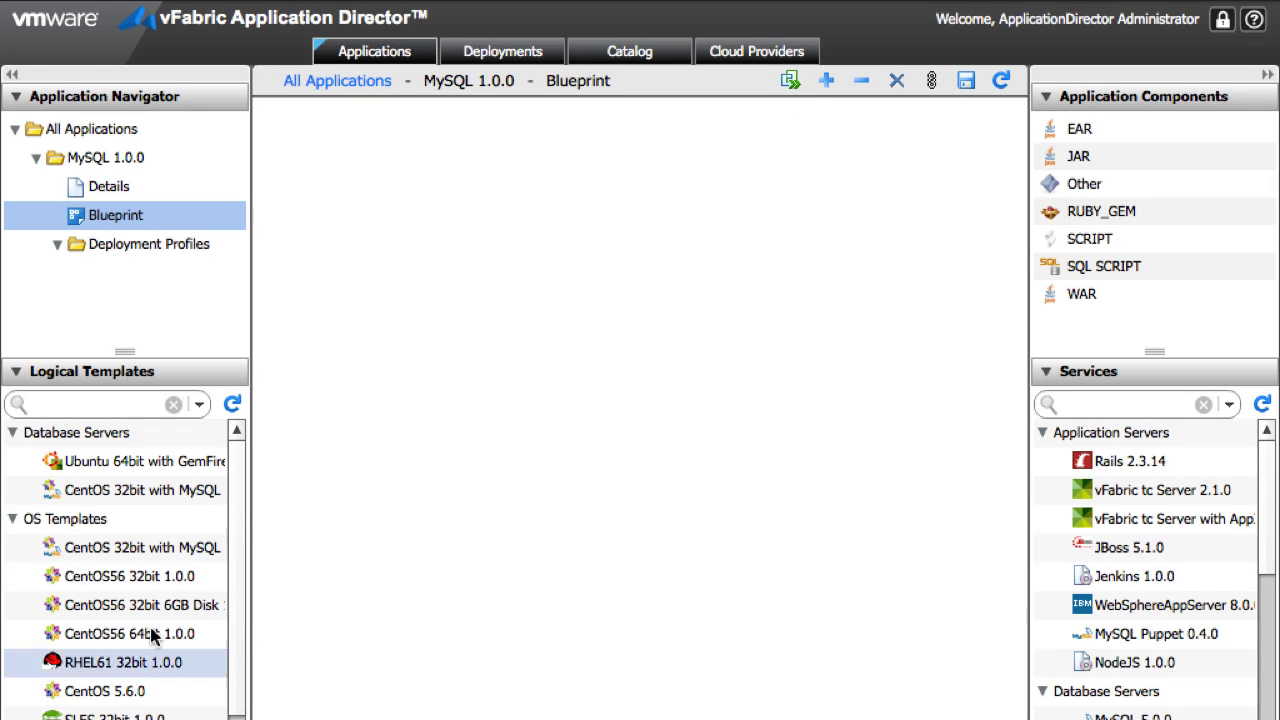
Step: Place a CentOS56 64bit node holding Puppet_Enterprise and MySQL_Puppet, with MySQL_Puppet depending on Puppet_Enterprise
drag(152, 637, 612, 522)
click(1101, 404)
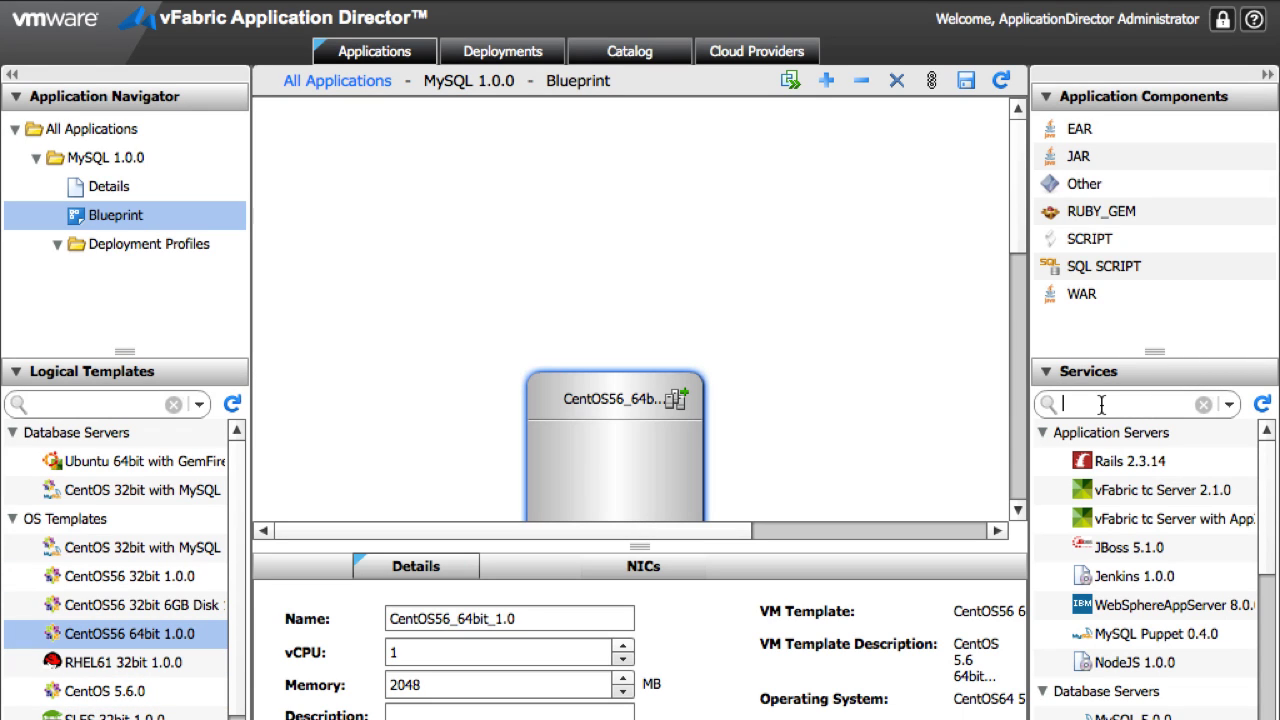
text(puppet)
drag(1120, 519, 645, 487)
drag(1150, 461, 645, 522)
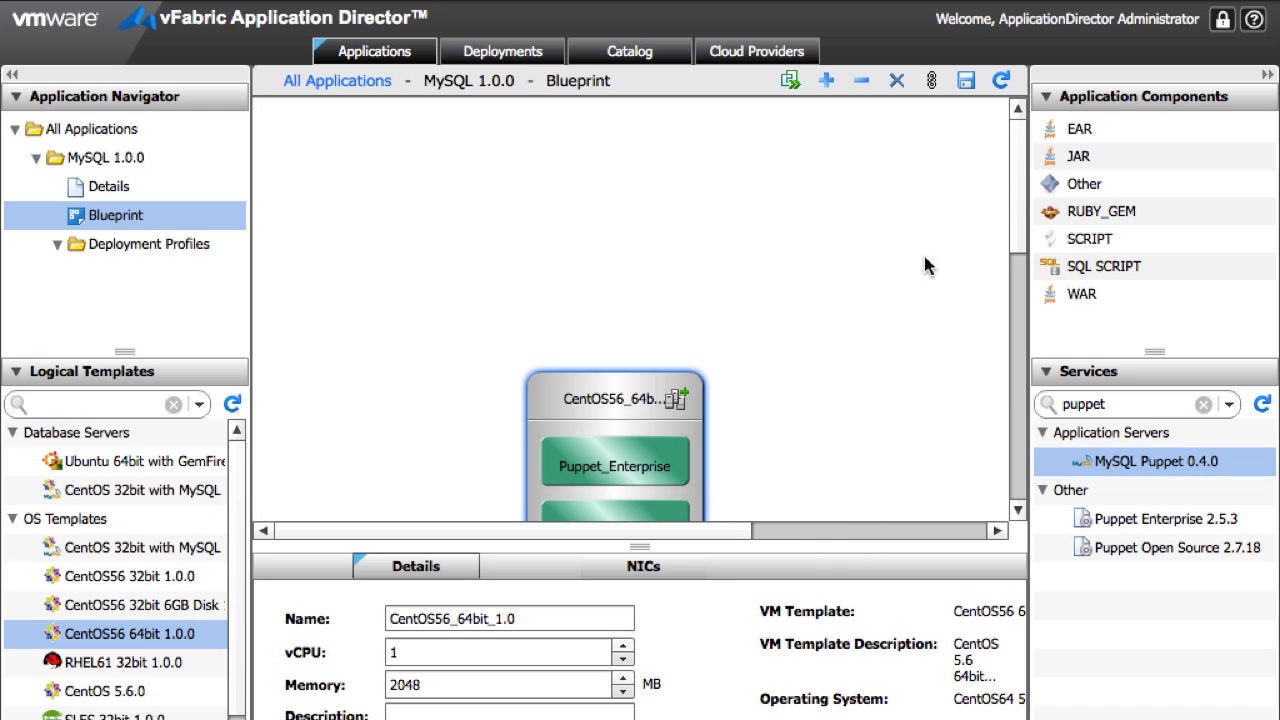
click(1003, 482)
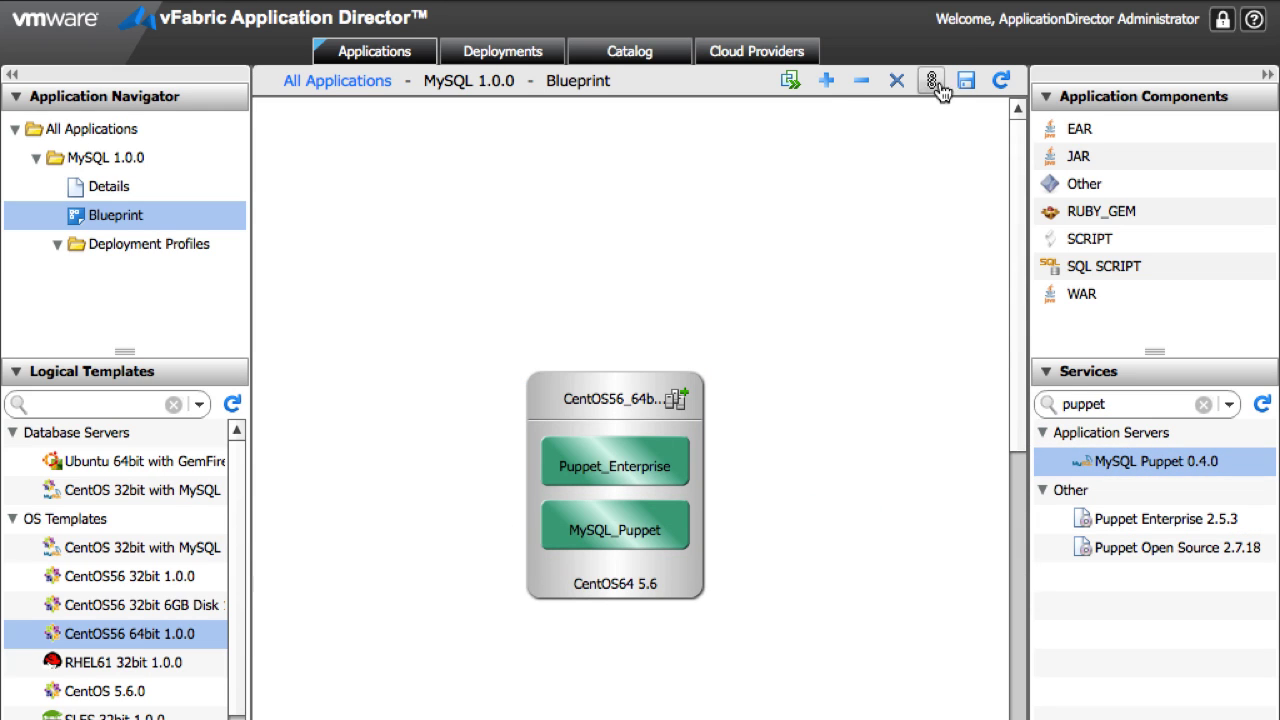
drag(588, 535, 612, 474)
click(792, 80)
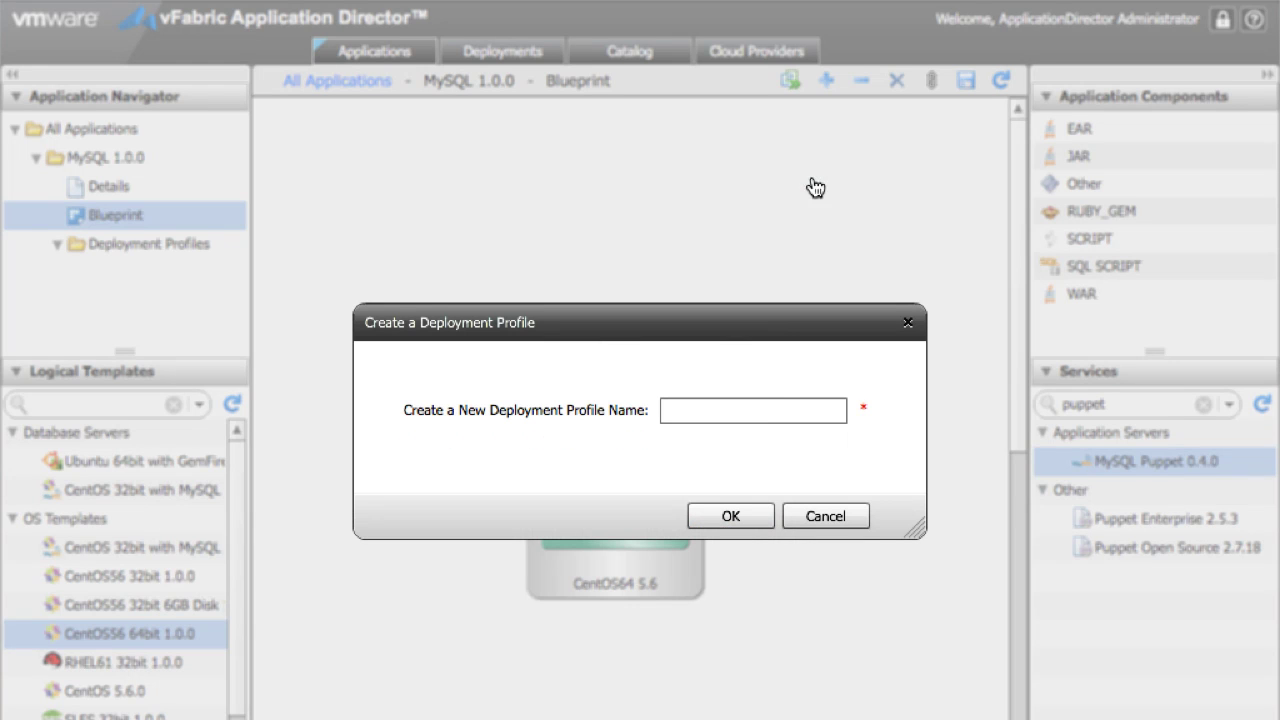
Step: Deploy the MySQL blueprint under a Demo profile to the Demo environment and refresh its status
click(762, 412)
text(Demo)
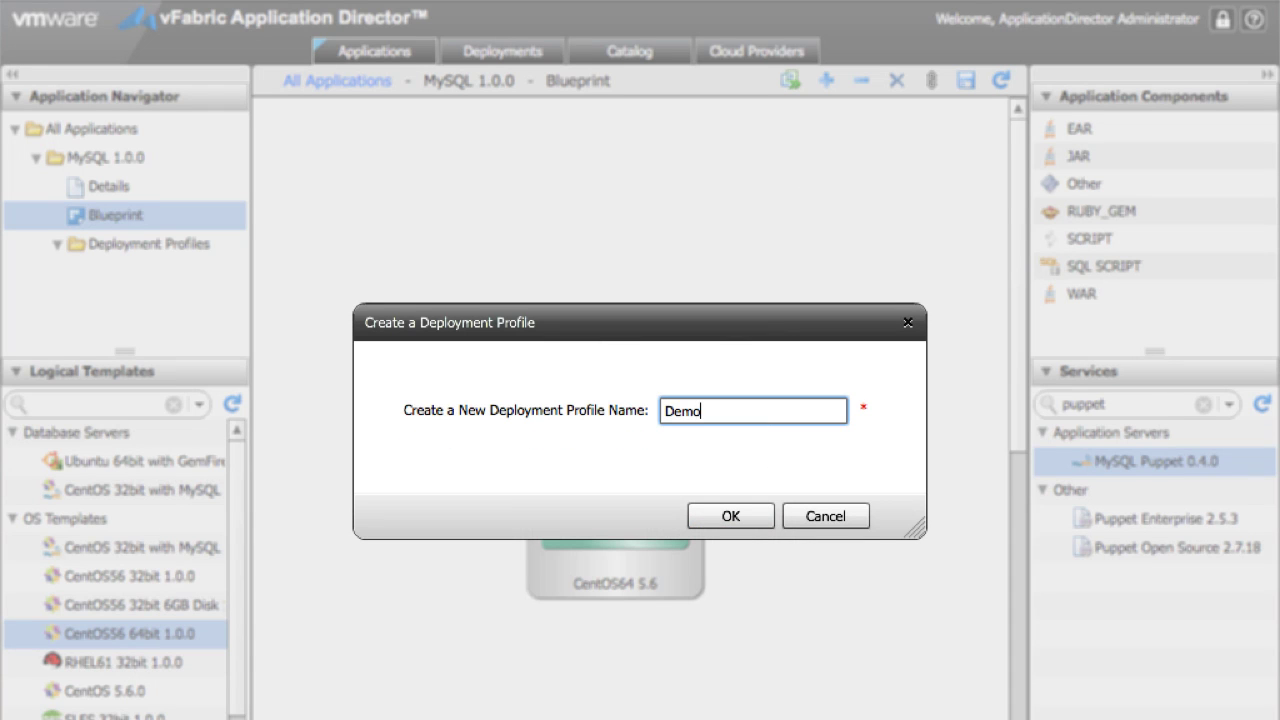
click(733, 515)
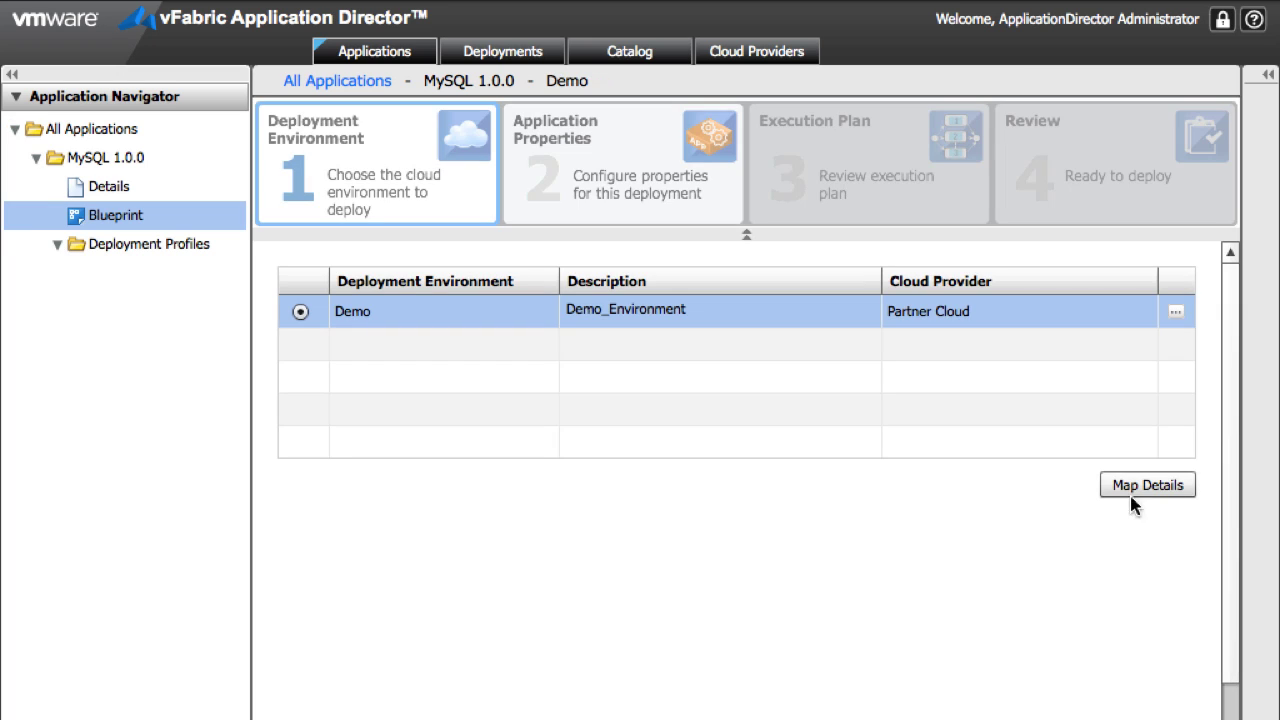
click(1165, 488)
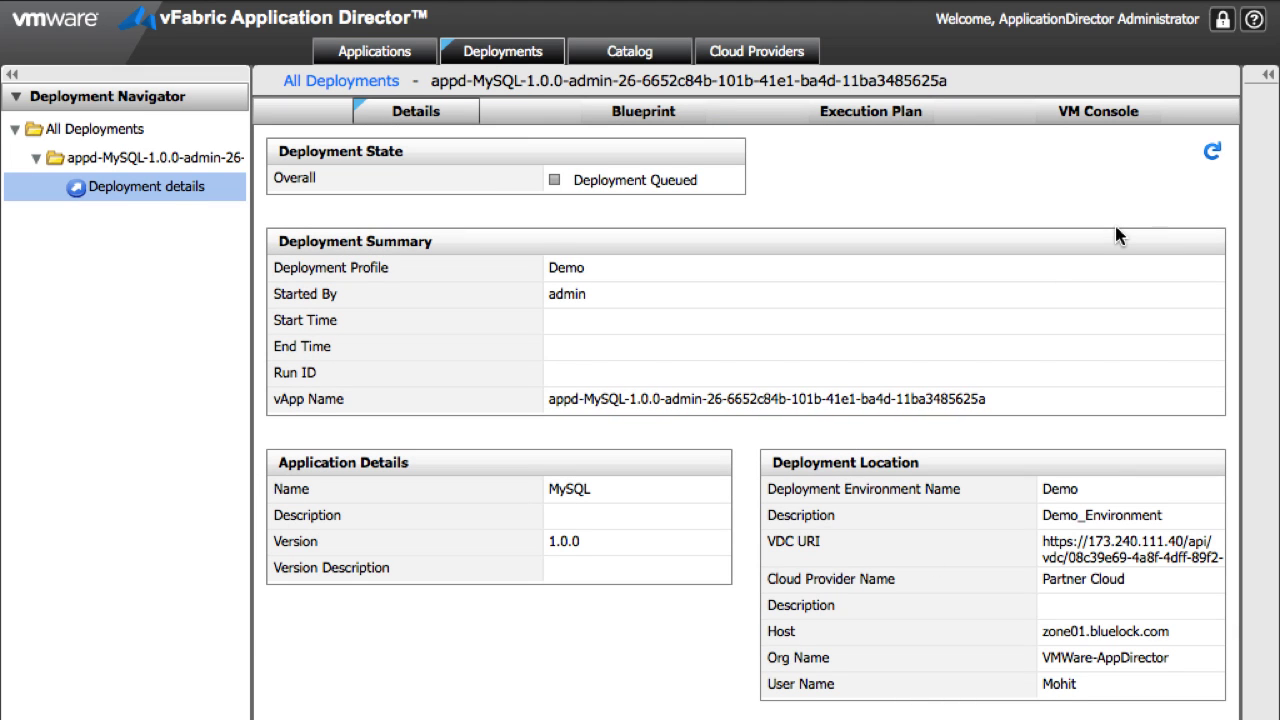
click(1210, 150)
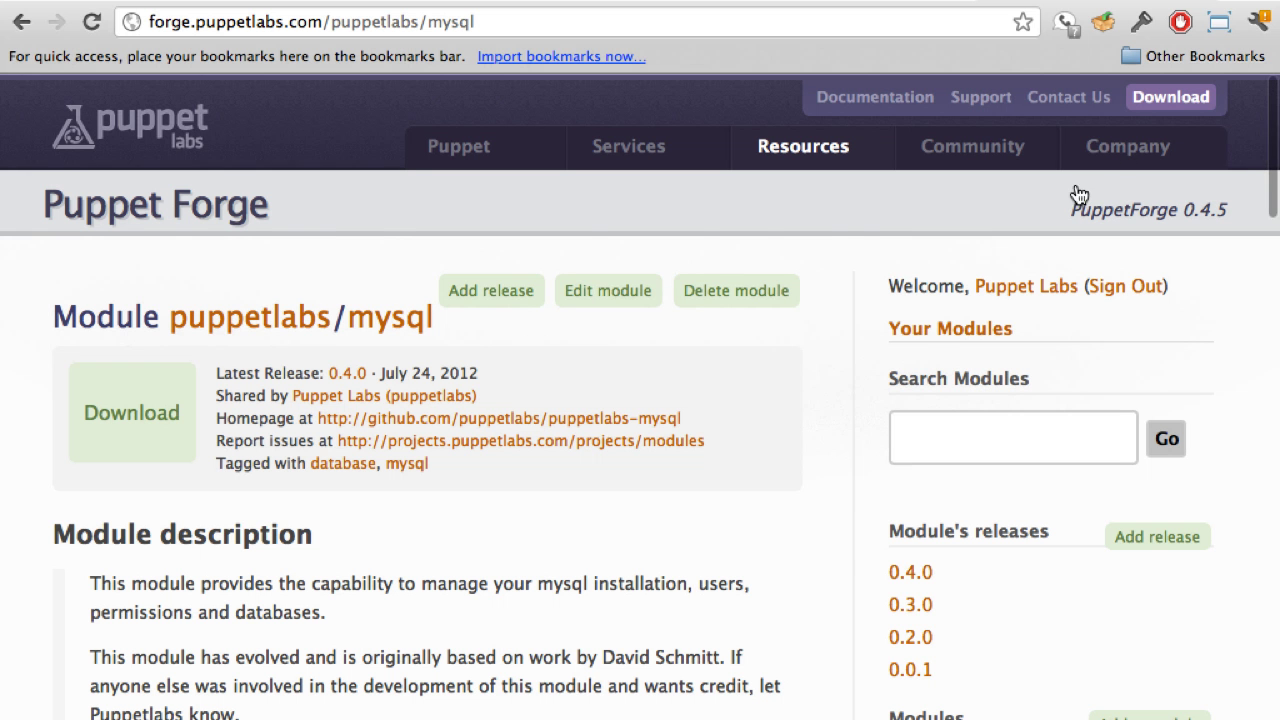
Step: Scroll through the puppetlabs/mysql module's Classes and Providers sections, then back to the top
scroll(640, 671, down, 5)
scroll(640, 671, down, 12)
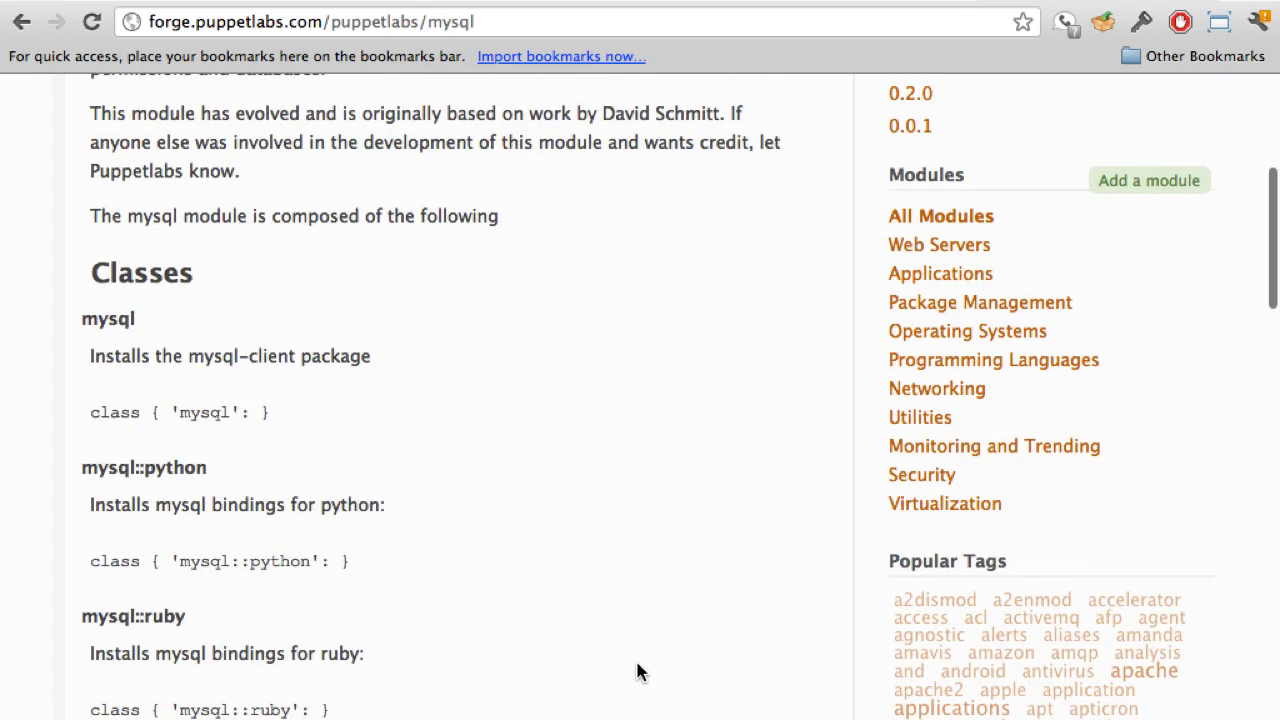
scroll(640, 671, down, 6)
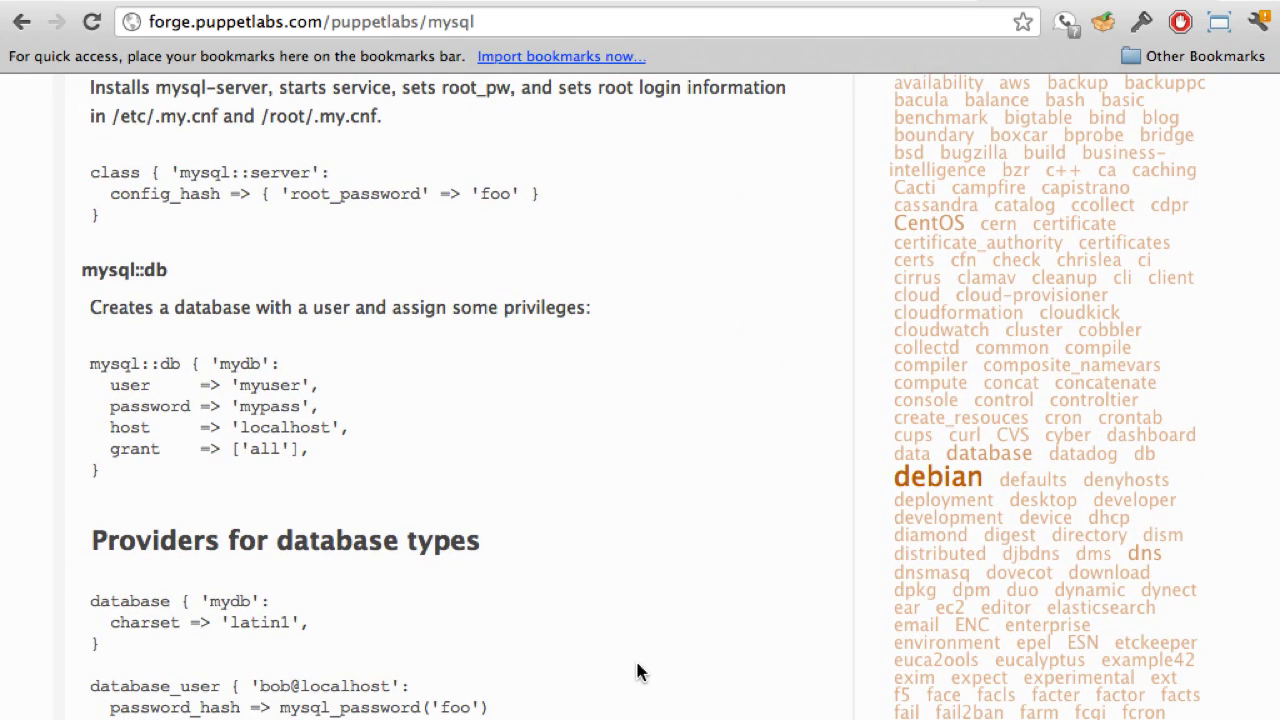
scroll(640, 671, down, 5)
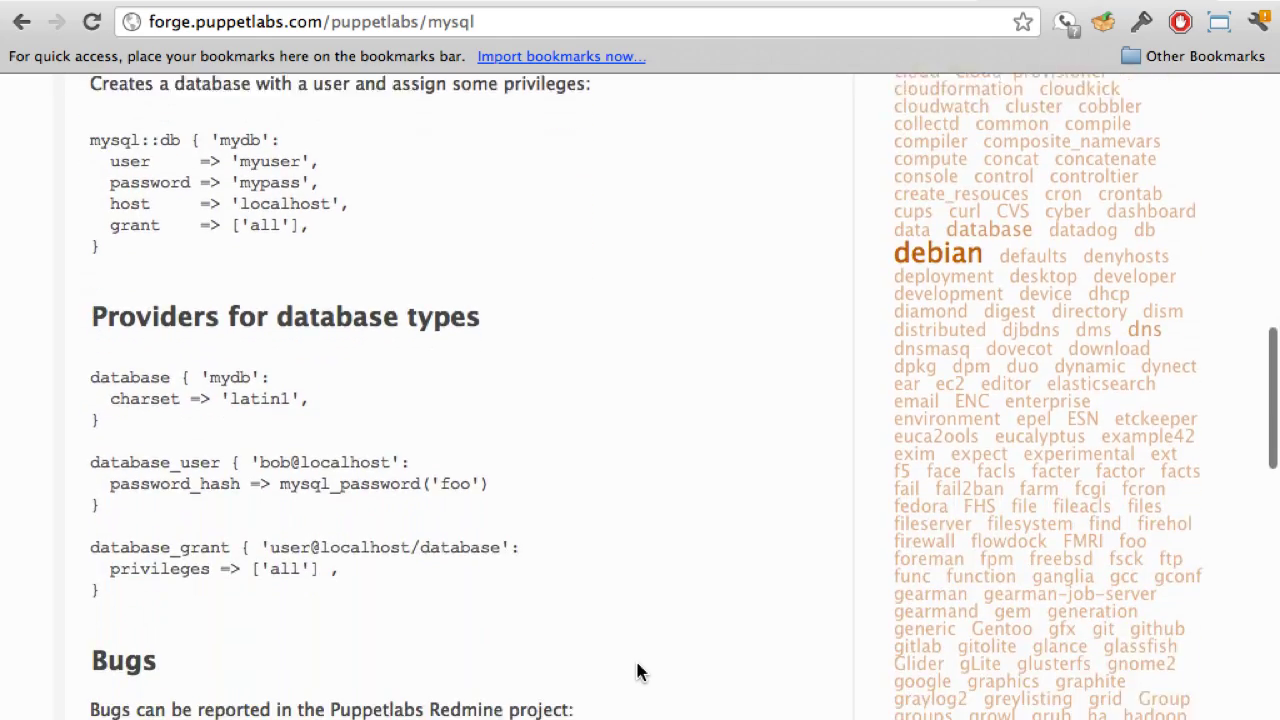
scroll(640, 671, up, 14)
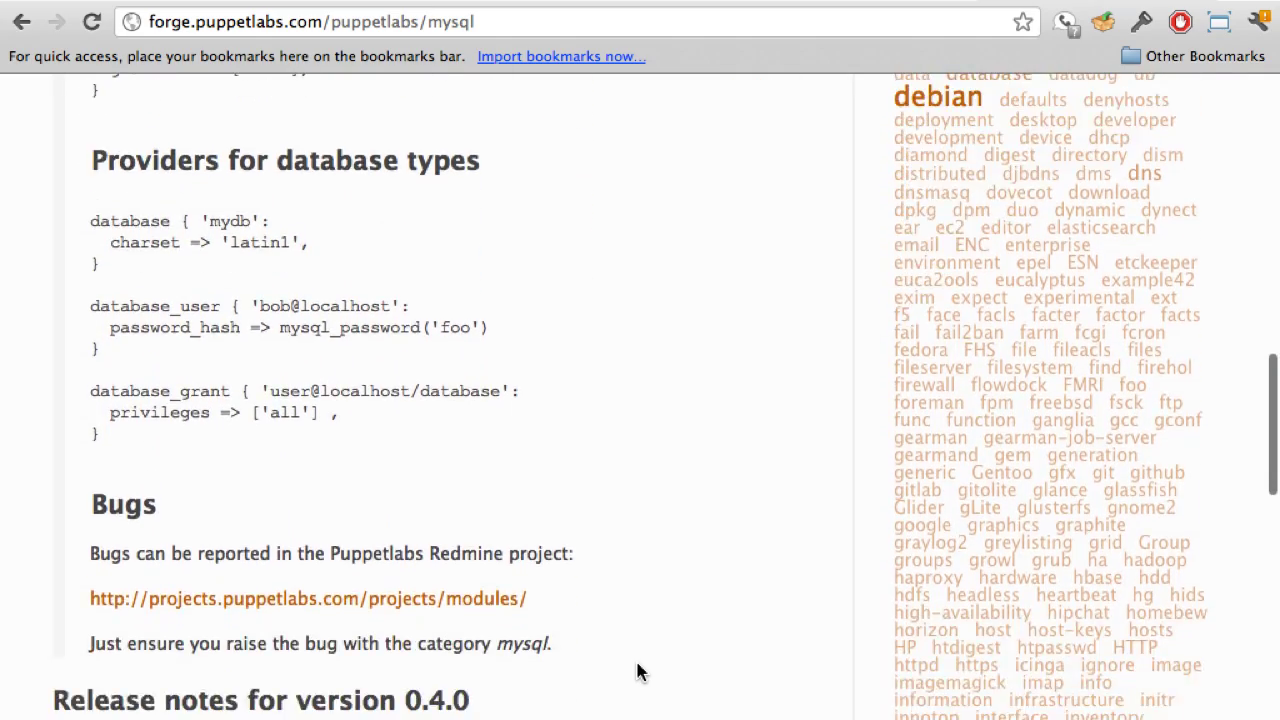
scroll(640, 671, up, 6)
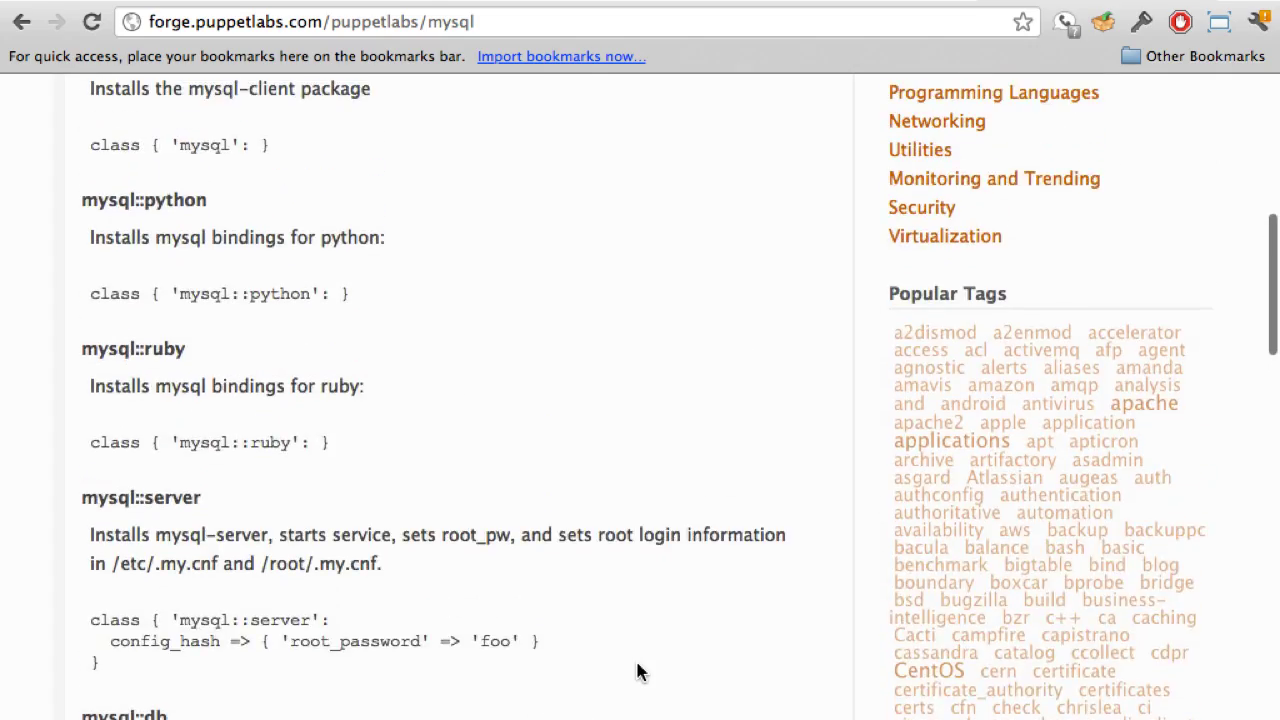
scroll(640, 671, up, 4)
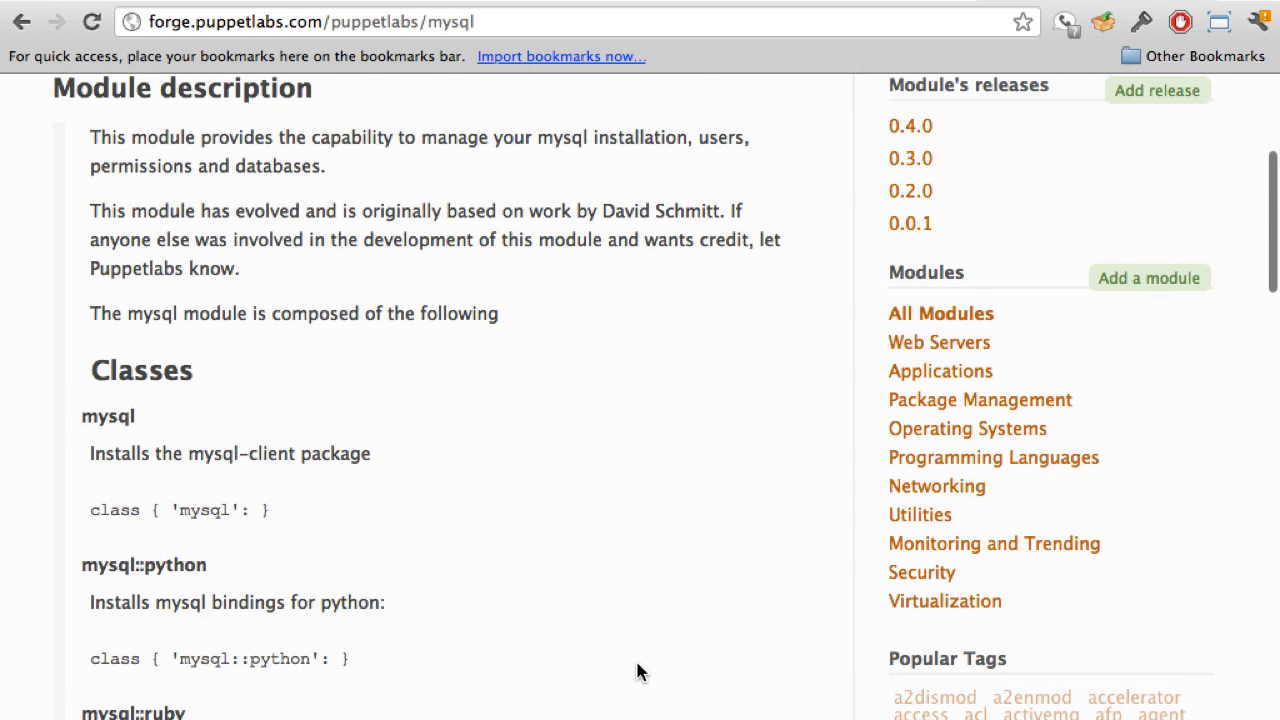
scroll(714, 266, up, 9)
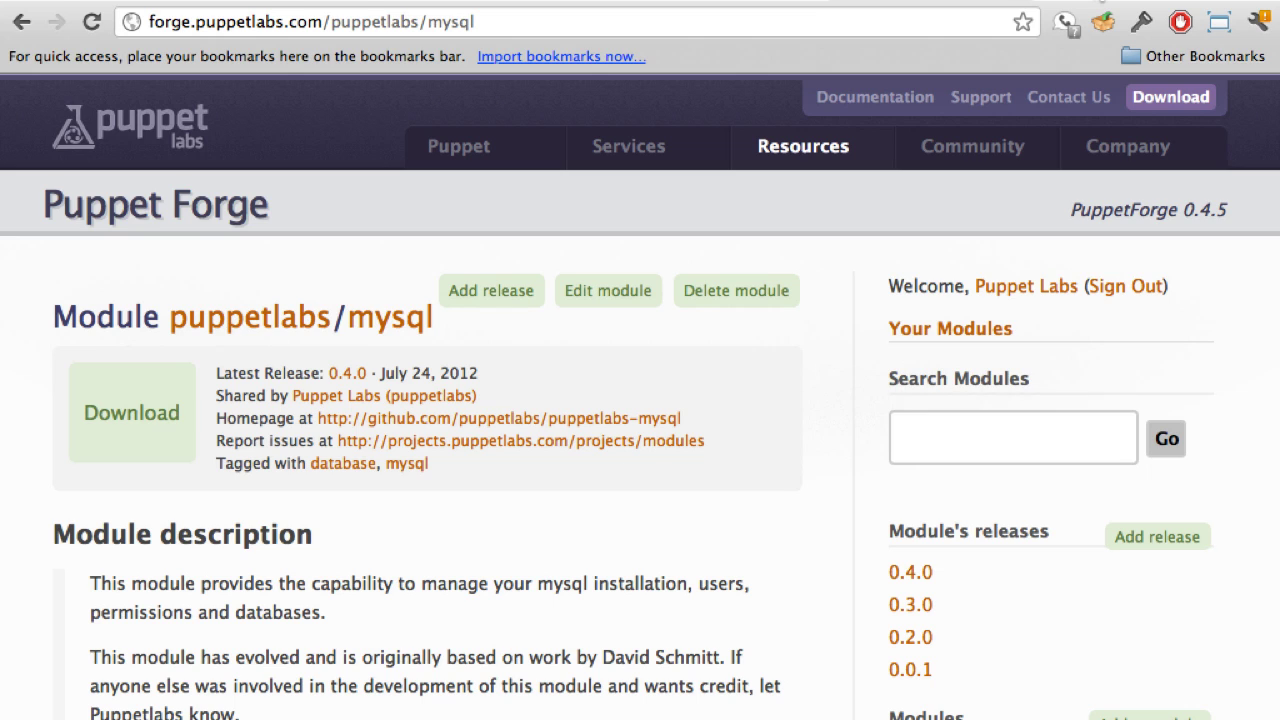
Step: Scroll through the puppetlabs-mysql README covering mysql::server, mysql::db, mysql::backup and provider examples
scroll(900, 540, down, 10)
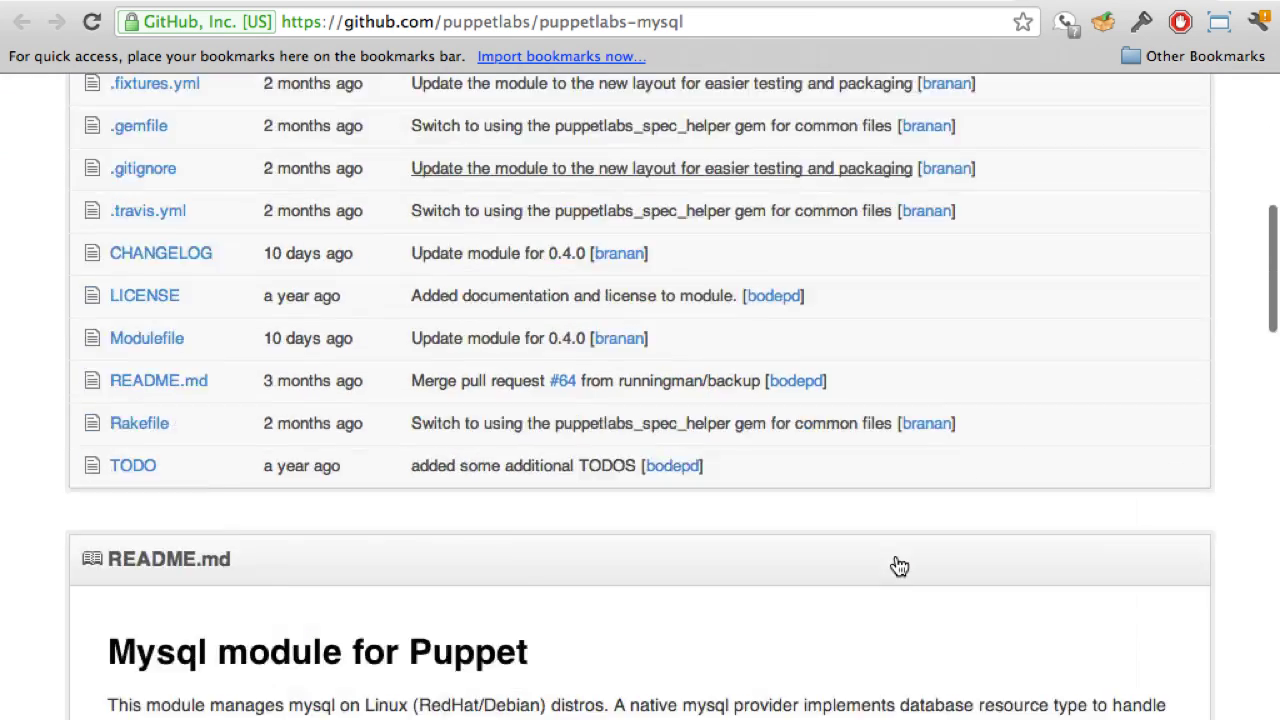
scroll(899, 566, down, 20)
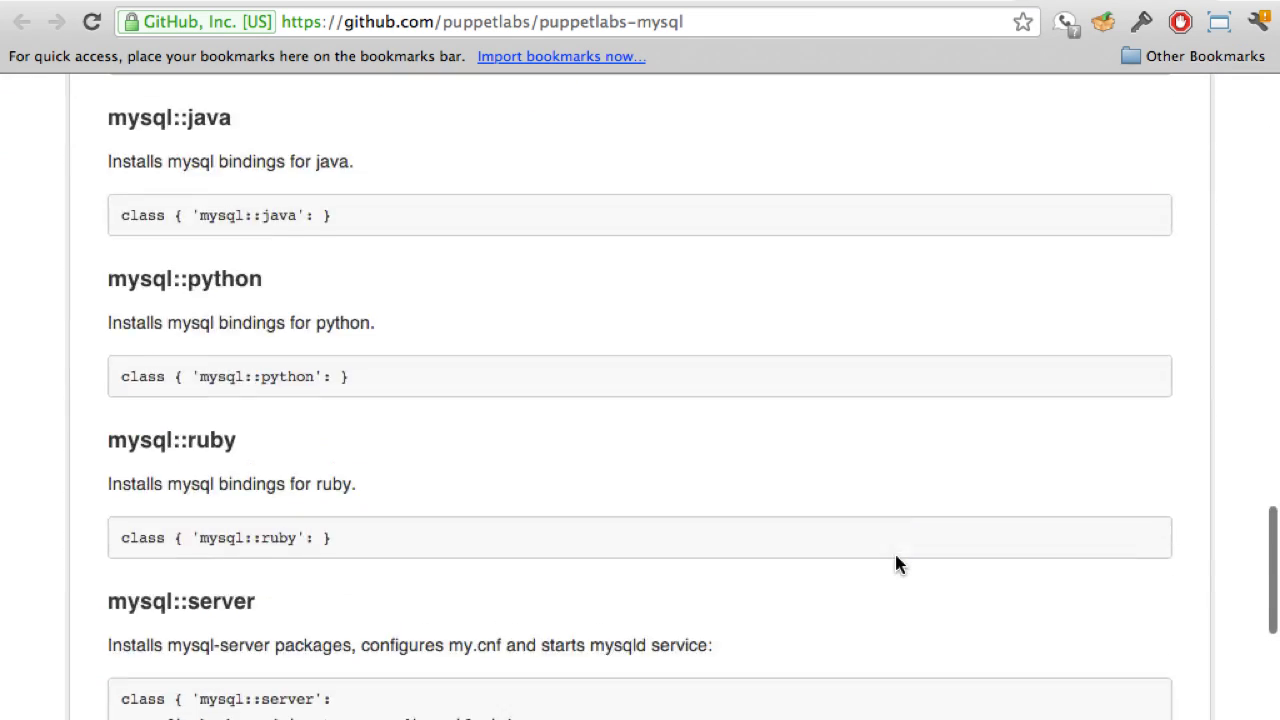
scroll(896, 565, down, 20)
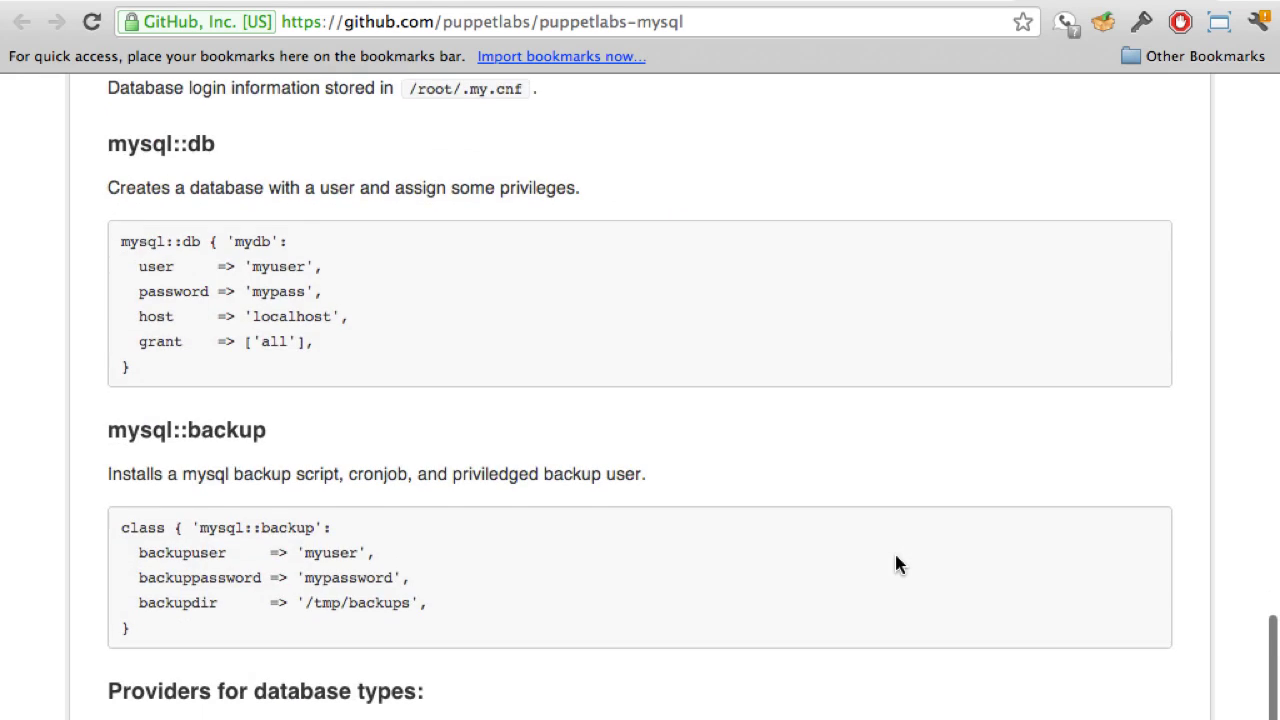
scroll(896, 565, down, 5)
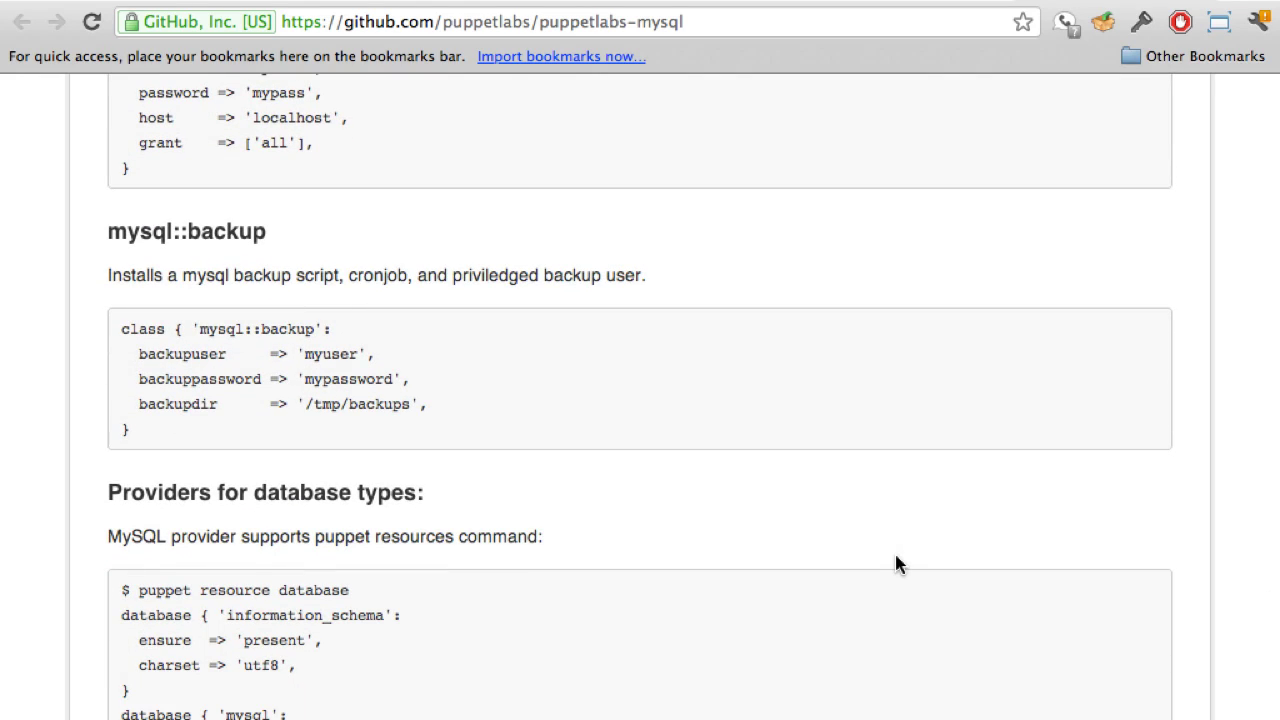
scroll(896, 565, down, 10)
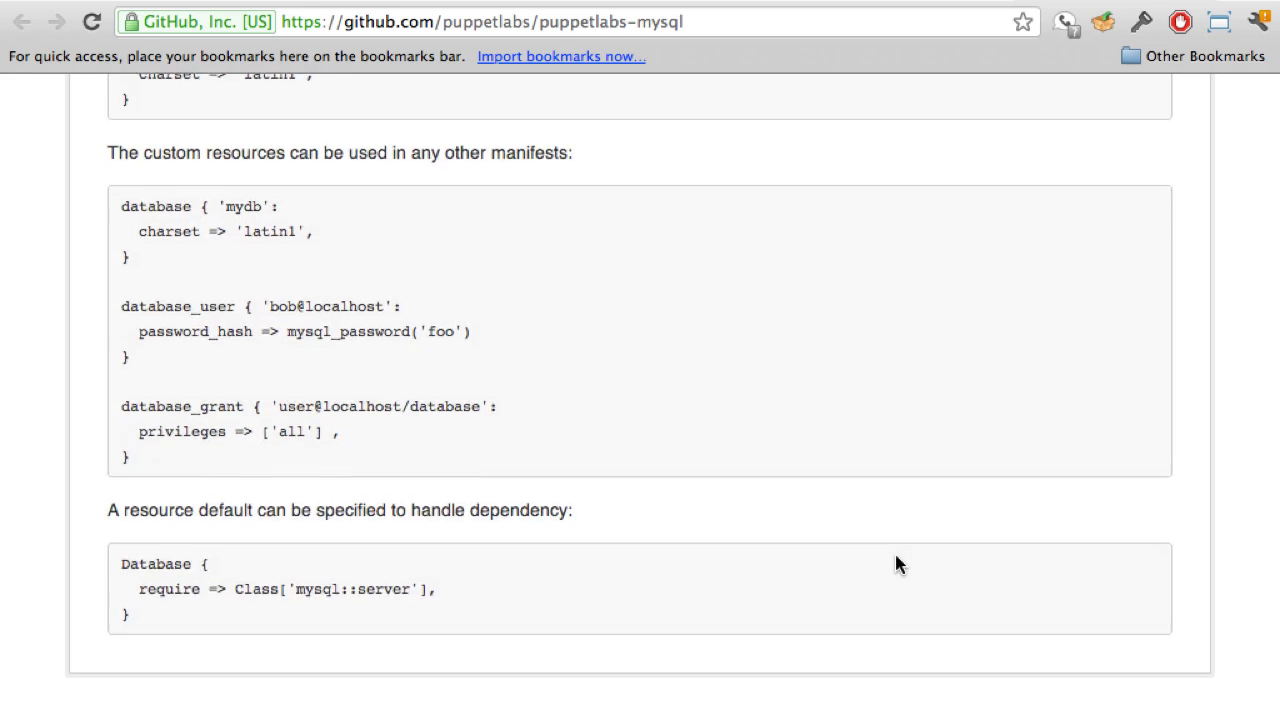
scroll(897, 563, up, 15)
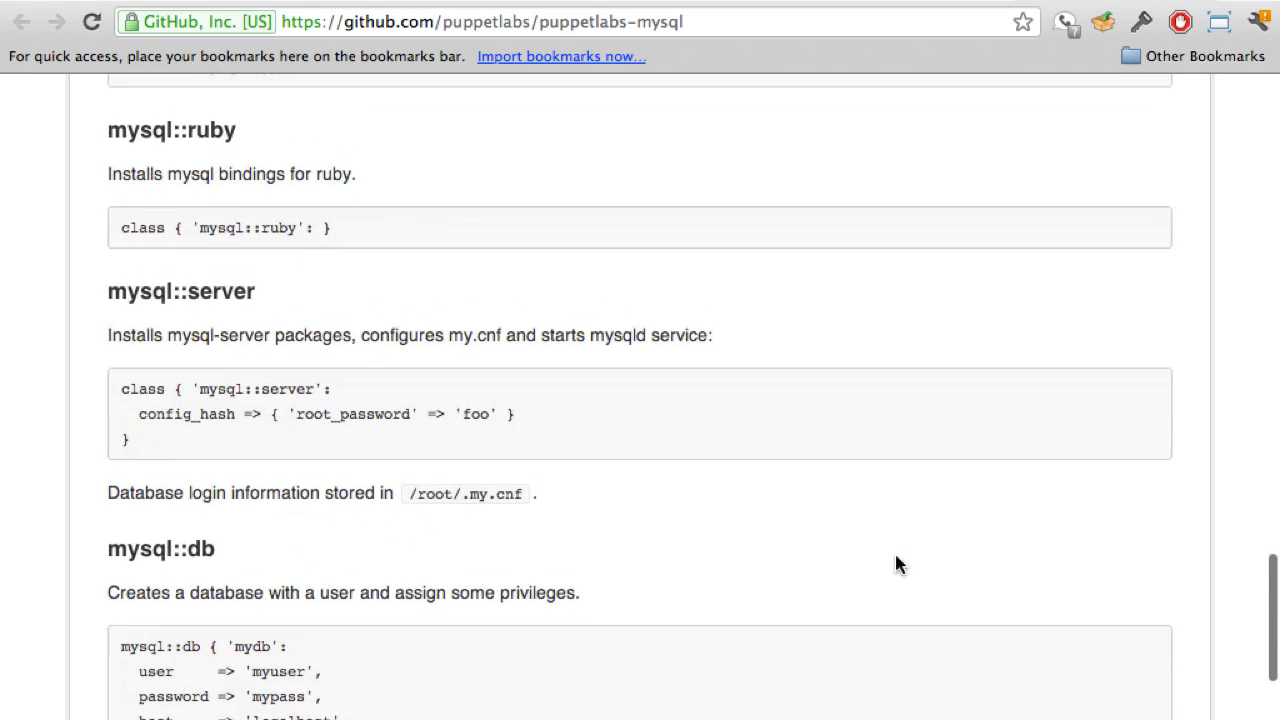
scroll(896, 565, up, 2)
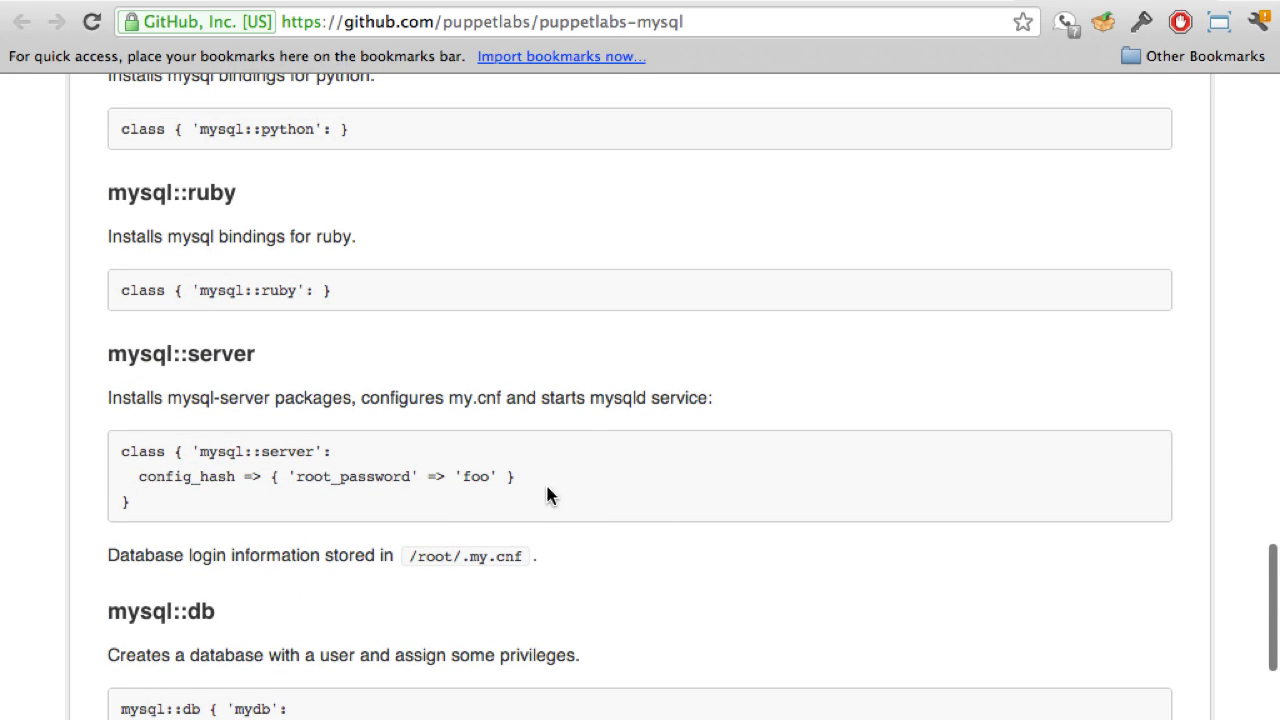